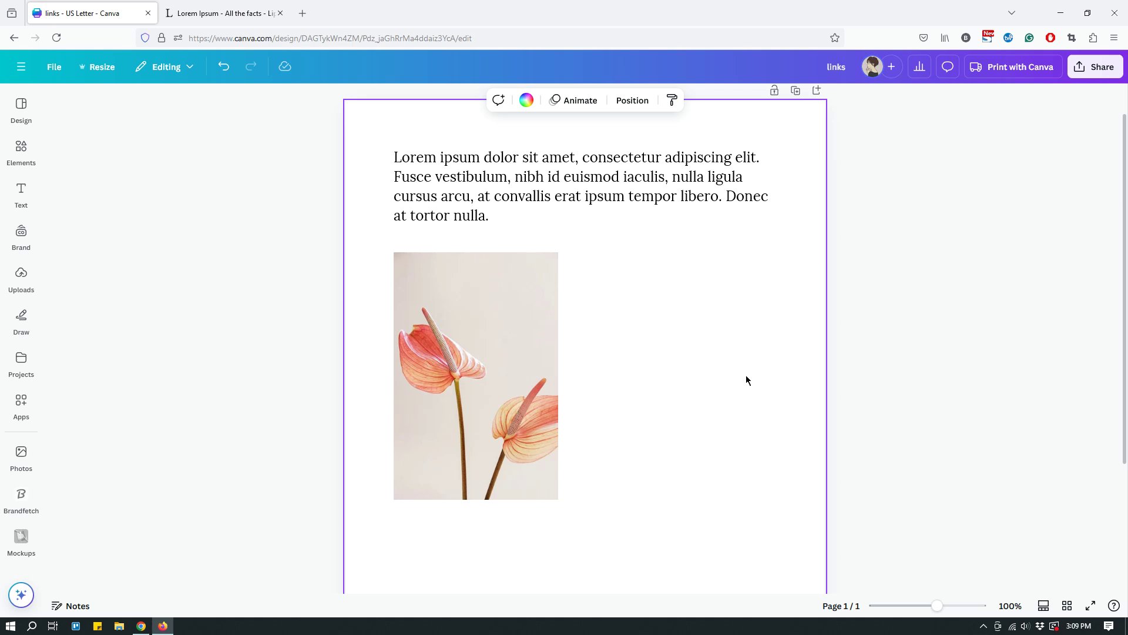
left_click(899, 356)
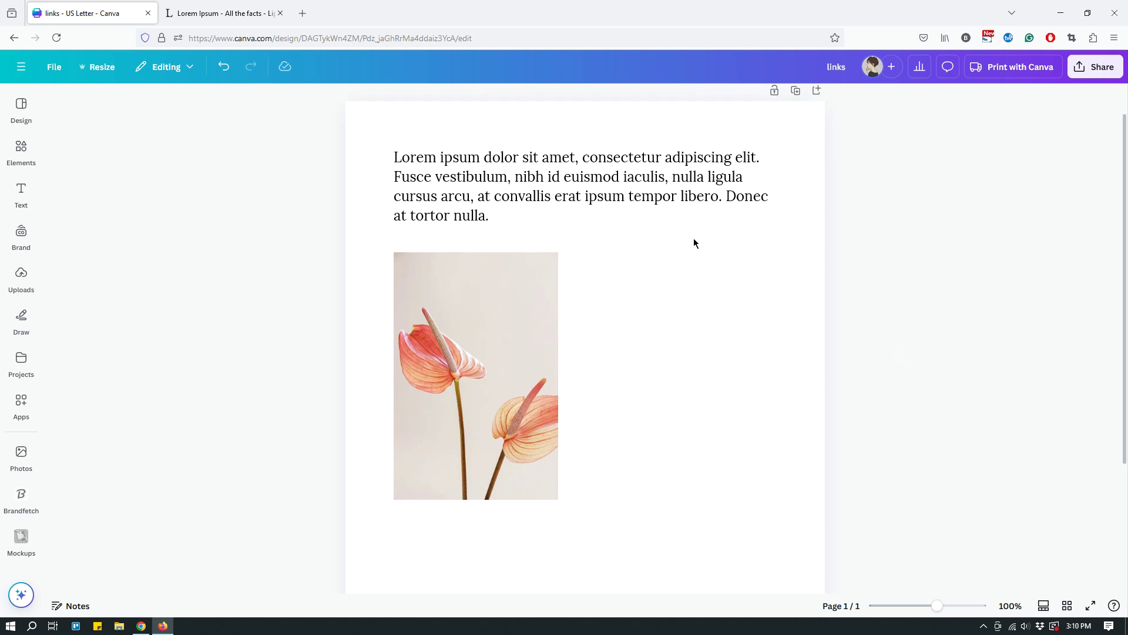
left_click(593, 220)
left_click(536, 318)
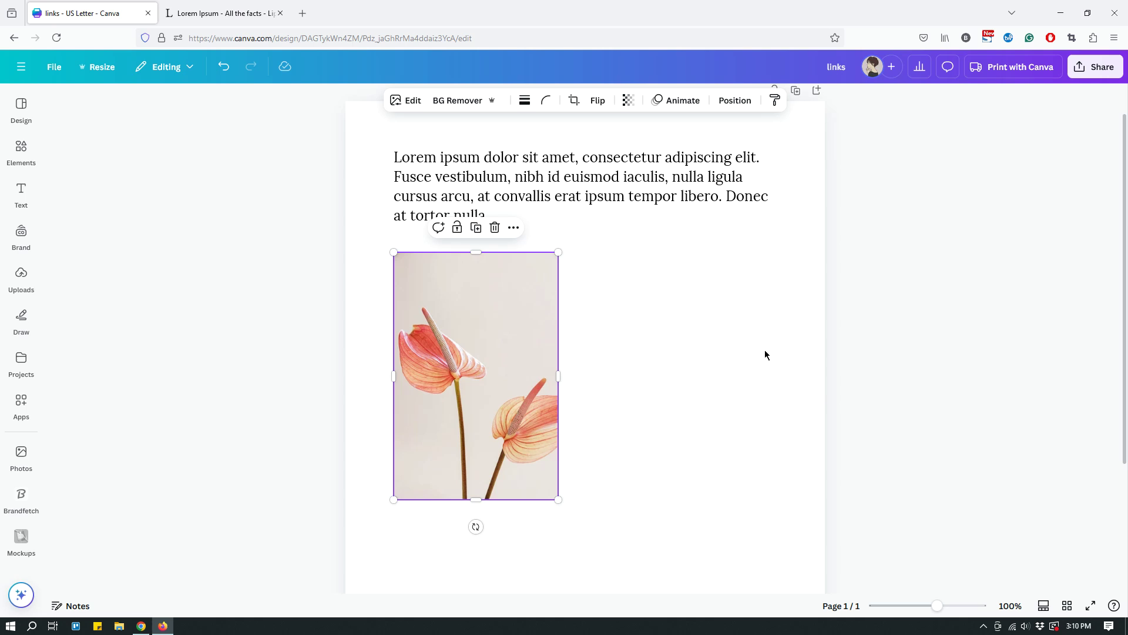
left_click(710, 317)
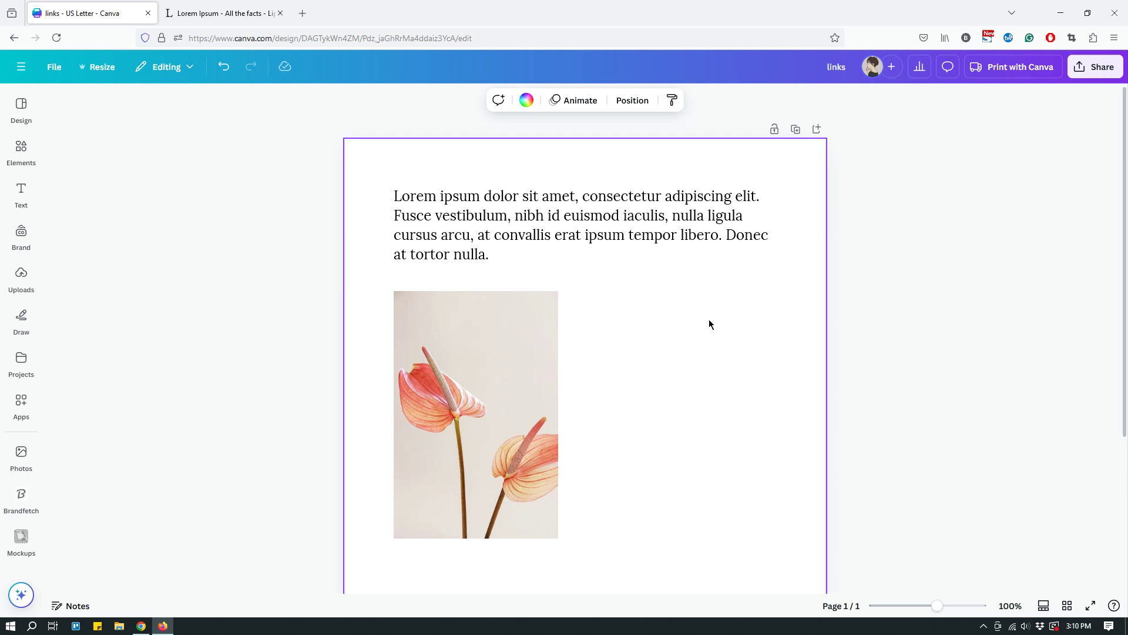
left_click(615, 259)
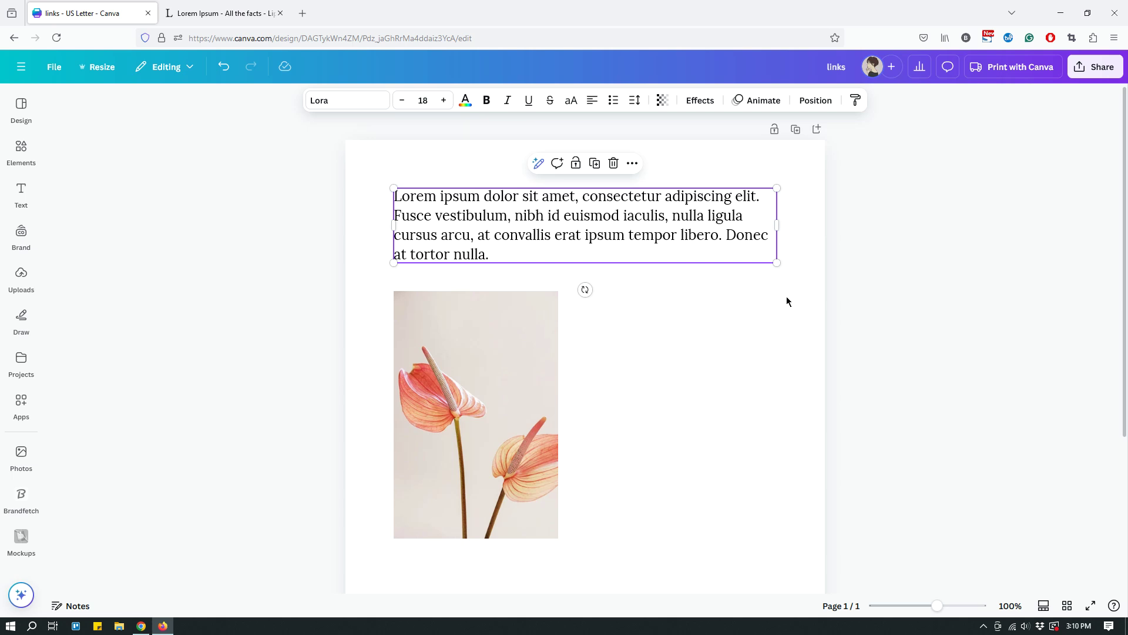
left_click(785, 306)
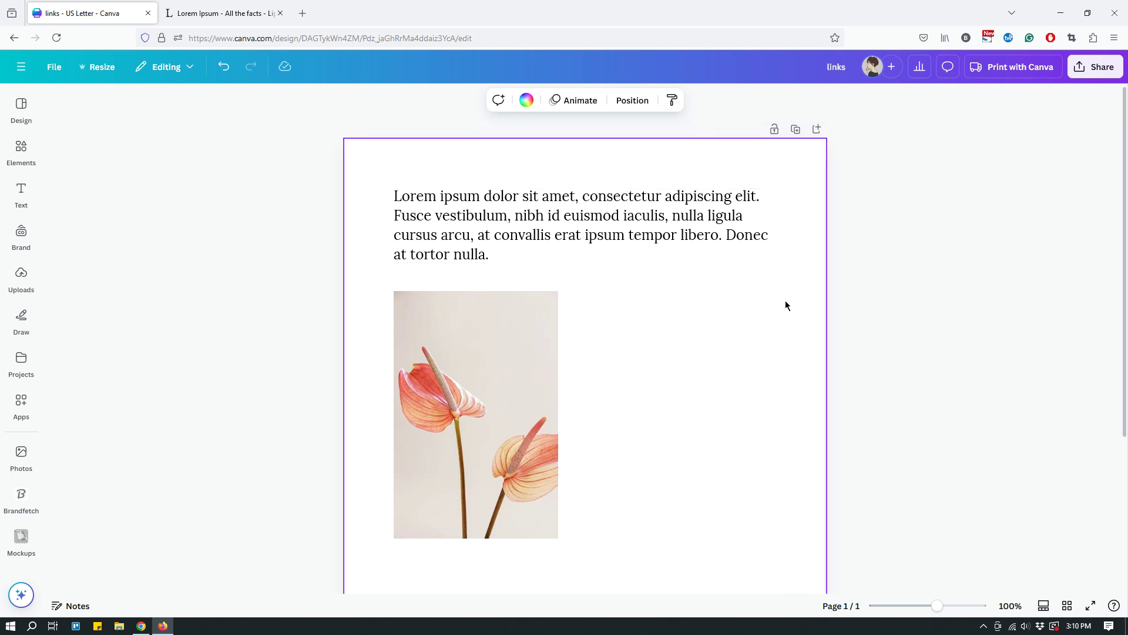
left_click(729, 255)
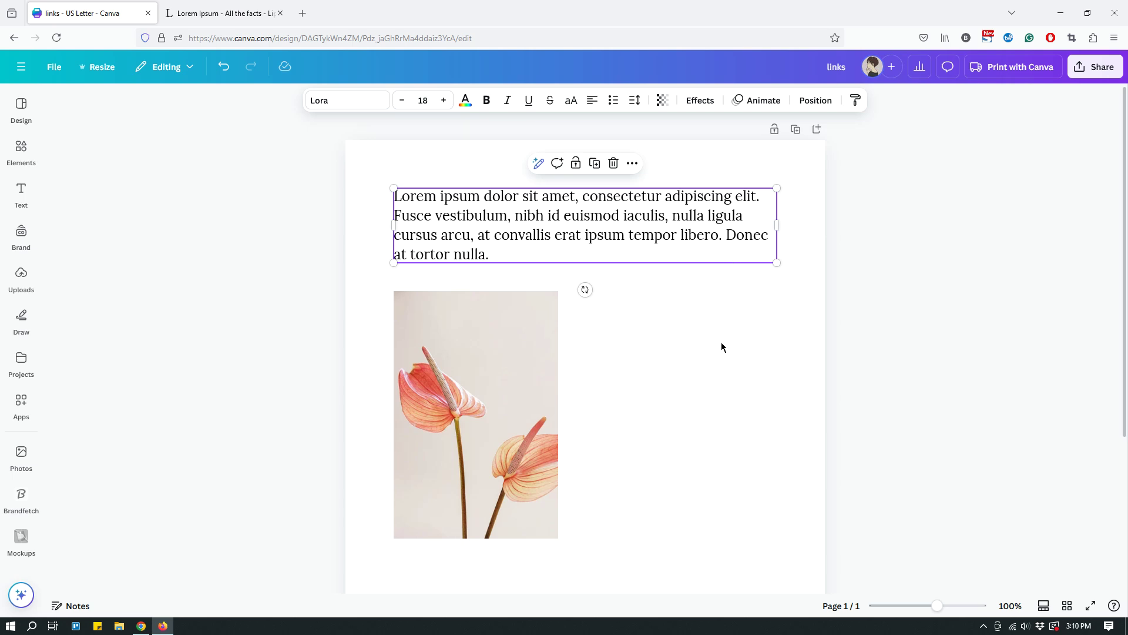
left_click(759, 335)
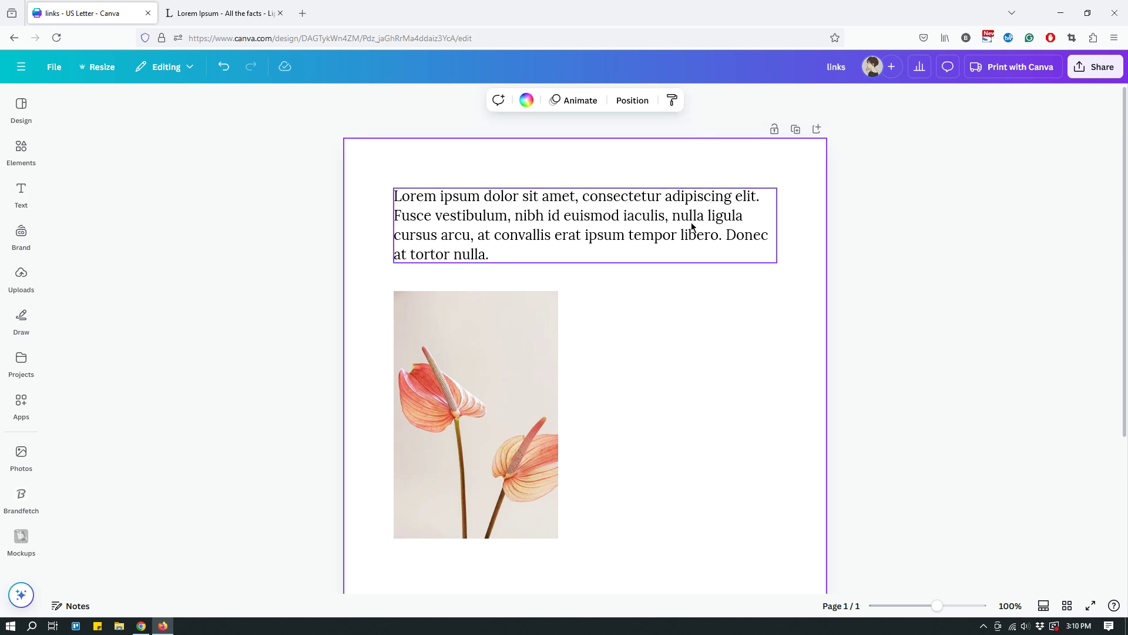
left_click(683, 257)
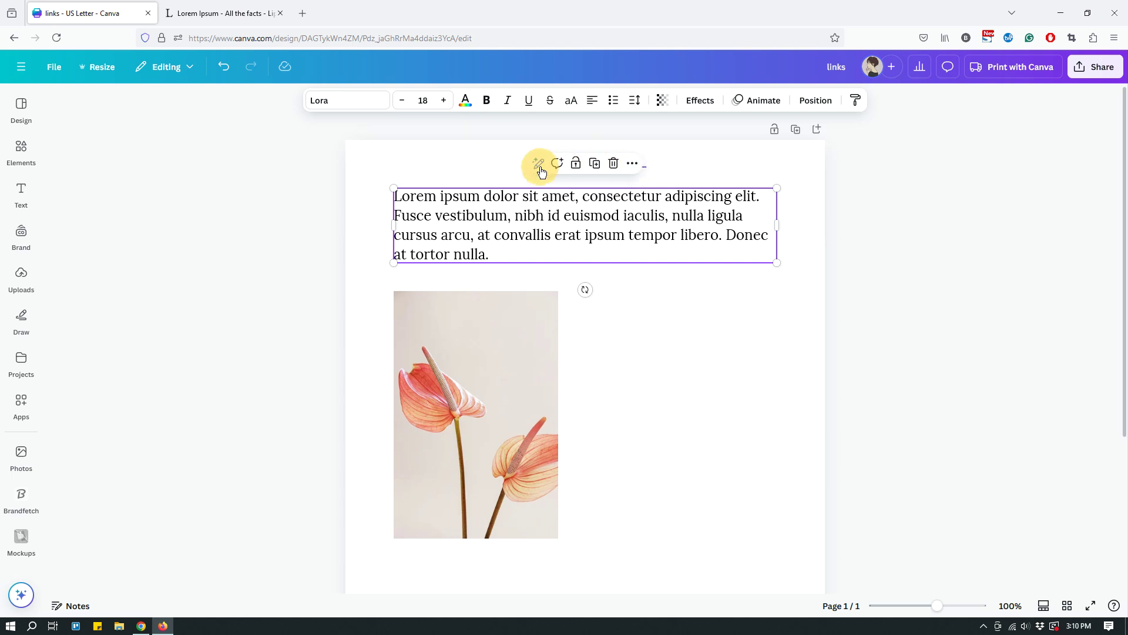
key("Escape")
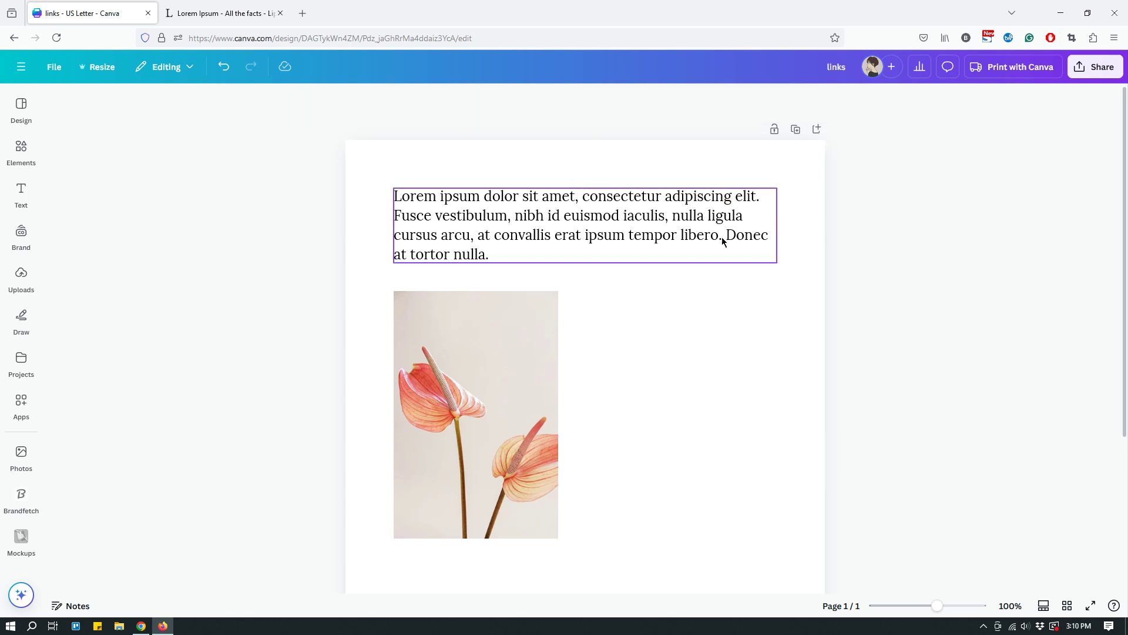
left_click(569, 249)
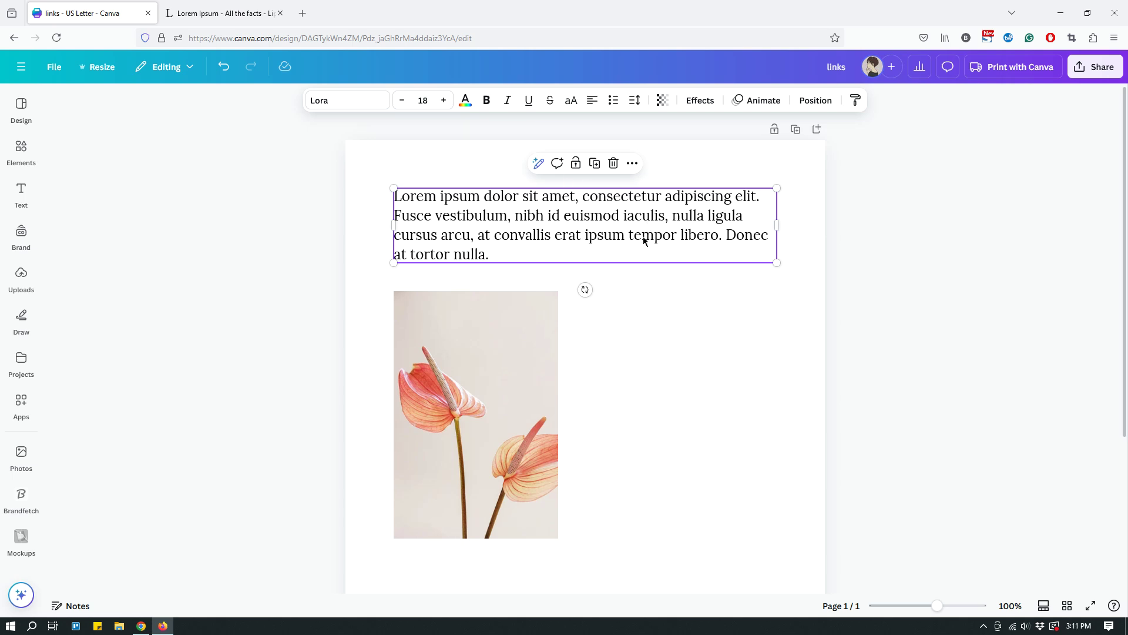
left_click(633, 168)
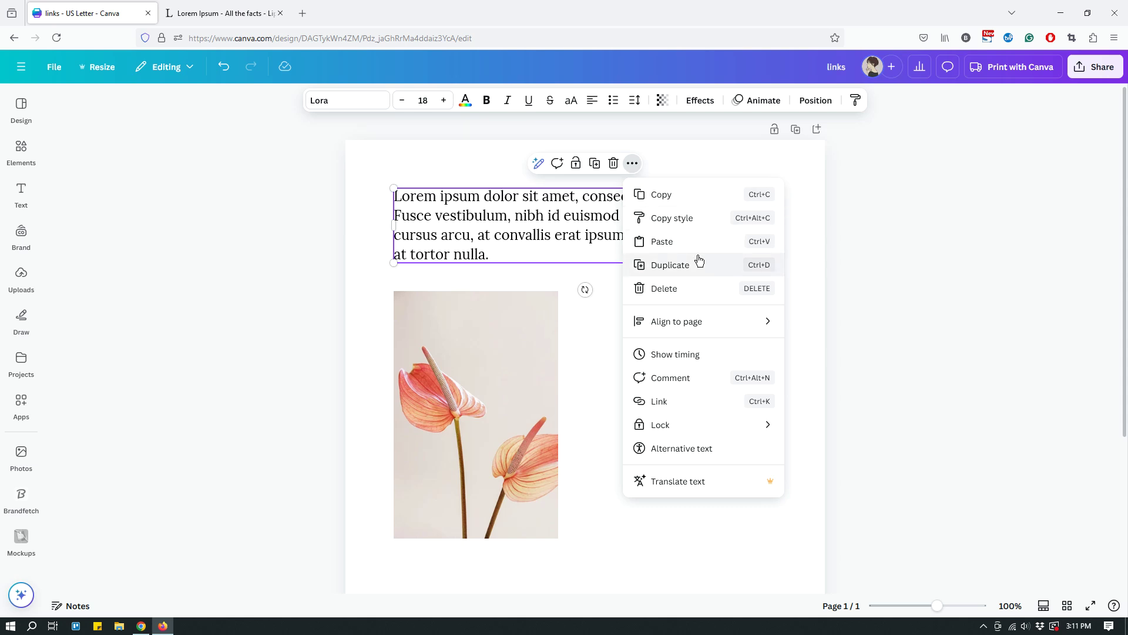
left_click(657, 407)
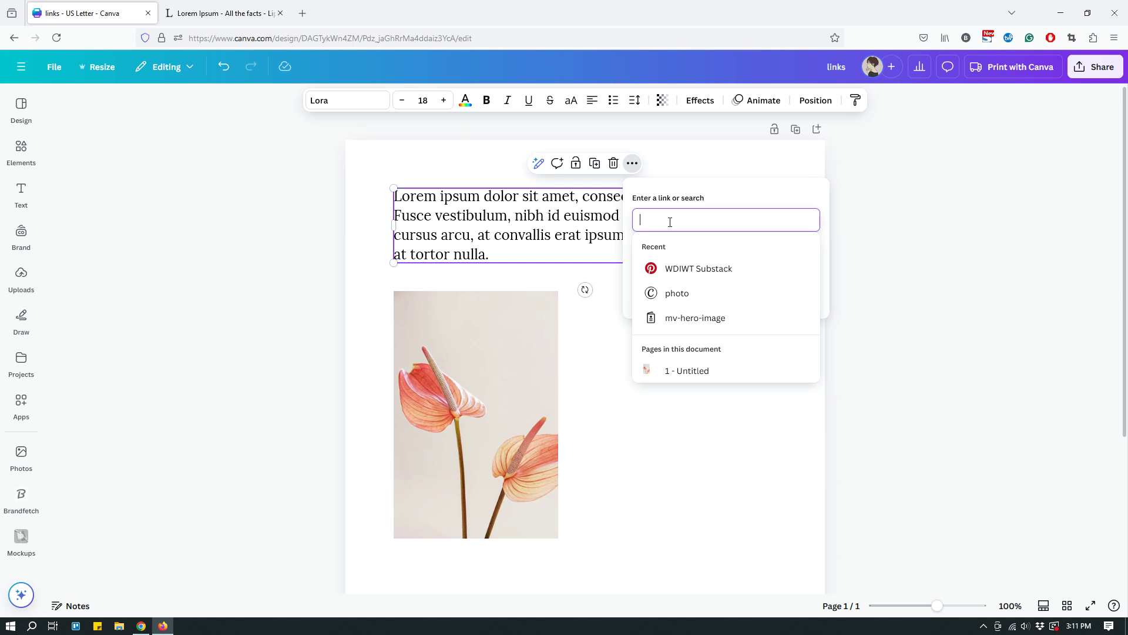
type("http")
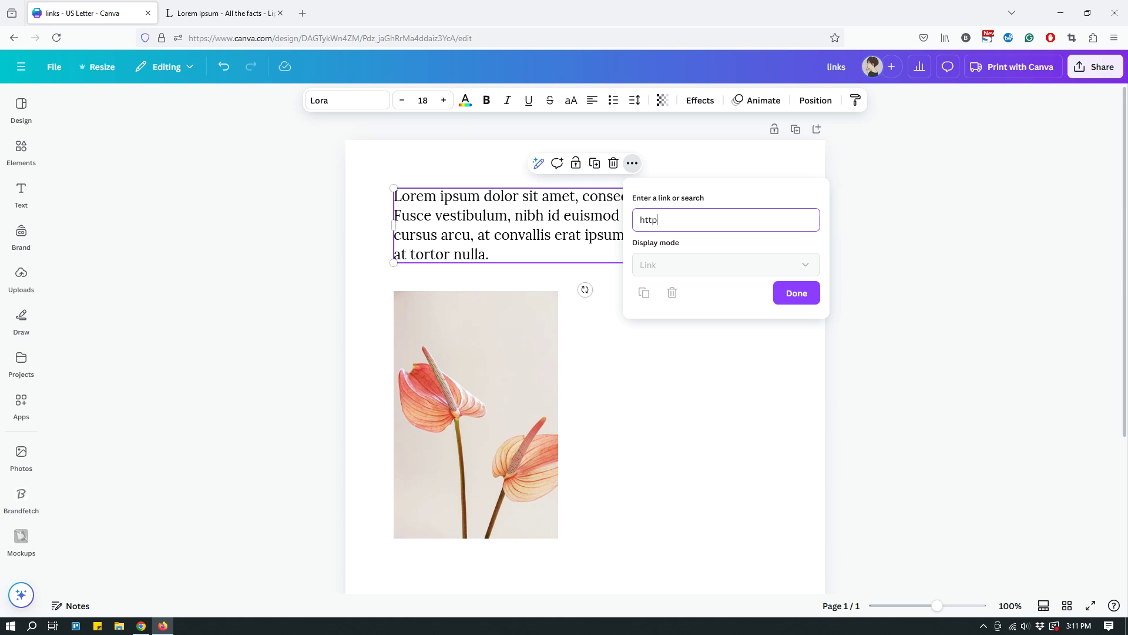
type("s://thesideblogger.com")
left_click(805, 296)
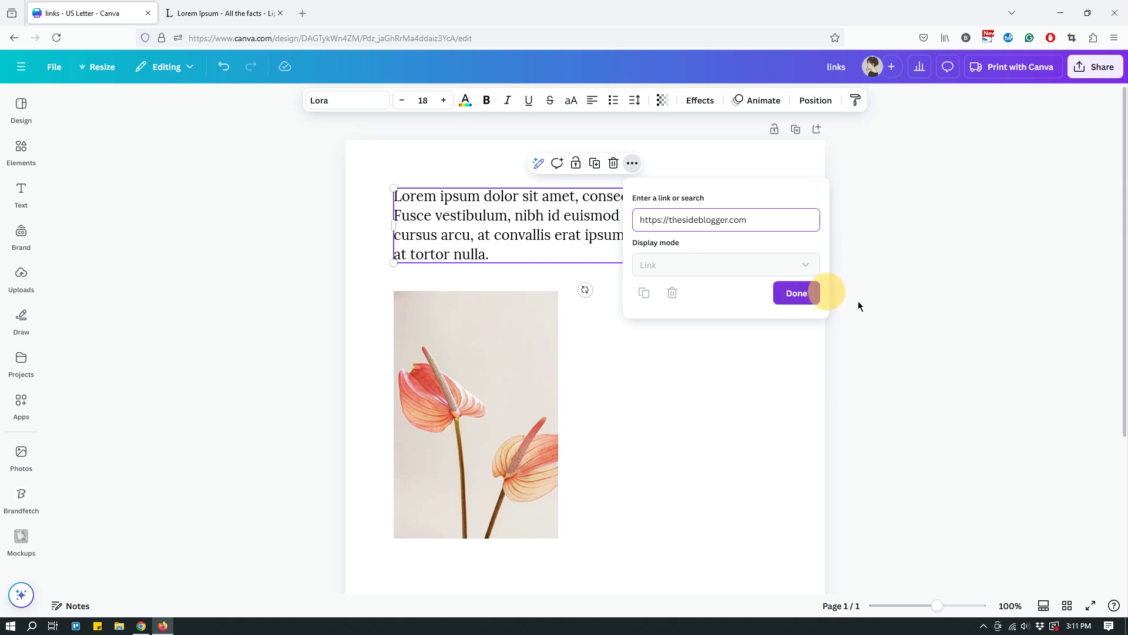
left_click(800, 349)
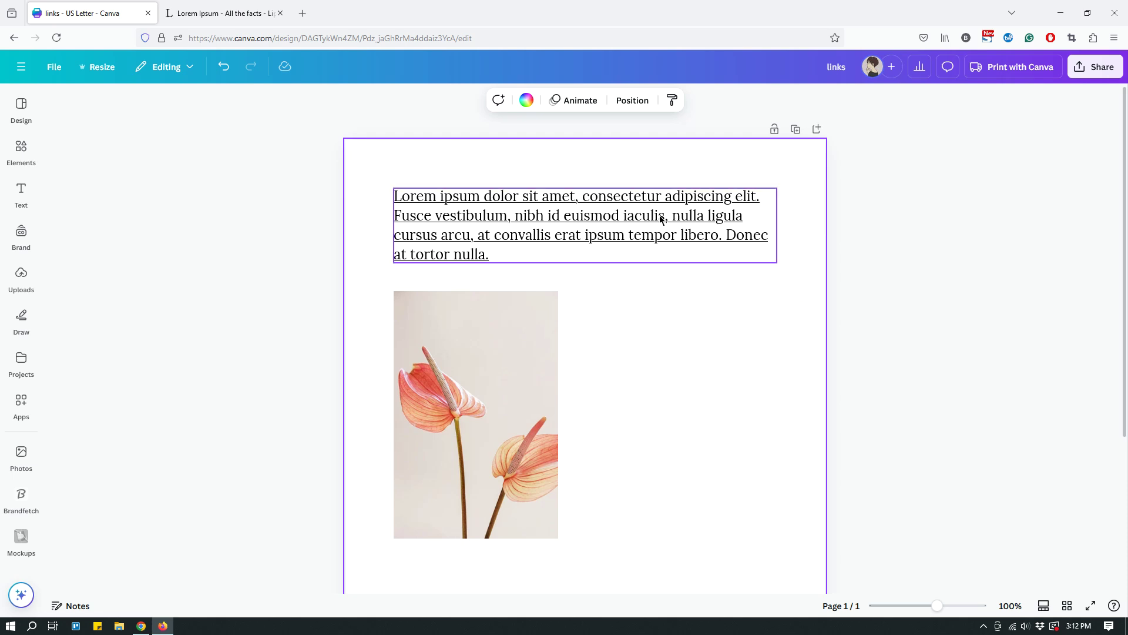
- Check the link on the lorem ipsum text box, then undo adding it
left_click(660, 257)
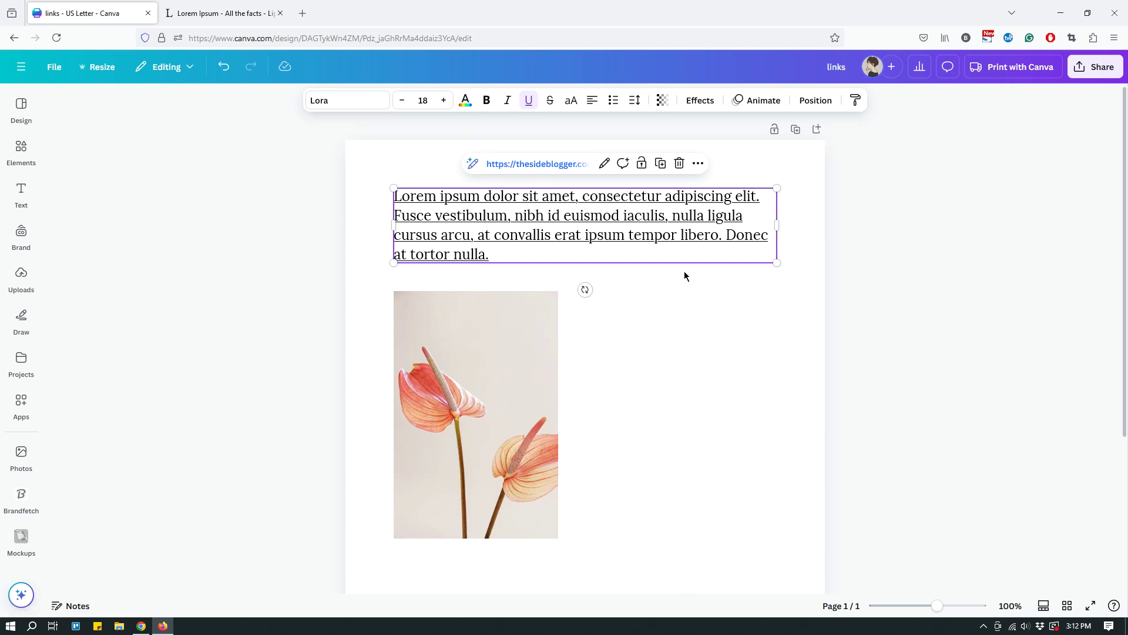
left_click(687, 305)
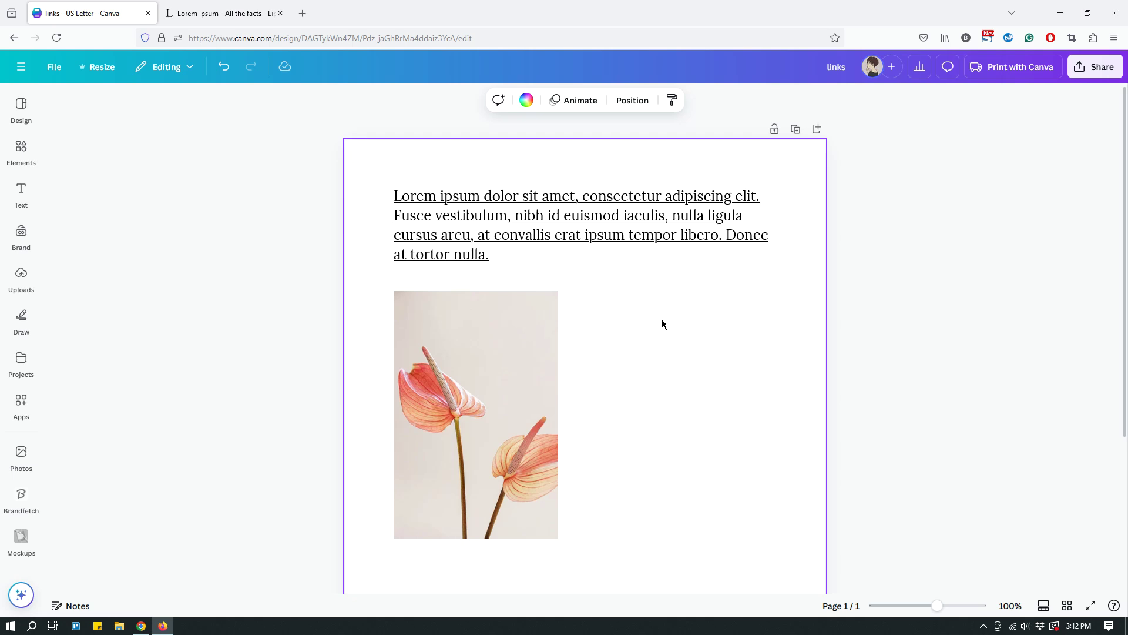
key("ctrl+z")
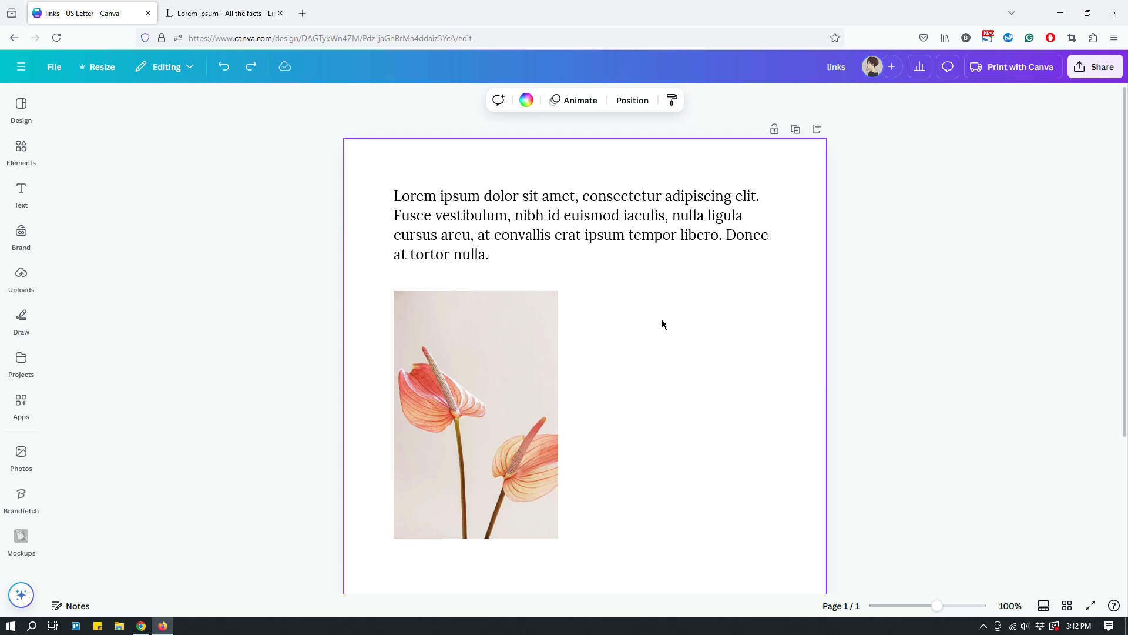
left_click(603, 256)
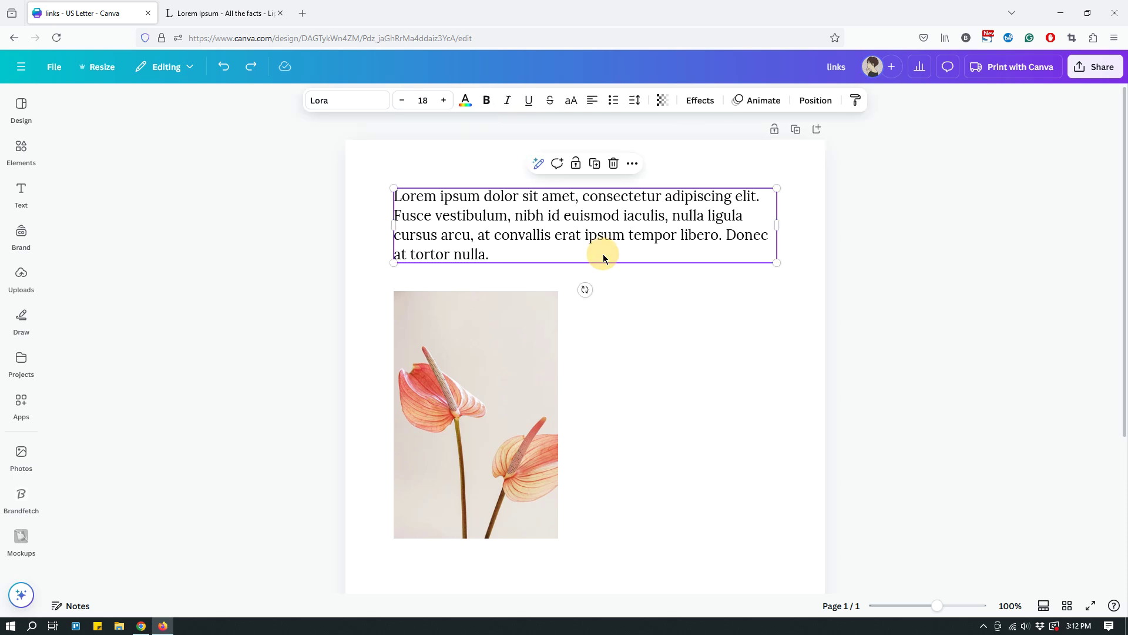
left_click(519, 223)
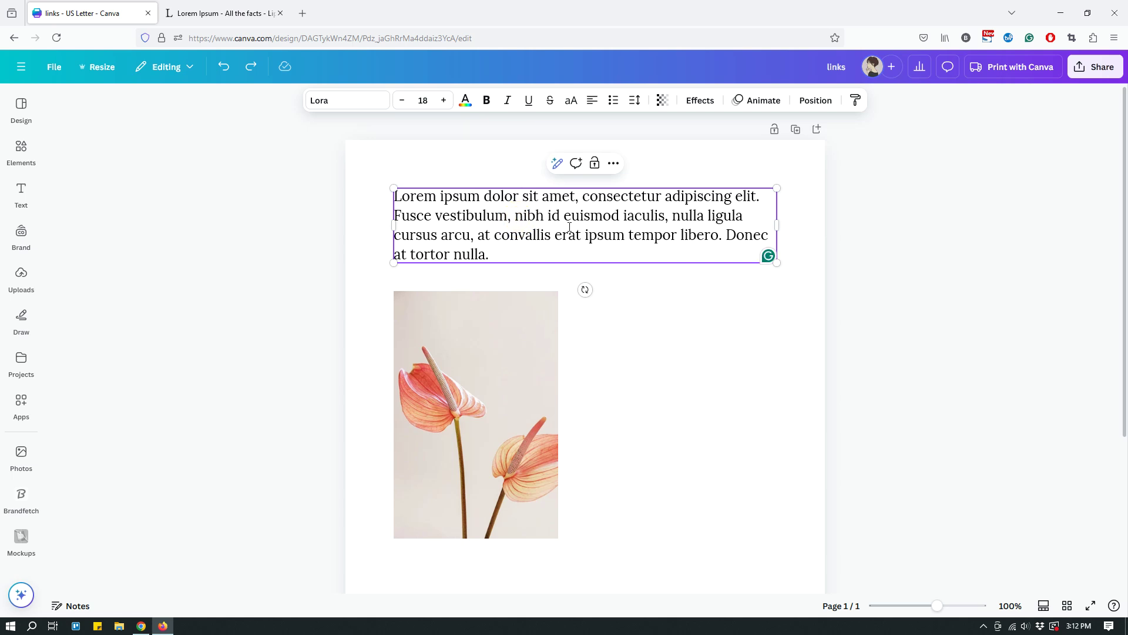
left_click_drag(514, 215, 665, 216)
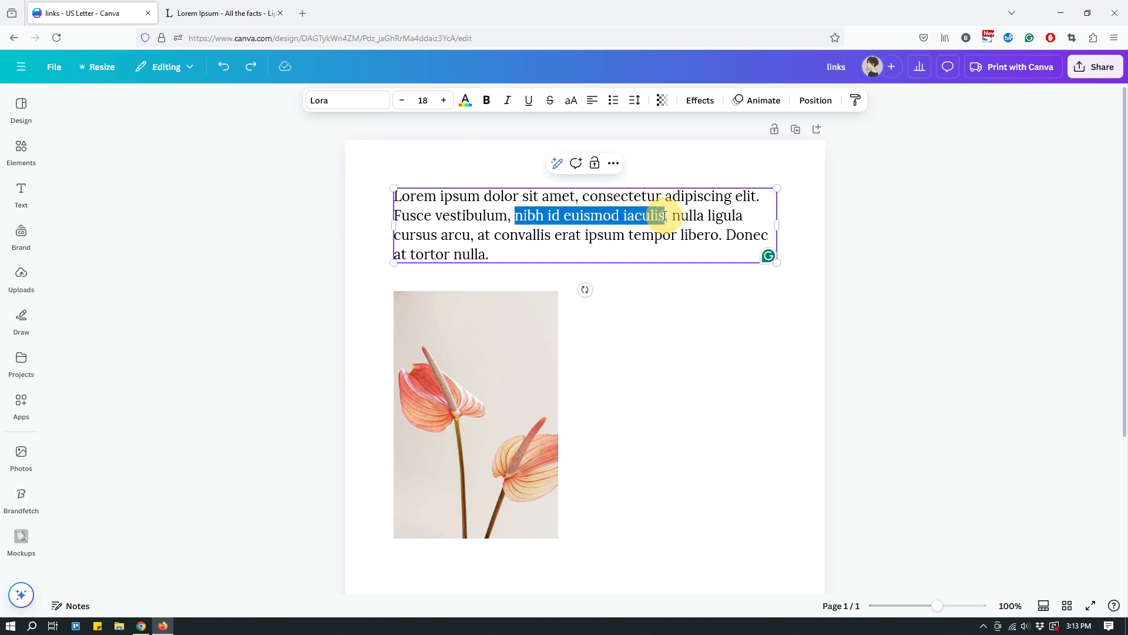
left_click_drag(664, 216, 665, 215)
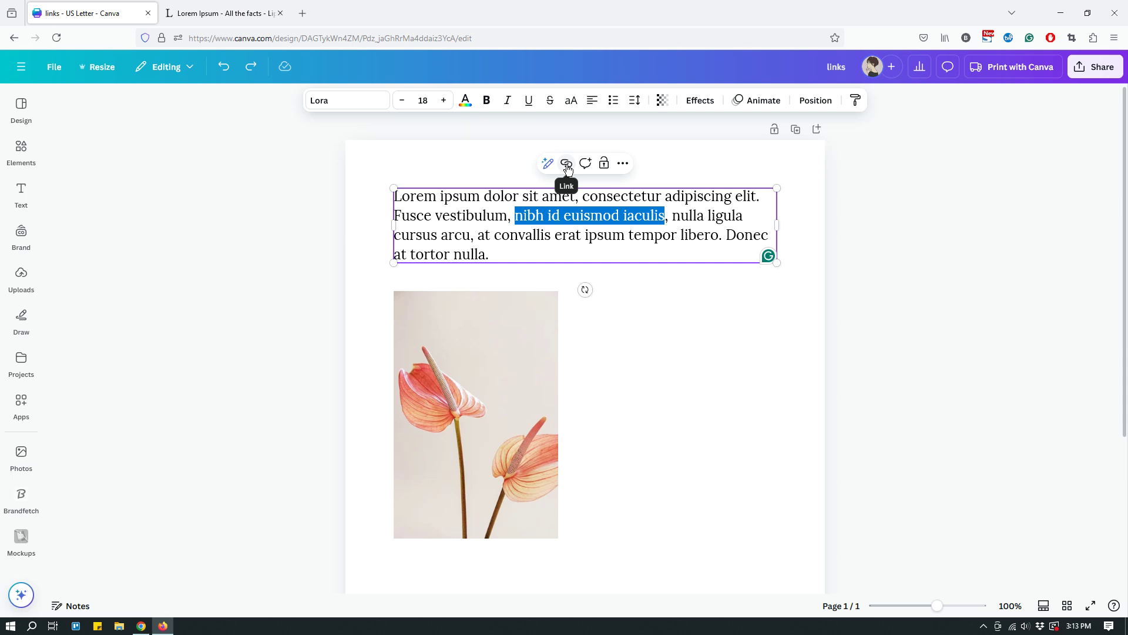
left_click(623, 166)
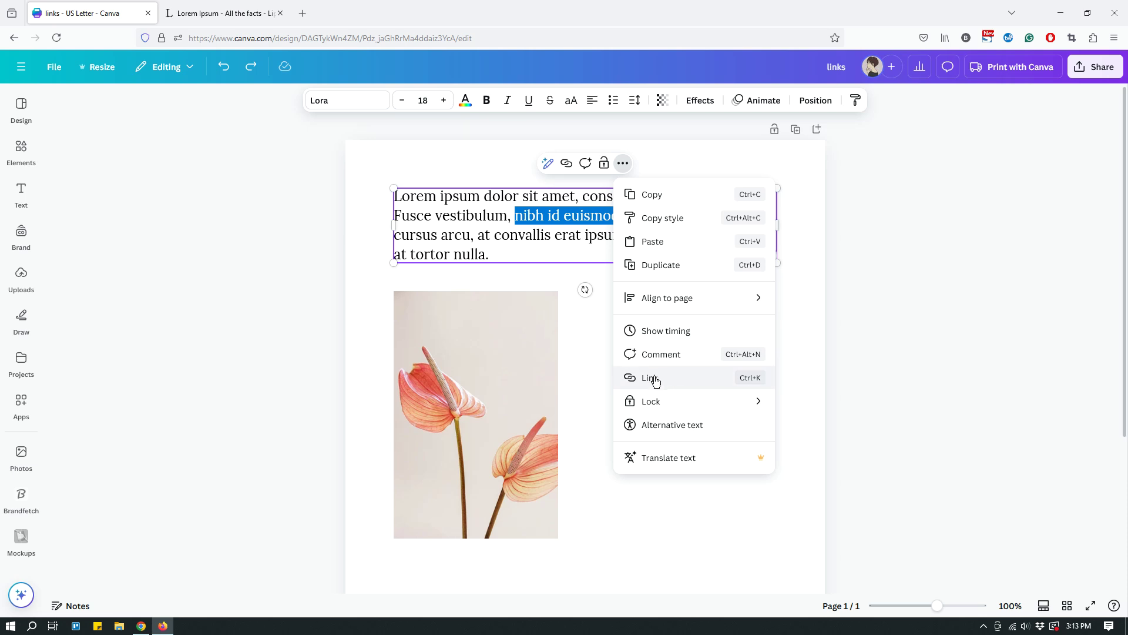
left_click(567, 167)
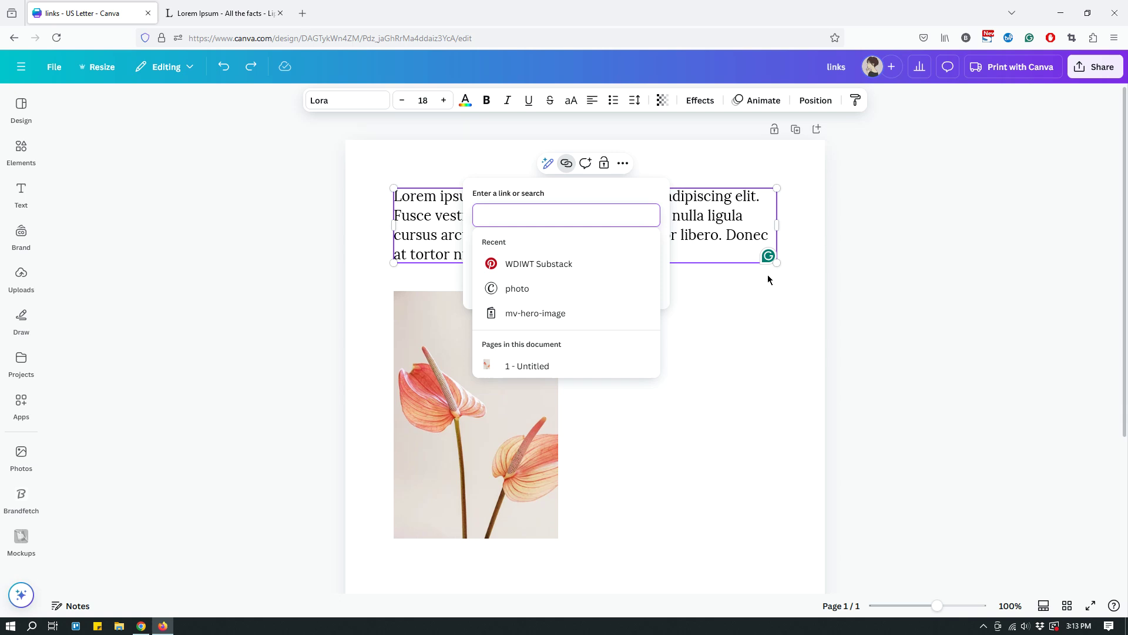
type("h")
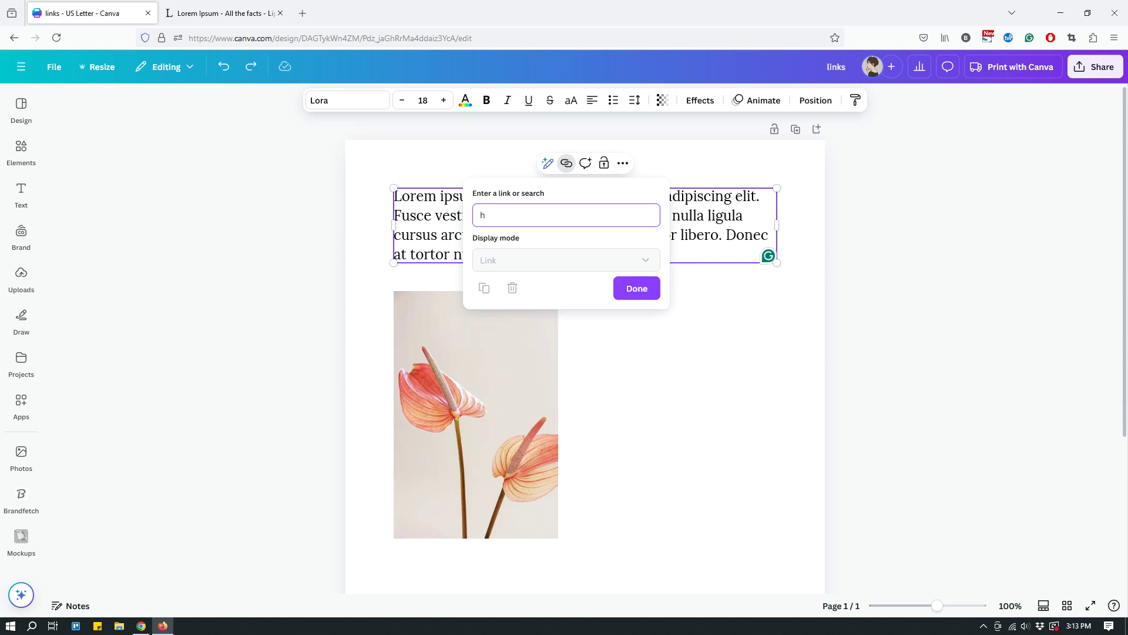
type("ttps://thesideblogger.com")
left_click(635, 289)
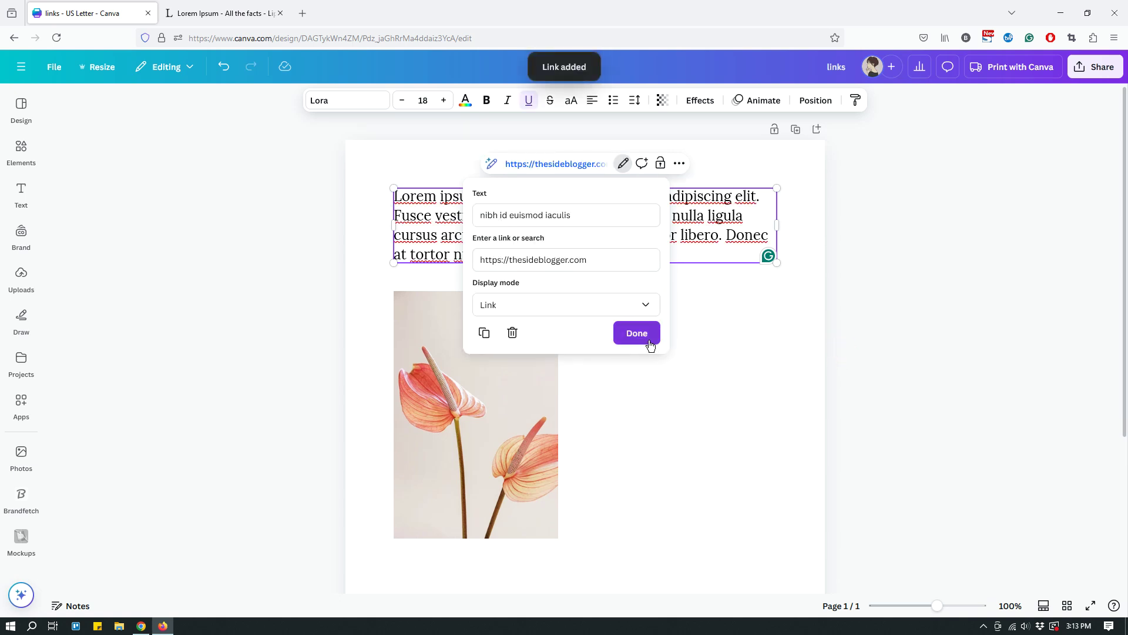
- Set the phrase link's display mode to Link, finish the link settings, and check the link's address on the text box
left_click(536, 306)
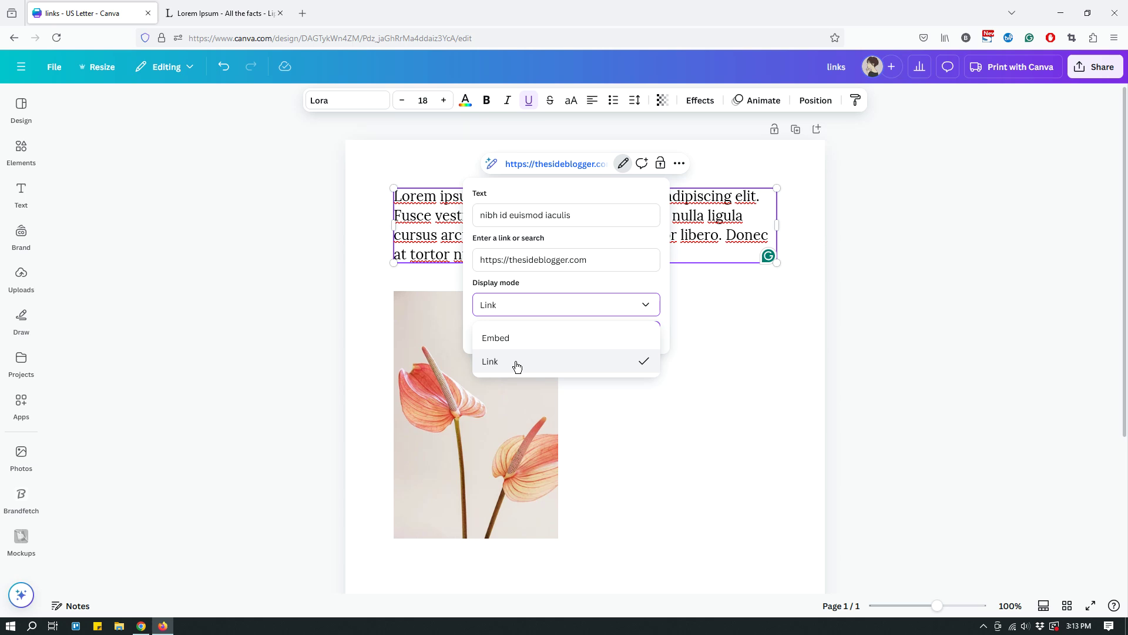
left_click(538, 364)
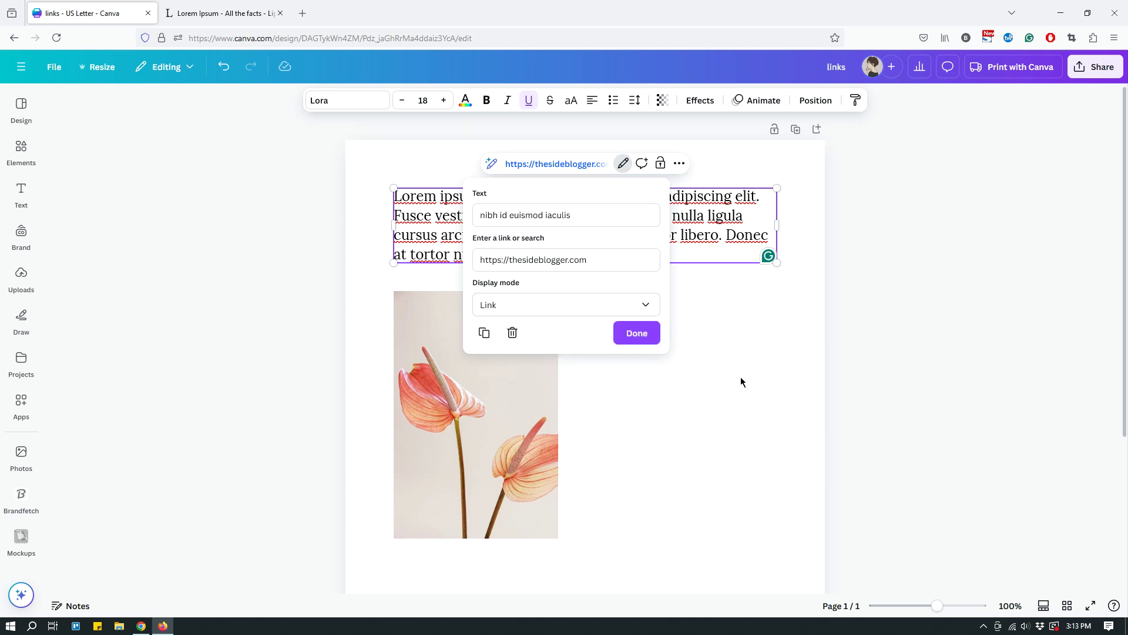
left_click(635, 339)
left_click(770, 422)
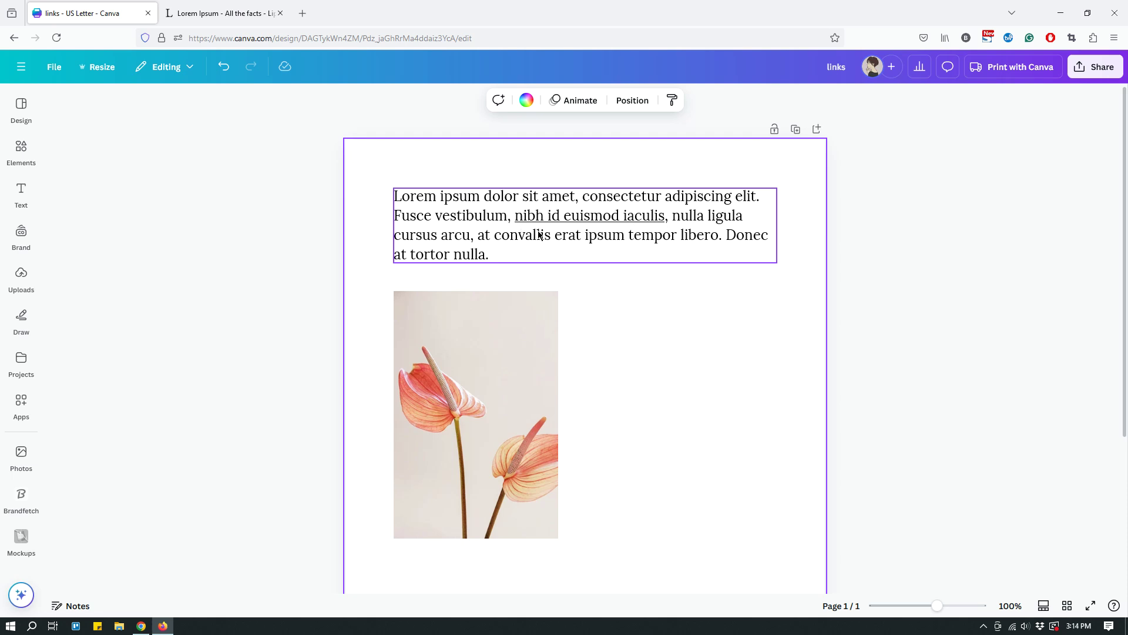
left_click(644, 250)
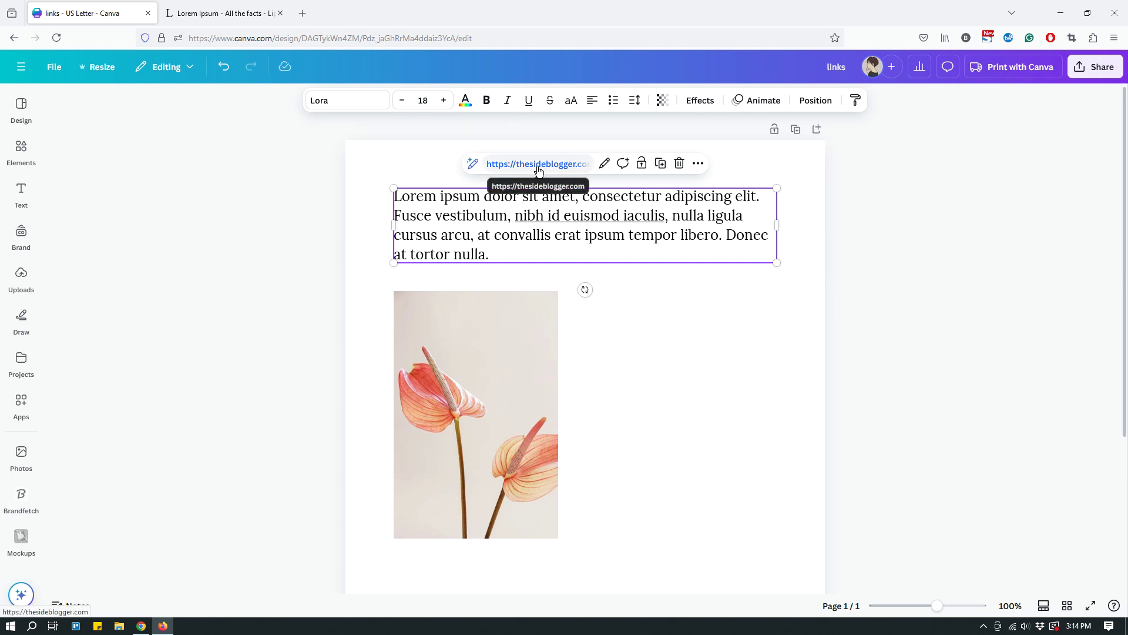
left_click(711, 334)
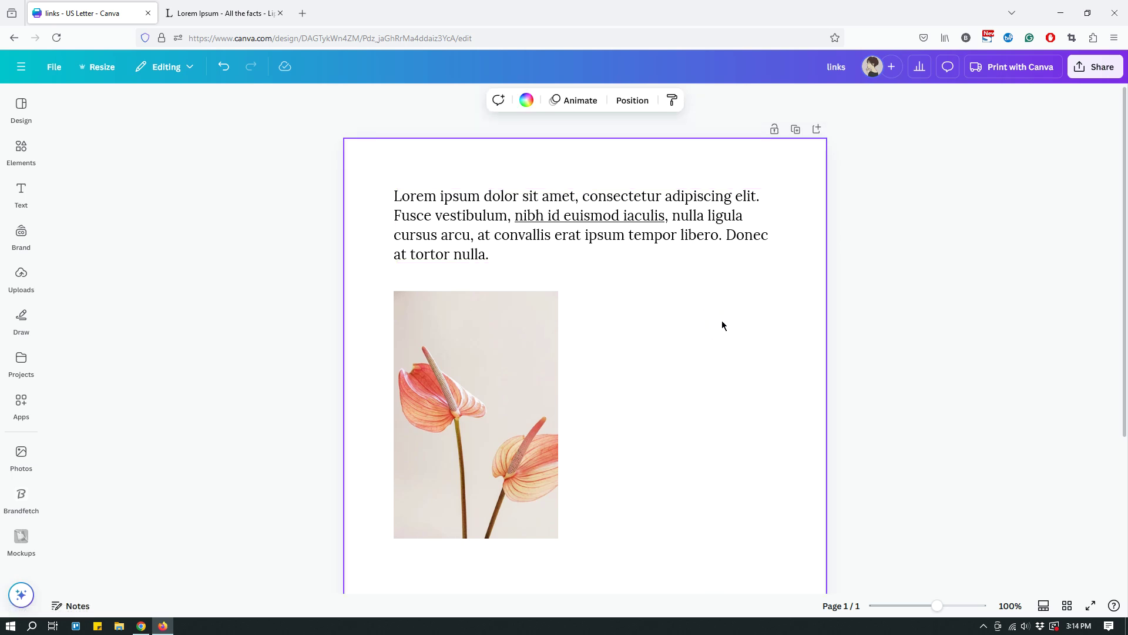
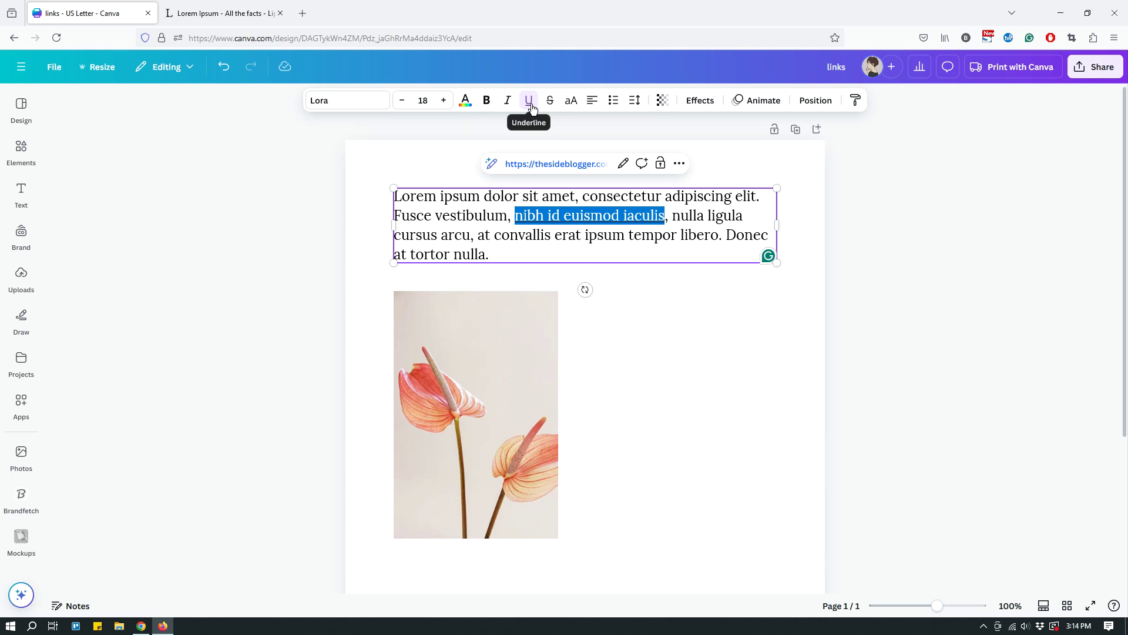
- Remove the underline from the linked phrase "nibh id euismod iaculis" and color it with the coral red from the photo colors
left_click(530, 105)
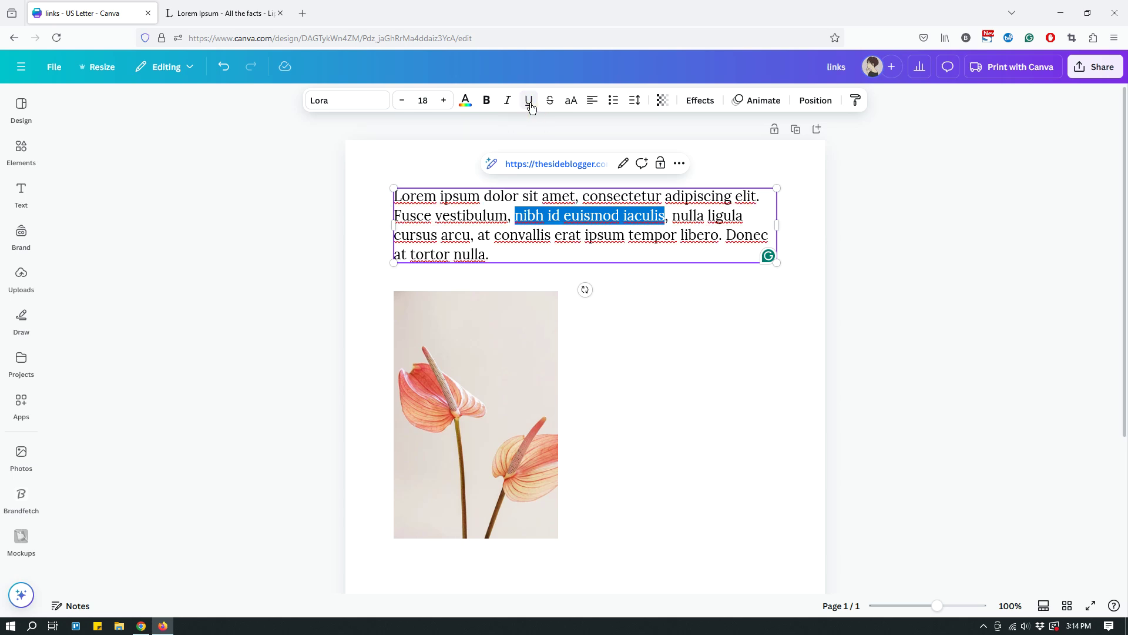
left_click(464, 104)
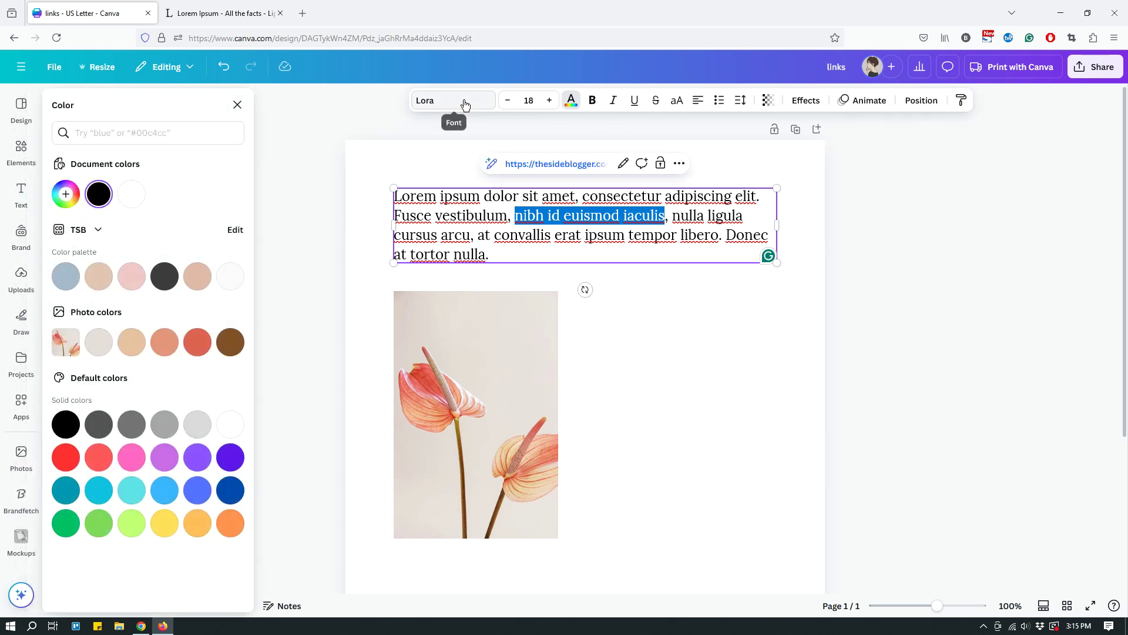
left_click(197, 342)
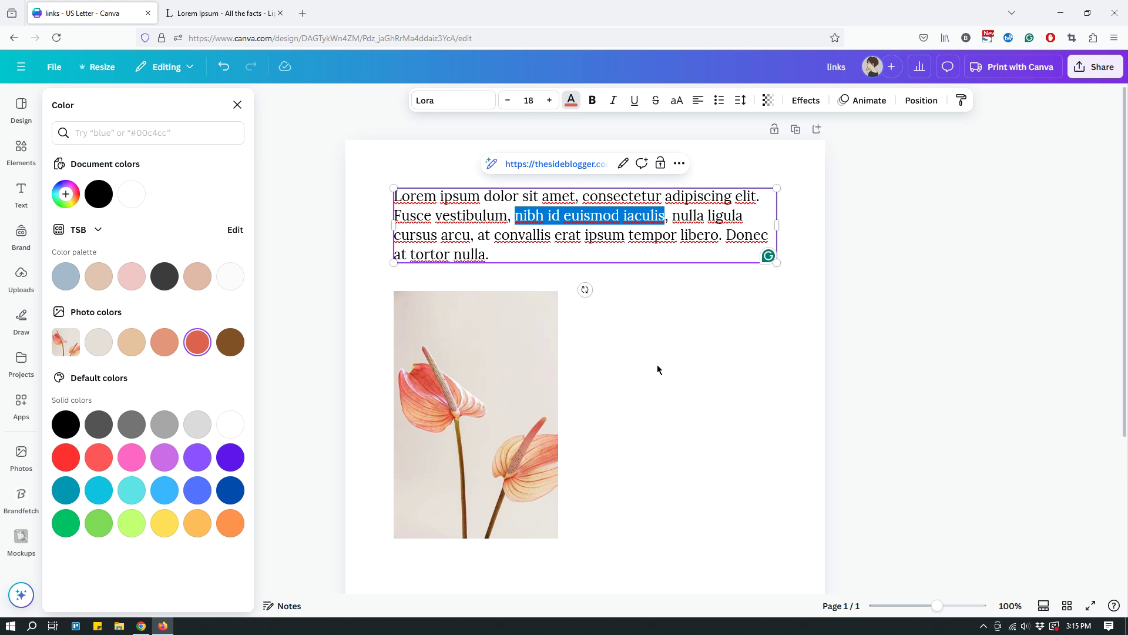
- Restore the underline on the linked phrase "nibh id euismod iaculis" in the top paragraph
left_click(657, 365)
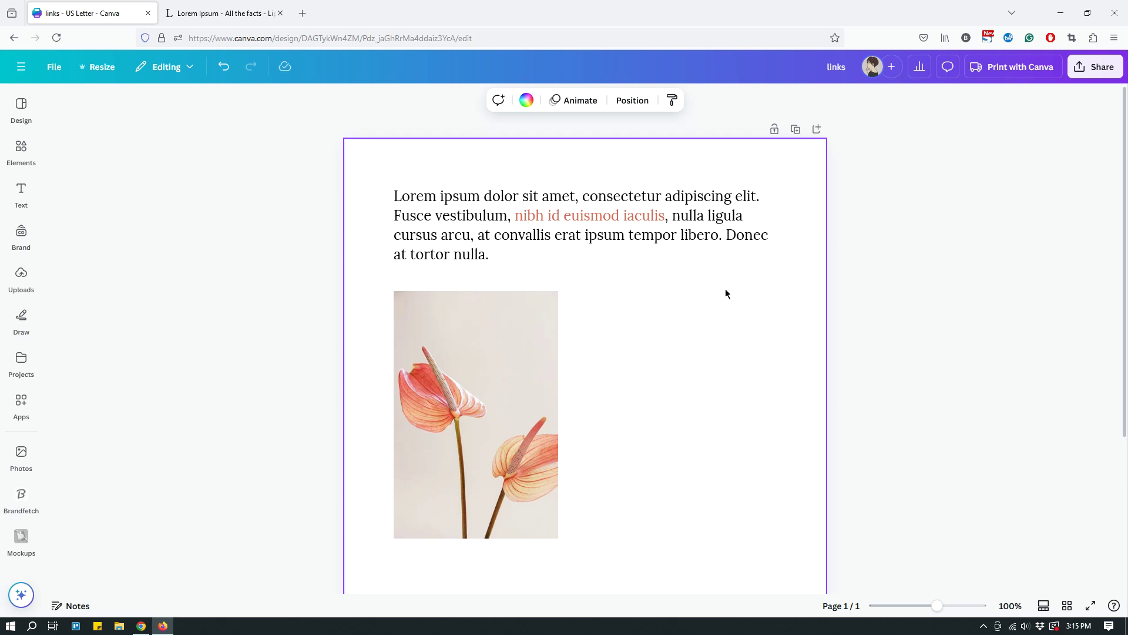
left_click(723, 251)
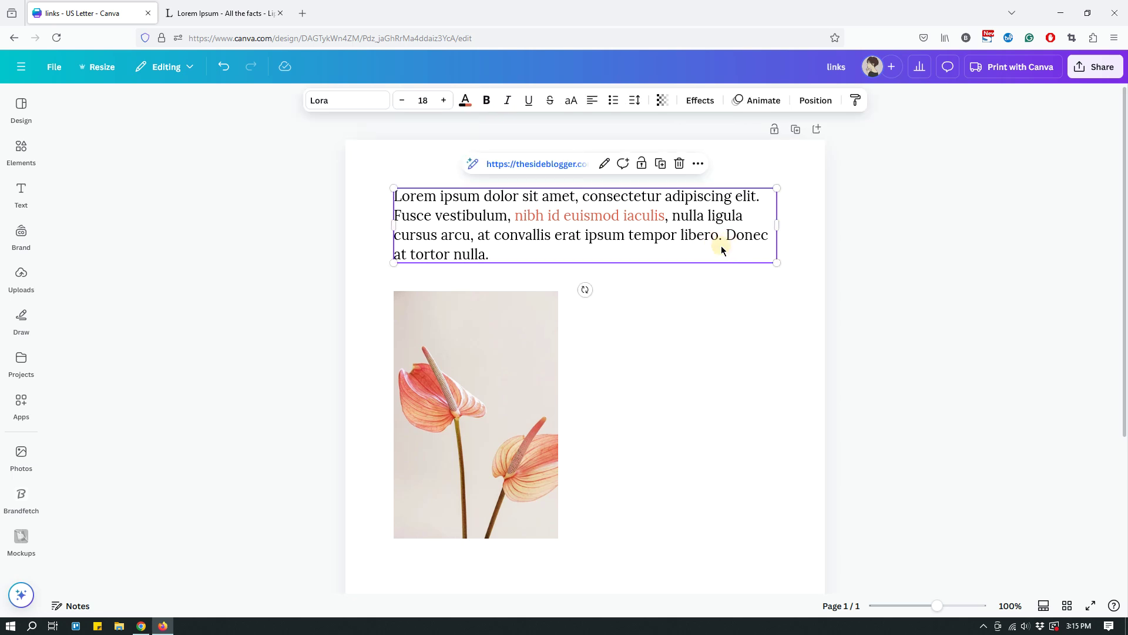
left_click(514, 208)
double_click(516, 210)
left_click(516, 209)
left_click_drag(515, 212, 663, 213)
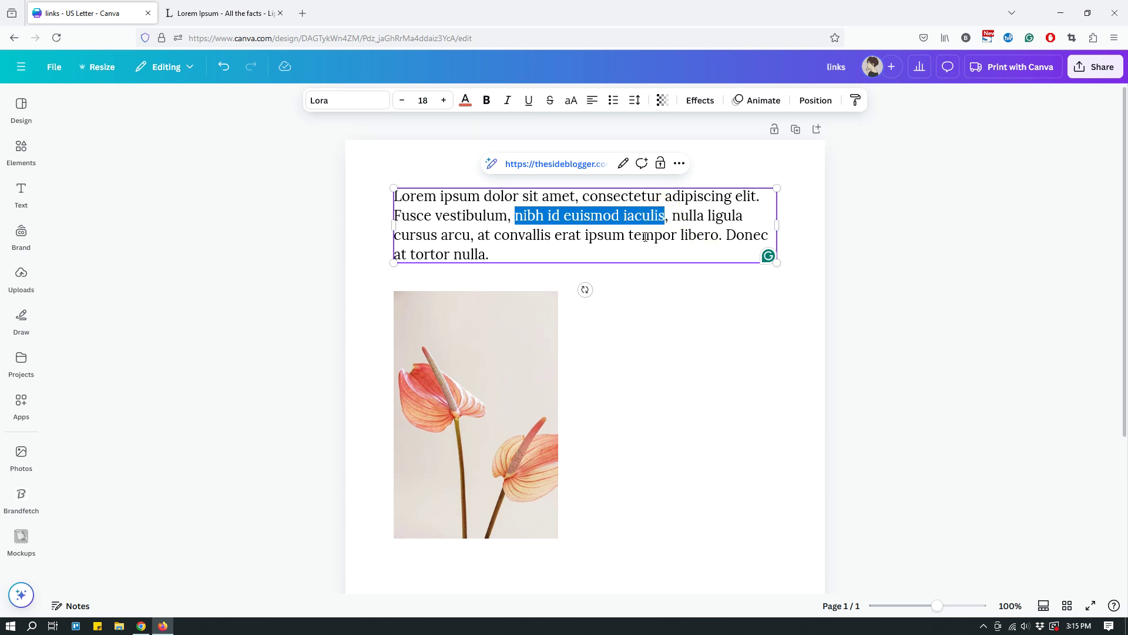
left_click(528, 101)
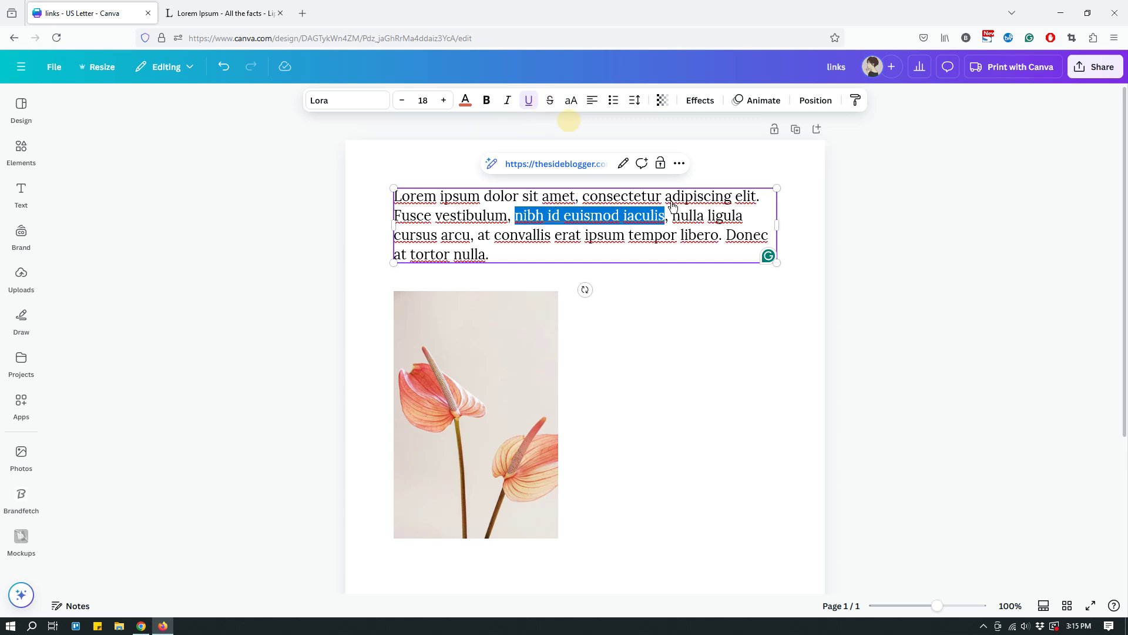
left_click(682, 332)
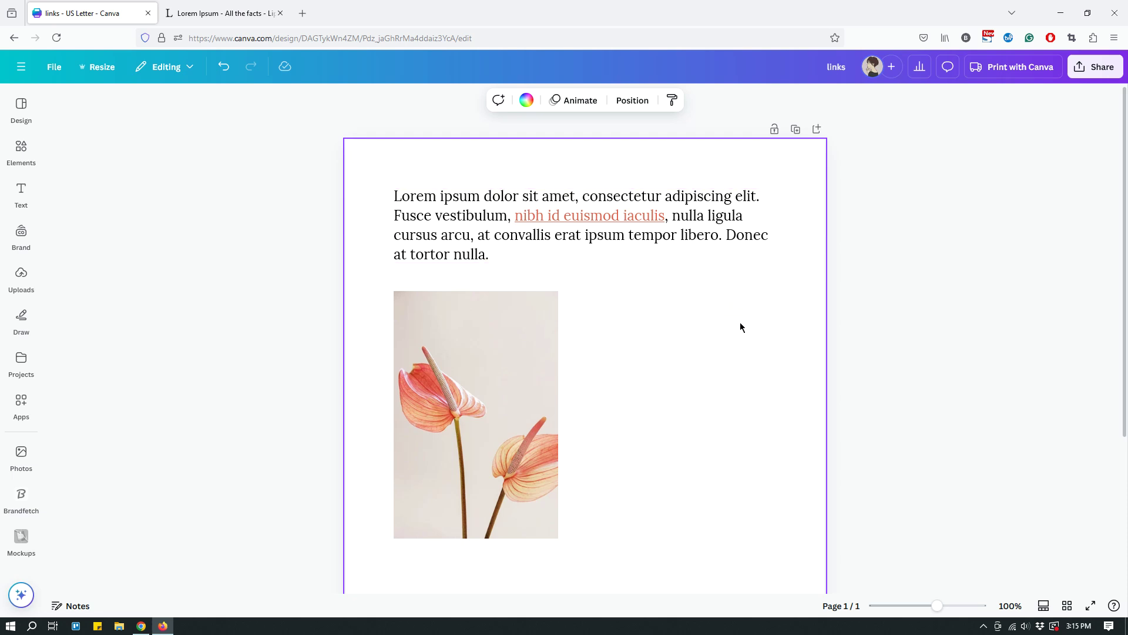
scroll(740, 323, "down", 2)
scroll(738, 324, "up", 2)
scroll(731, 326, "down", 2)
scroll(730, 338, "up", 2)
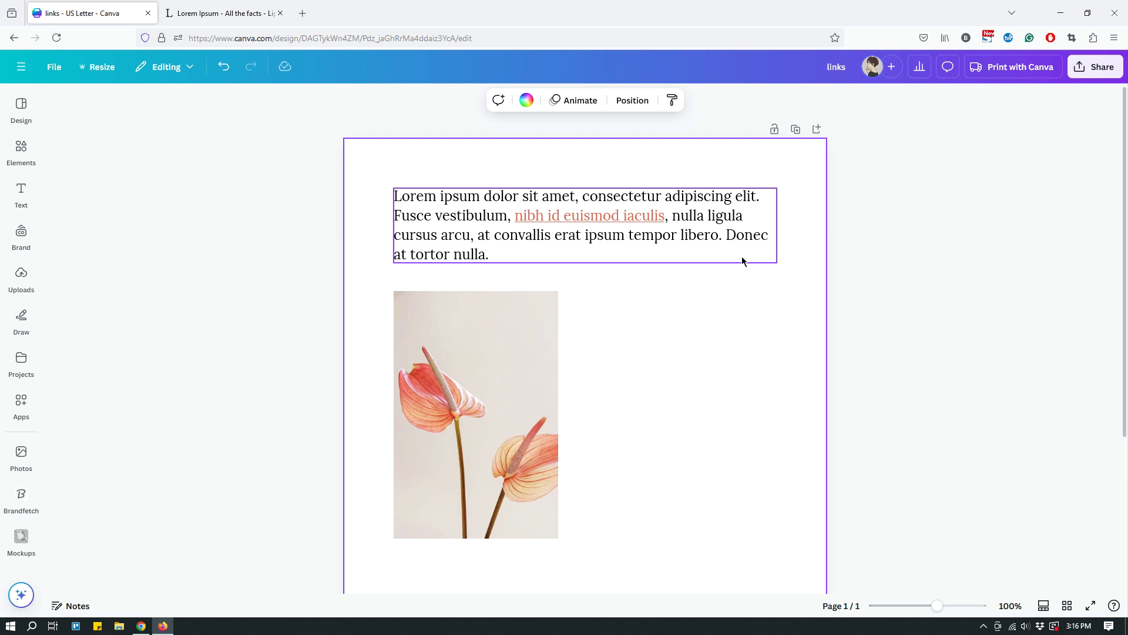
- Add a left-aligned text box below the flower photo and widen it to about two thirds of the page
scroll(741, 261, "down", 3)
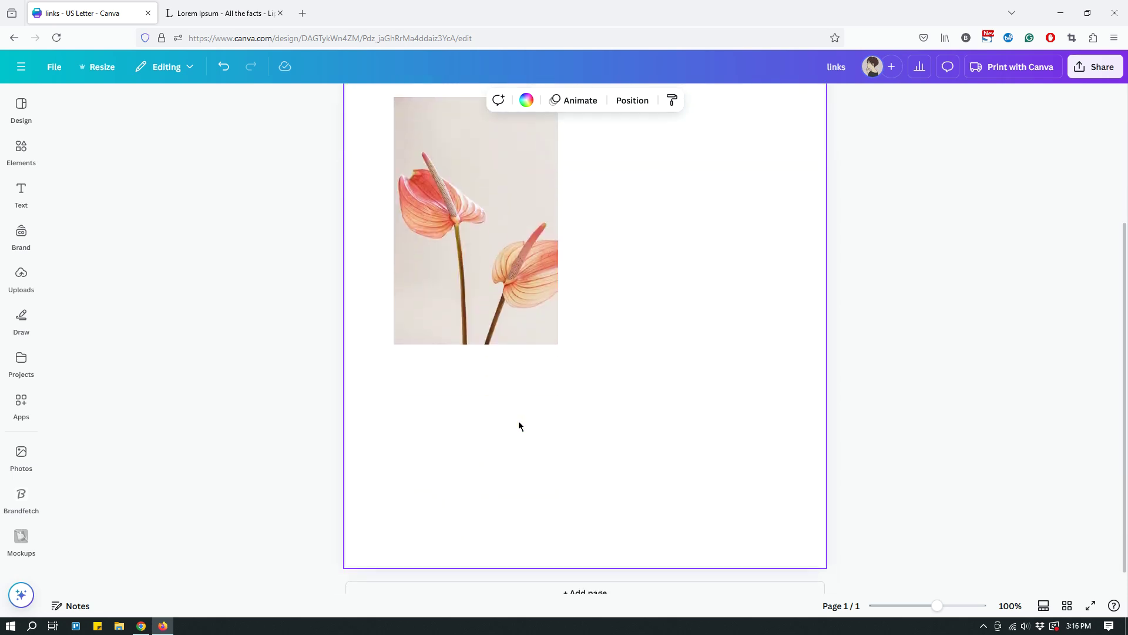
key("t")
left_click(653, 348)
left_click_drag(594, 329, 715, 385)
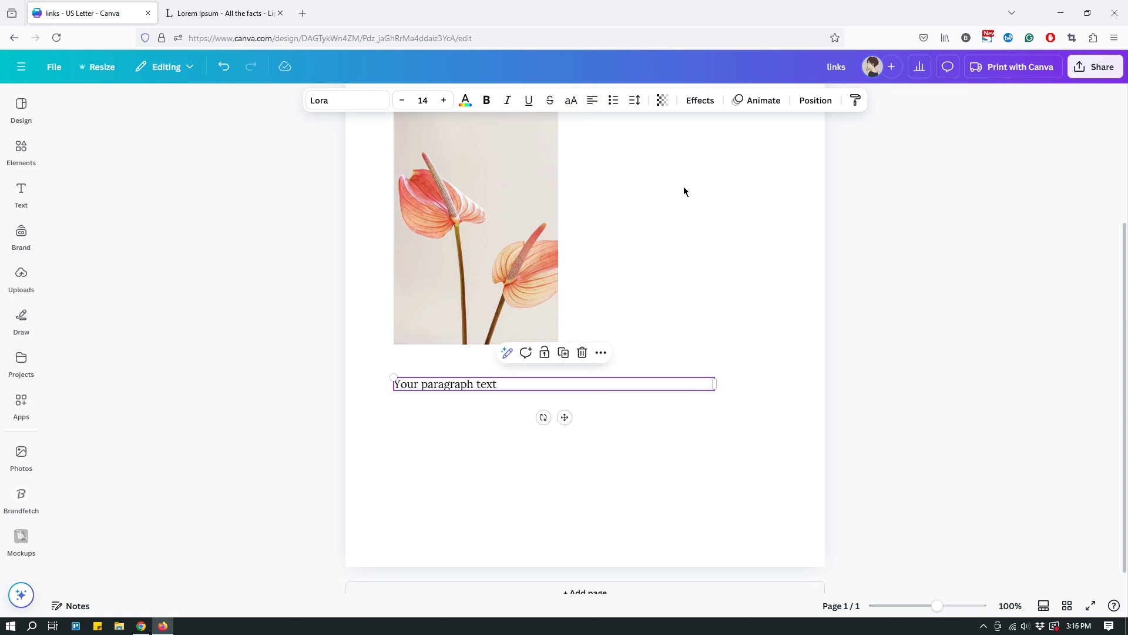
- Copy the first three sentences, ending with "Donec at tortor nulla.", from the Lorem Ipsum web page and return to the Canva document
left_click(206, 13)
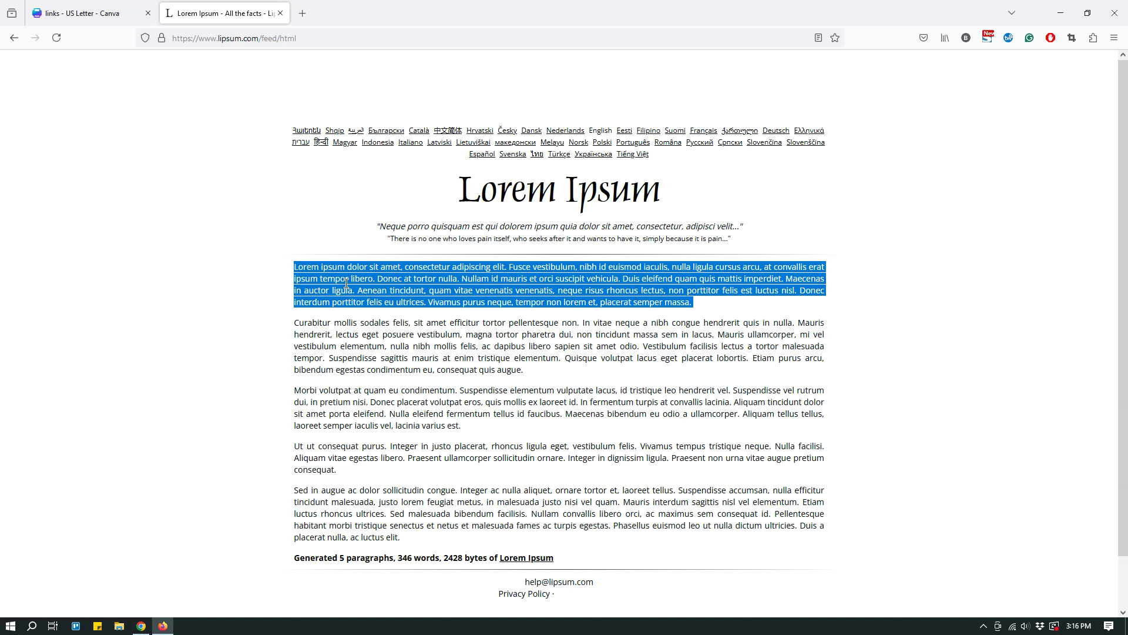
left_click_drag(295, 267, 459, 279)
key("ctrl+c")
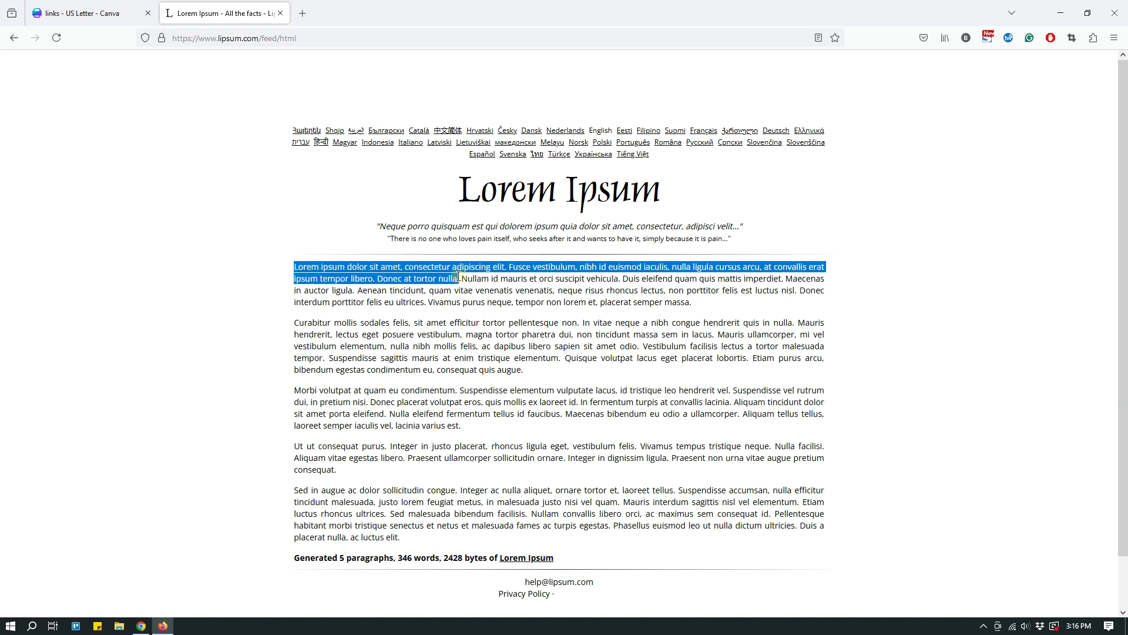
left_click(97, 13)
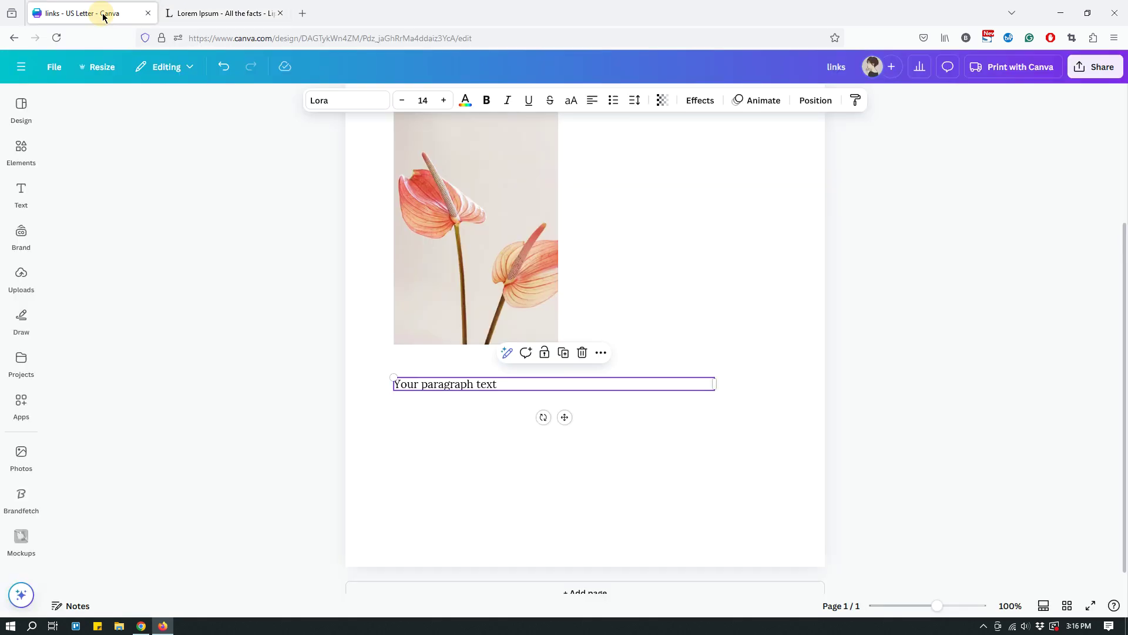
- Replace the placeholder in the text box below the photo with the copied lorem ipsum sentences
double_click(467, 384)
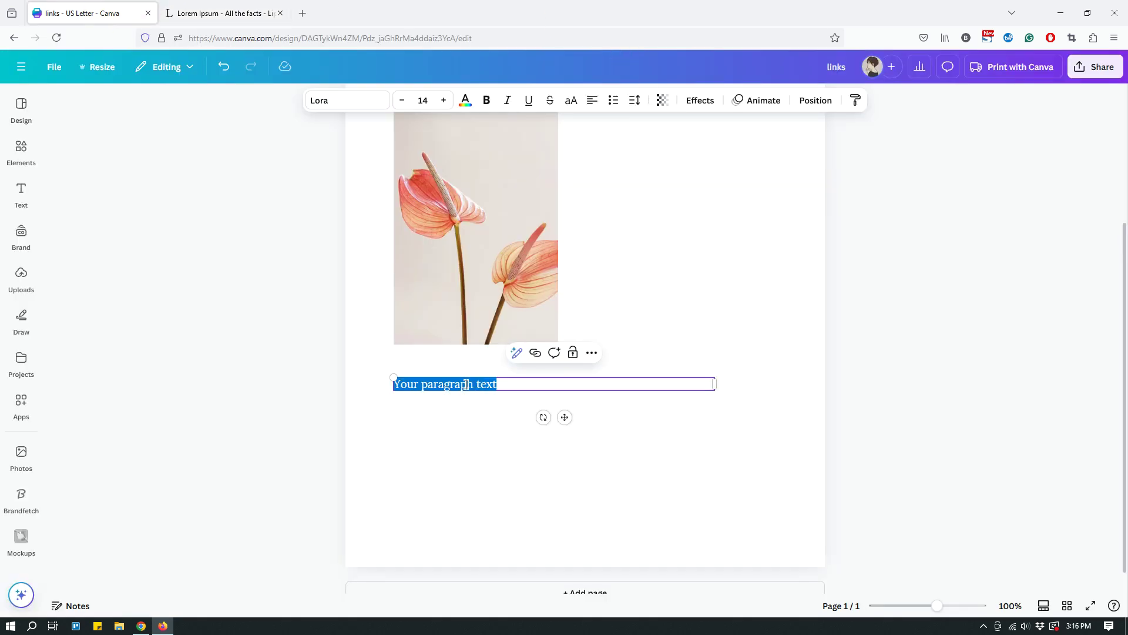
key("ctrl+v")
left_click(683, 499)
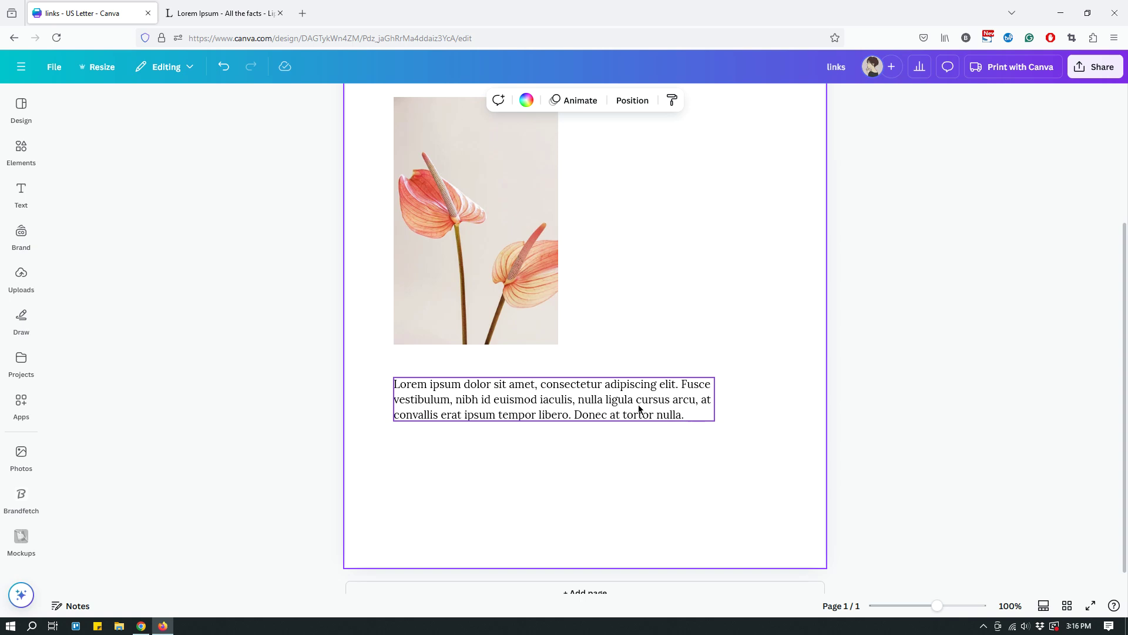
left_click(551, 410)
left_click_drag(456, 400, 571, 399)
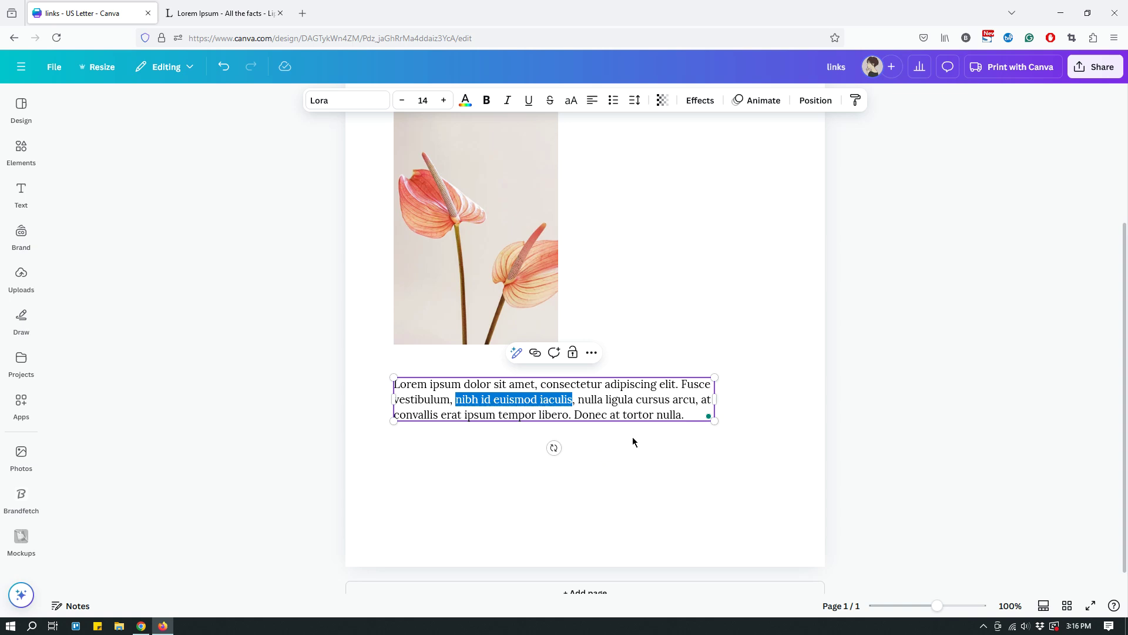
scroll(633, 440, "down", 1)
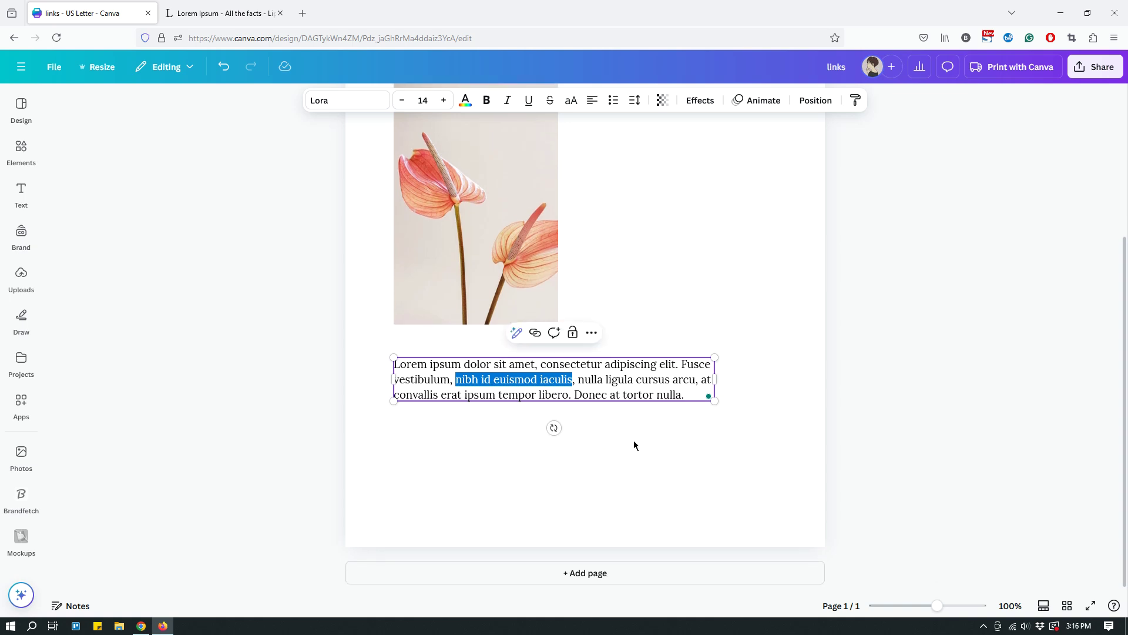
left_click(534, 333)
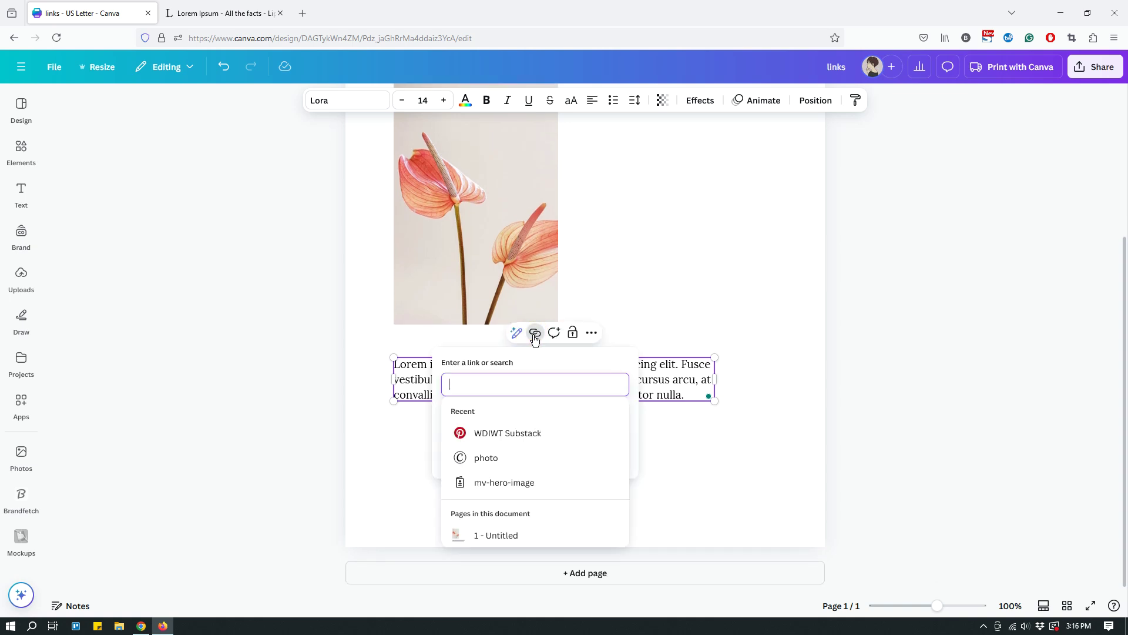
type("https")
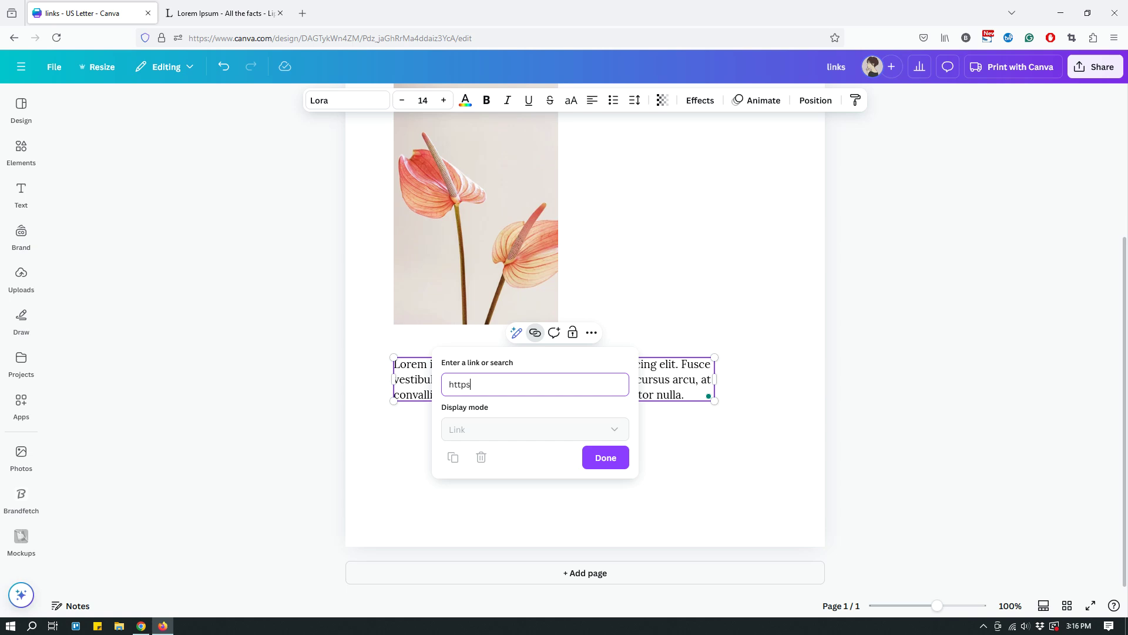
type("://thesideblogger.com")
left_click(606, 458)
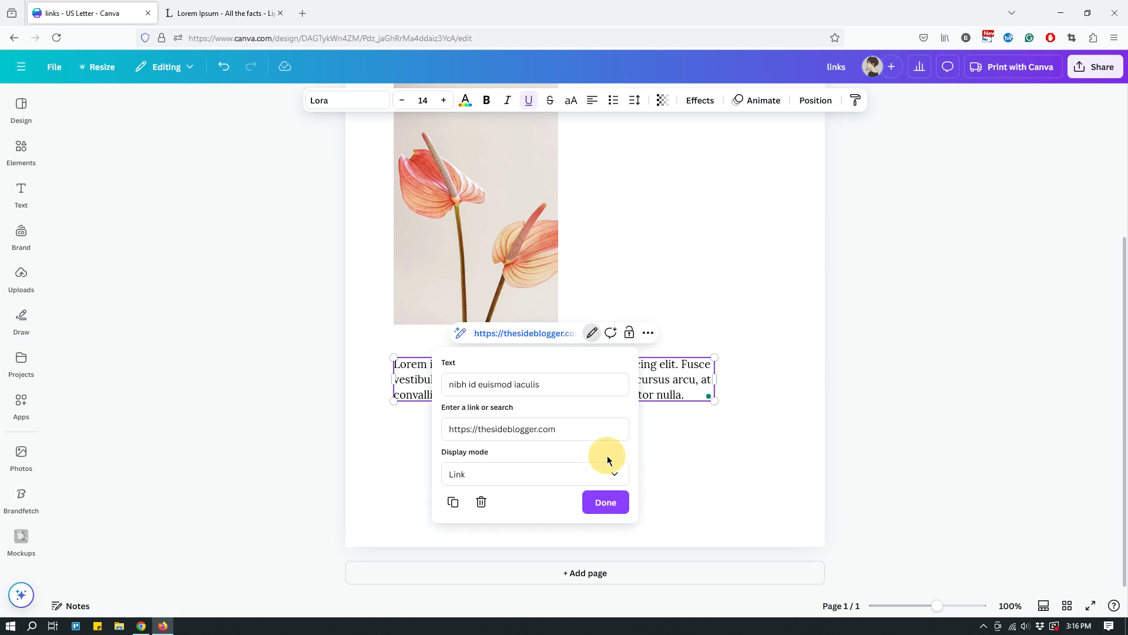
- Set the new link's display mode to Embed, then shrink the embedded website card and move it beside the photo's lower right
left_click(501, 473)
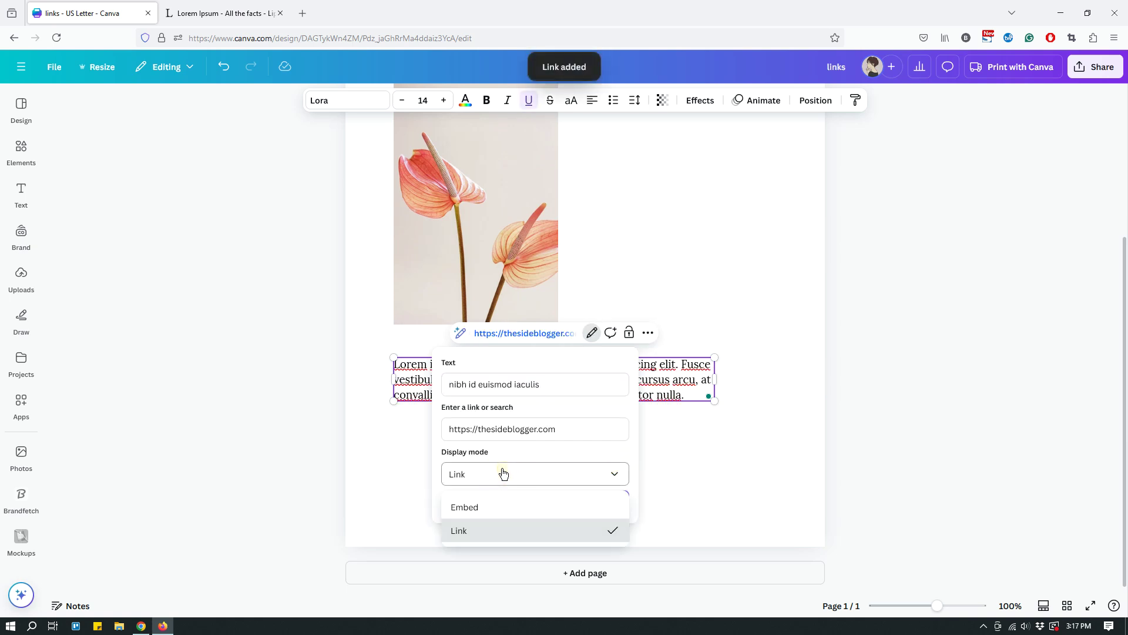
left_click(499, 509)
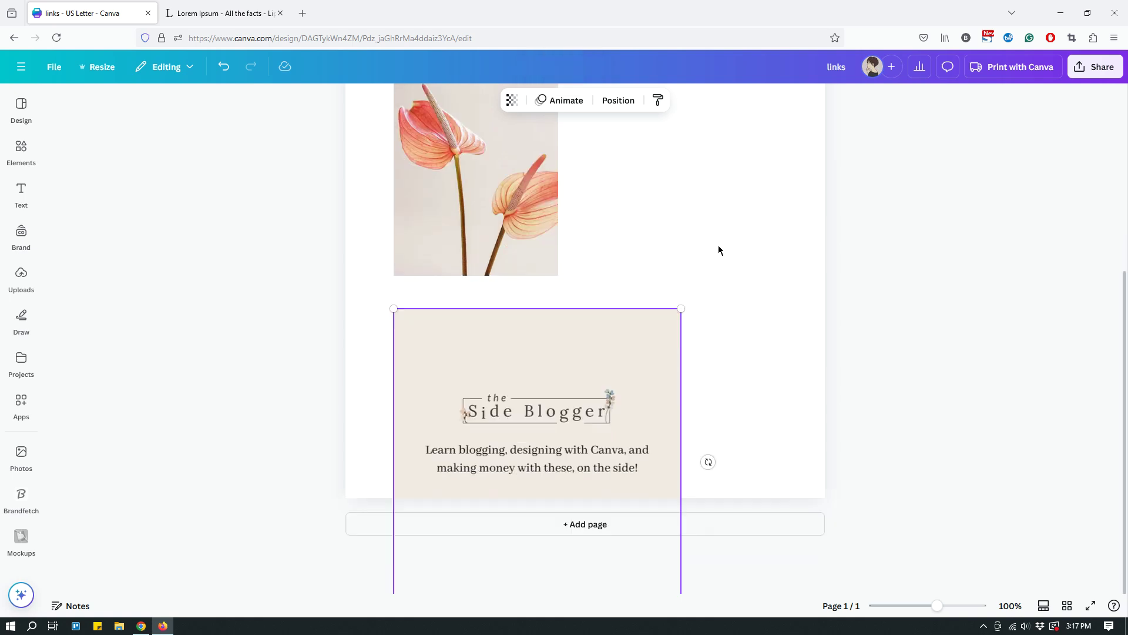
scroll(720, 347, "up", 3)
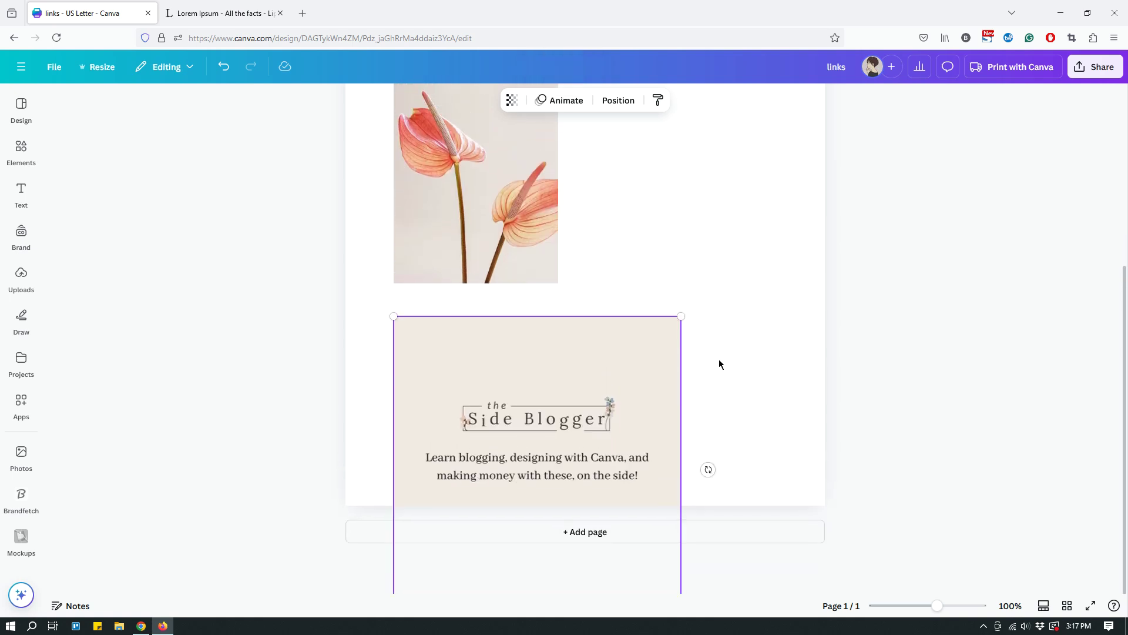
left_click(720, 360)
left_click(655, 380)
left_click_drag(673, 367, 750, 309)
left_click(707, 344)
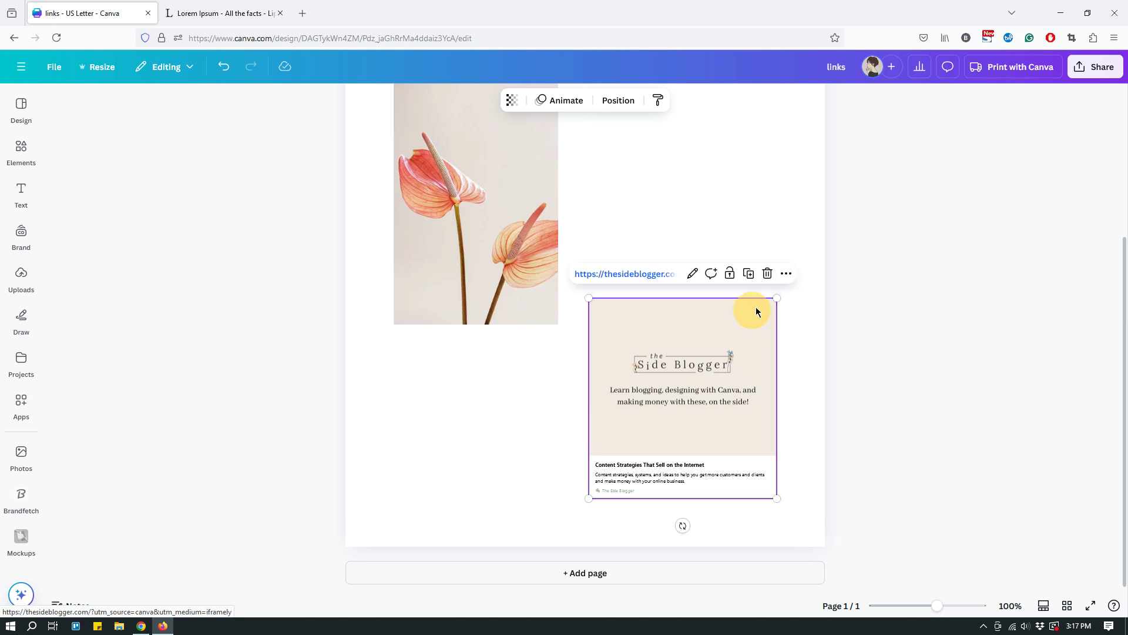
- Review the page with the embedded website card, then delete the card
scroll(777, 199, "up", 2)
scroll(747, 253, "up", 2)
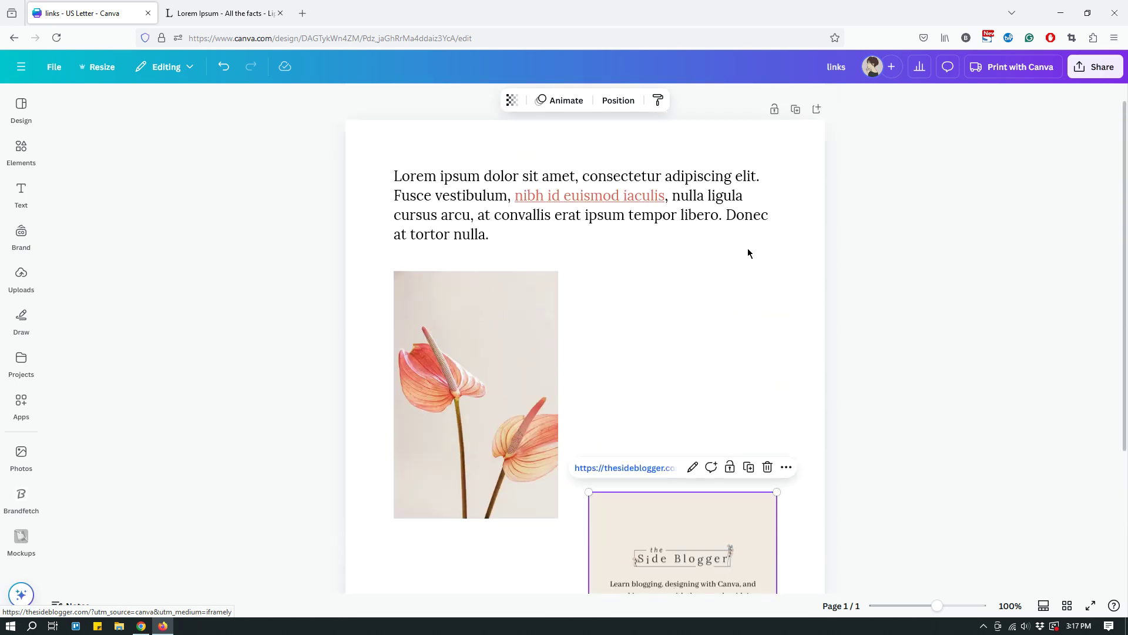
scroll(746, 266, "down", 3)
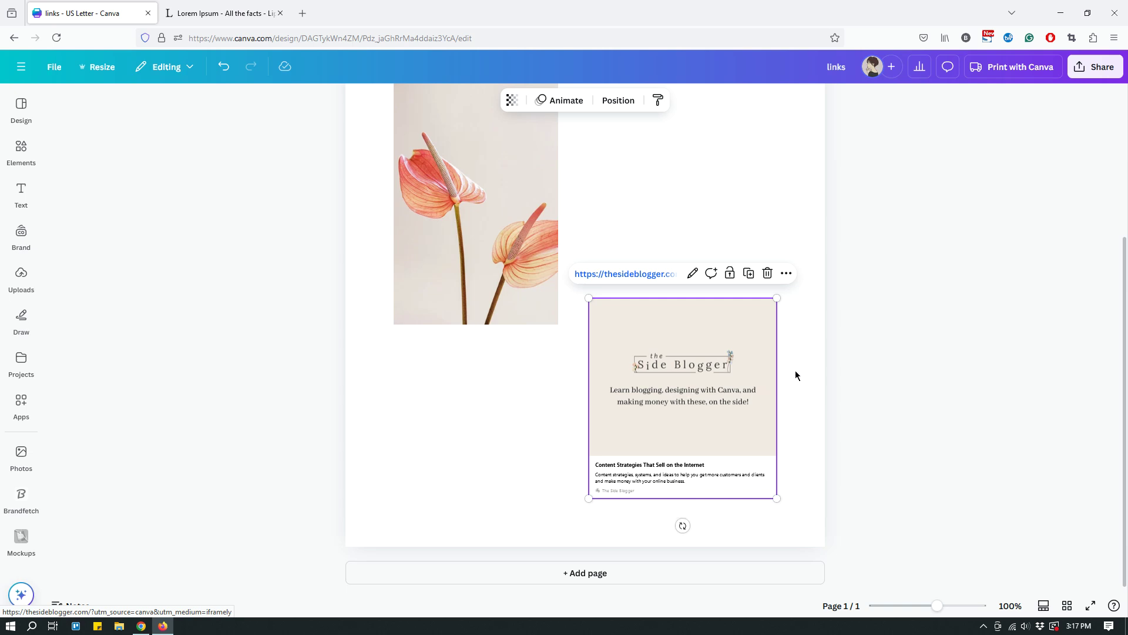
scroll(798, 371, "up", 2)
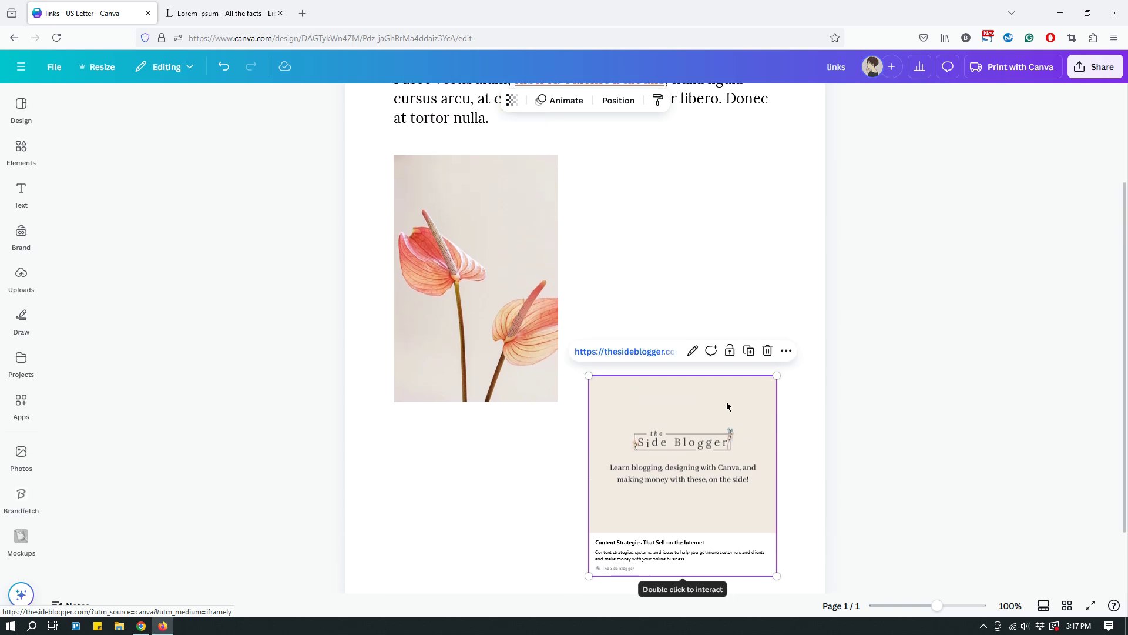
key("Delete")
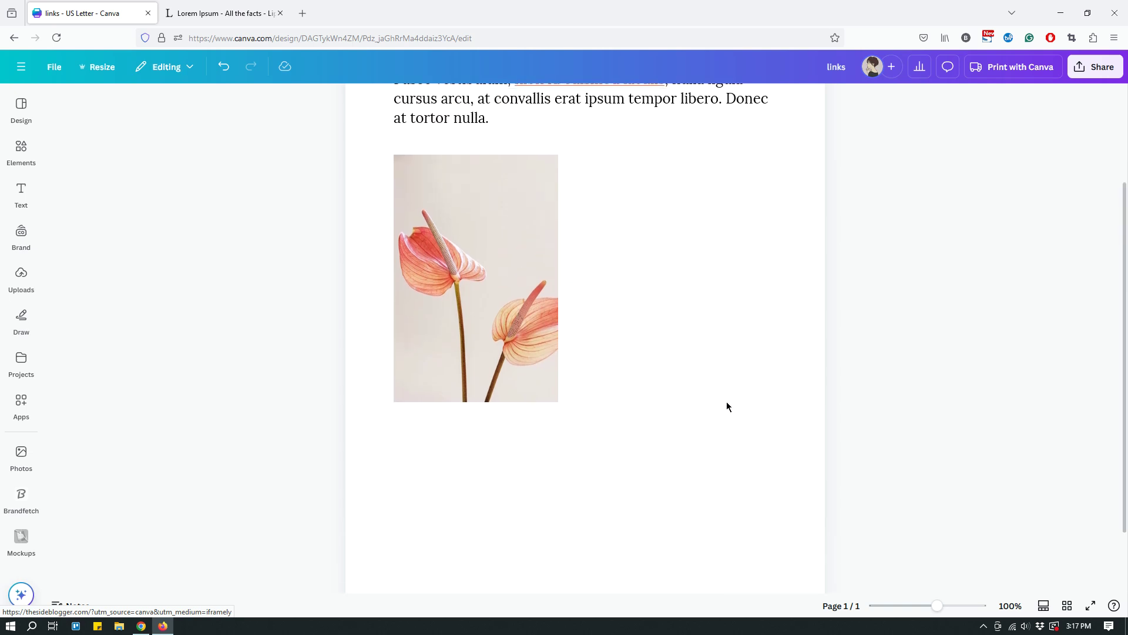
- Add a text box with the copied lorem ipsum sentences, place it below the flower photo, narrow it to four lines and left-align it
left_click(602, 479)
key("t")
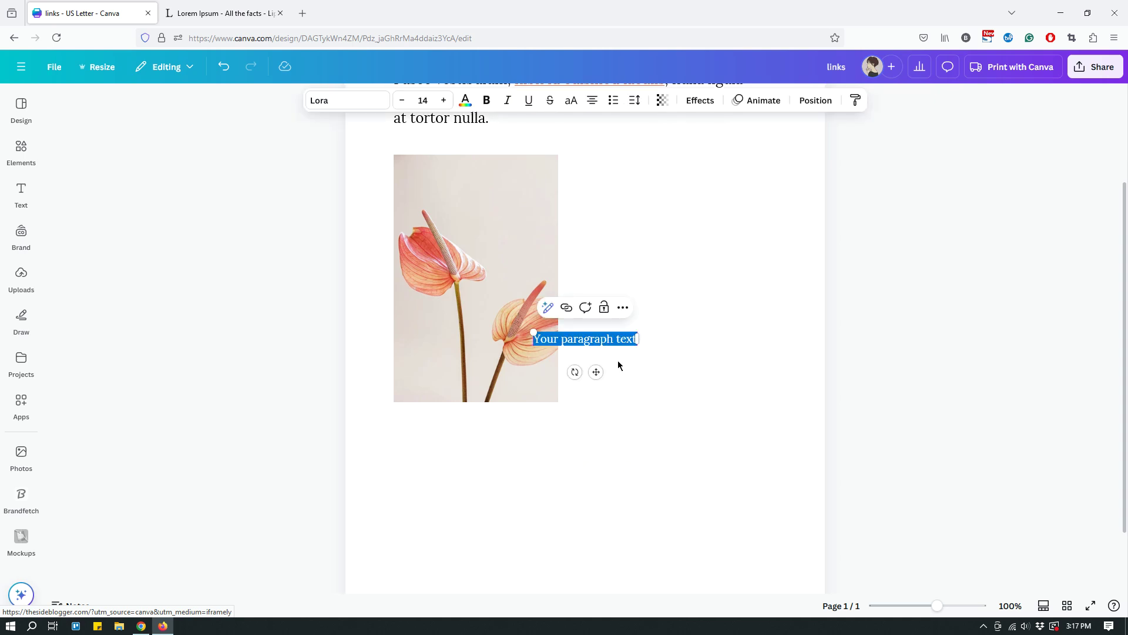
key("ctrl+v")
left_click(648, 416)
left_click_drag(651, 349, 700, 456)
left_click_drag(874, 453, 709, 461)
left_click(592, 100)
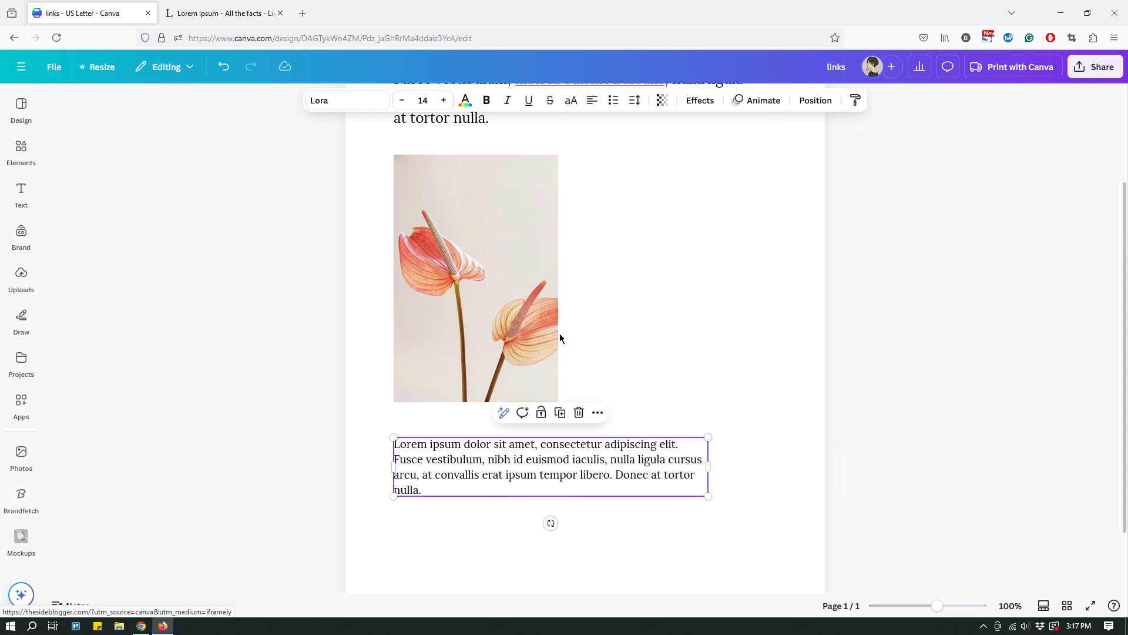
left_click(489, 459)
left_click_drag(508, 460, 605, 459)
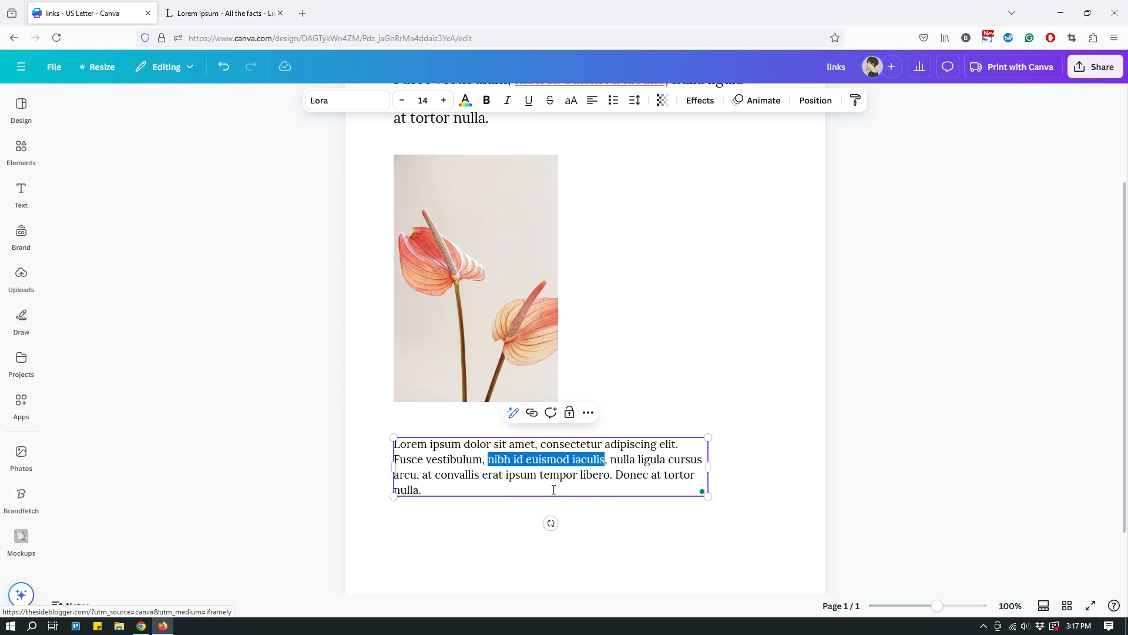
left_click(435, 488)
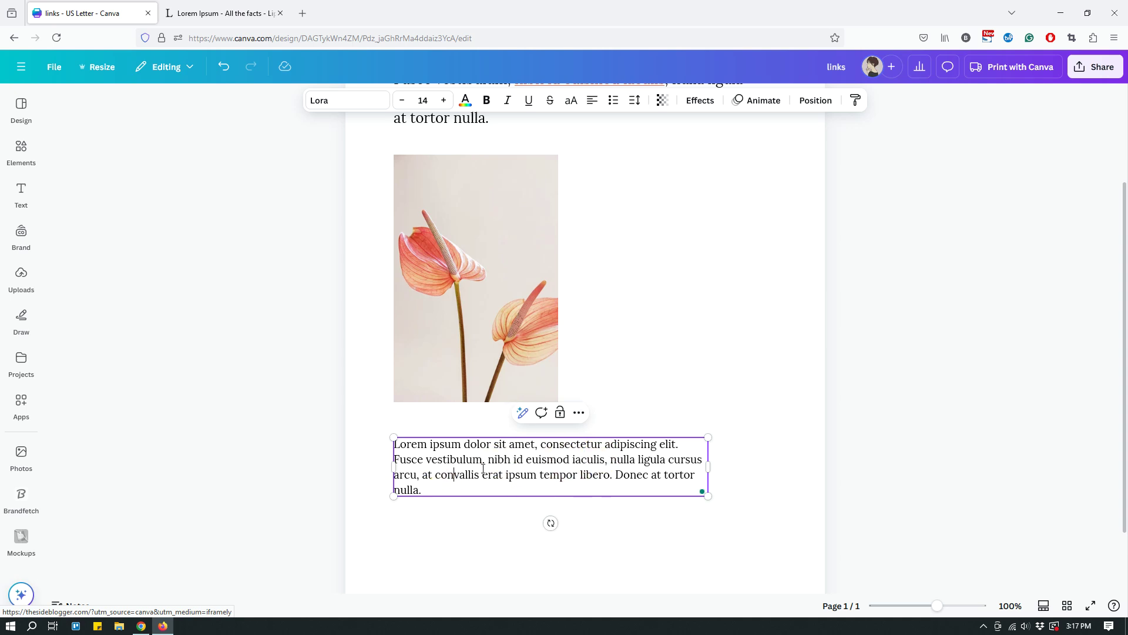
left_click_drag(488, 459, 601, 455)
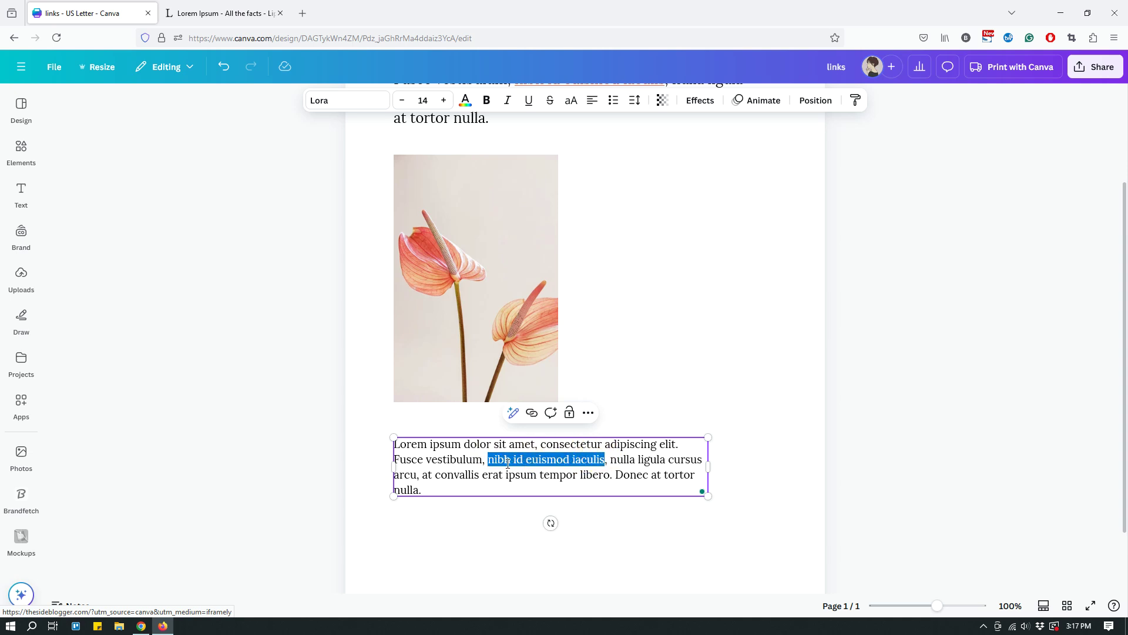
left_click(428, 490)
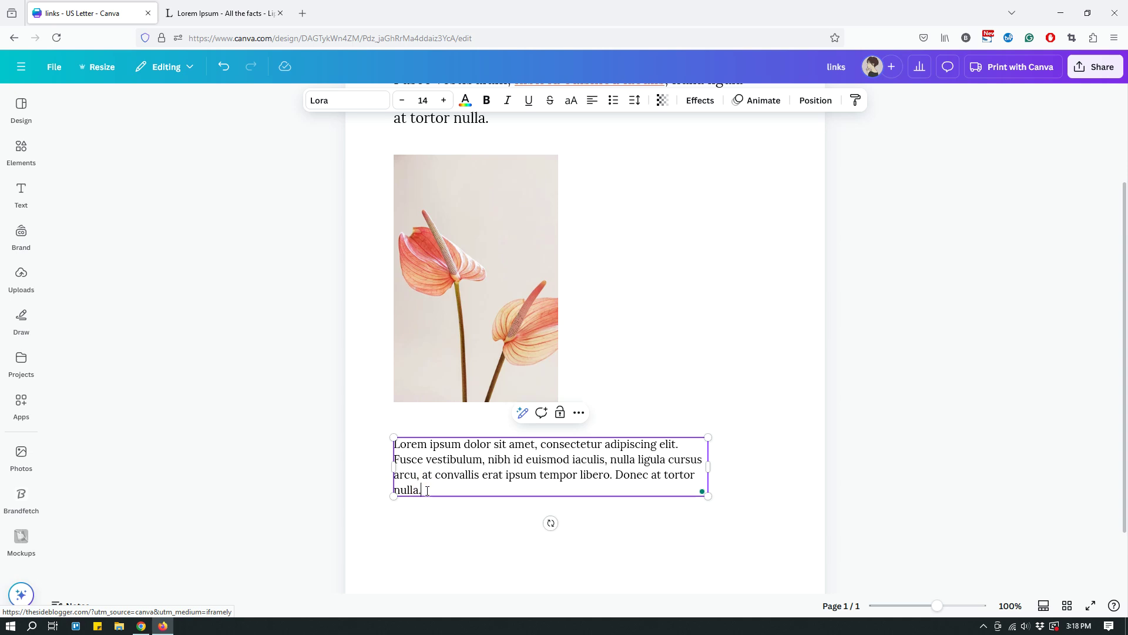
left_click_drag(422, 490, 394, 448)
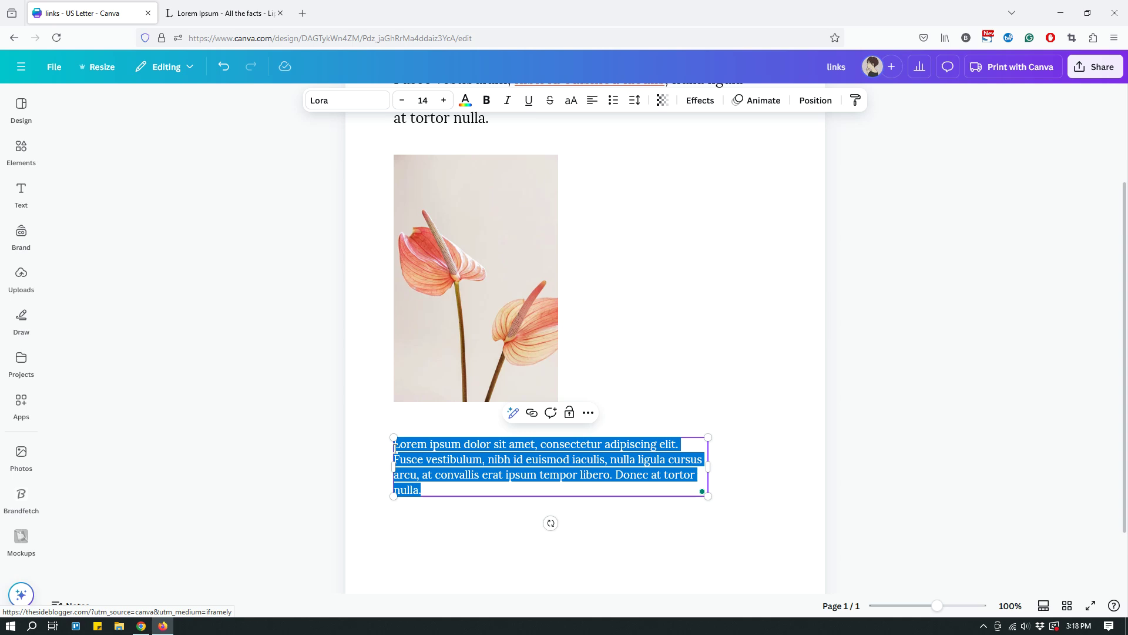
scroll(699, 322, "down", 2)
left_click(745, 459)
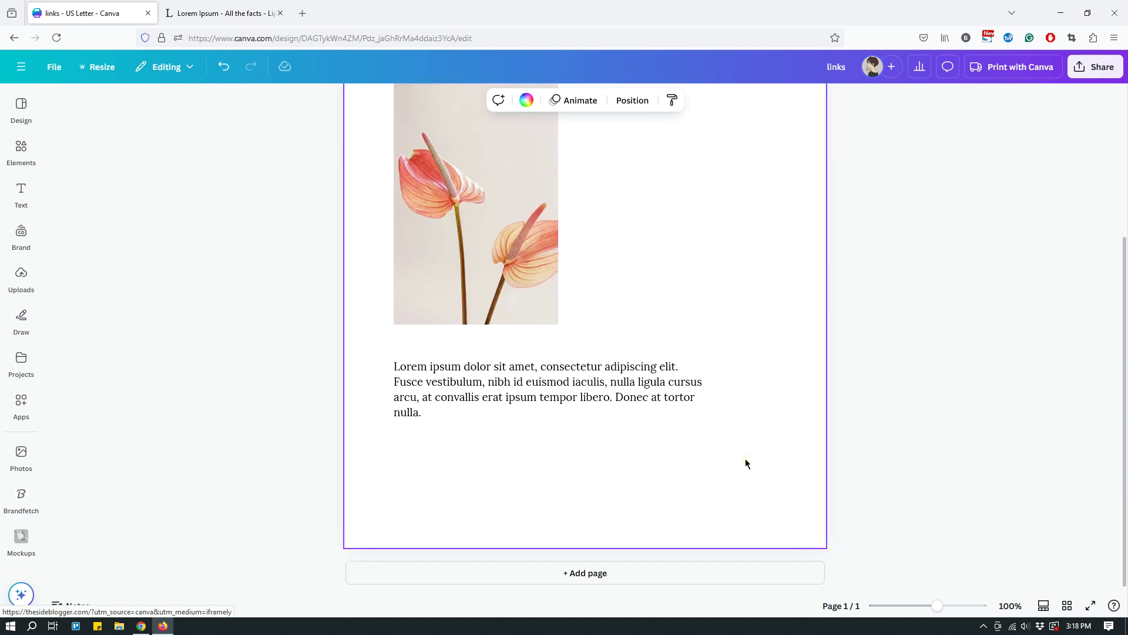
- Duplicate the paragraph below the photo, place the copy directly beneath it, and put the text cursor at the copy's end
left_click(618, 395)
left_click(559, 334)
left_click_drag(523, 391, 522, 456)
left_click(442, 482)
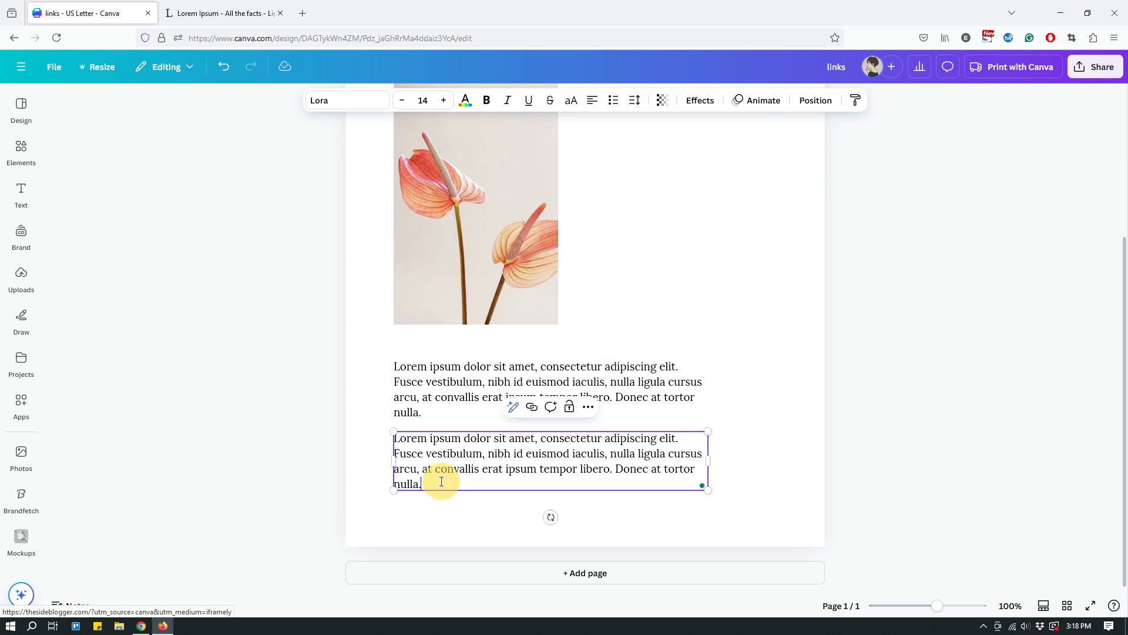
- Shorten the lower paragraph to the single sentence "Lorem ipsum dolor sit amet."
left_click_drag(442, 482, 540, 435)
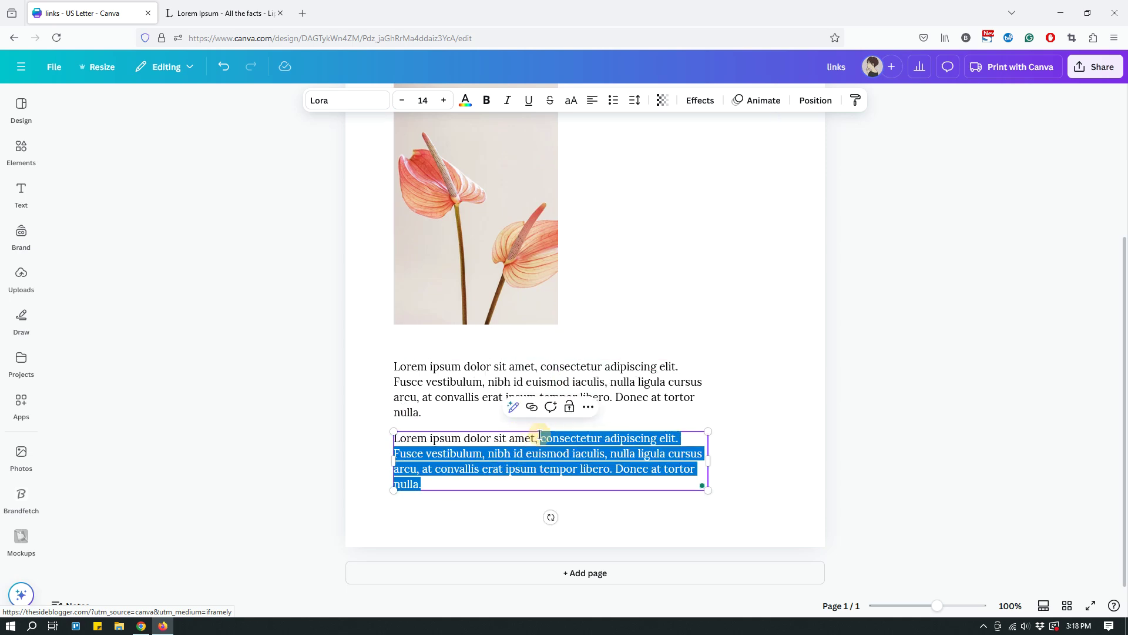
key("BackSpace")
type(".")
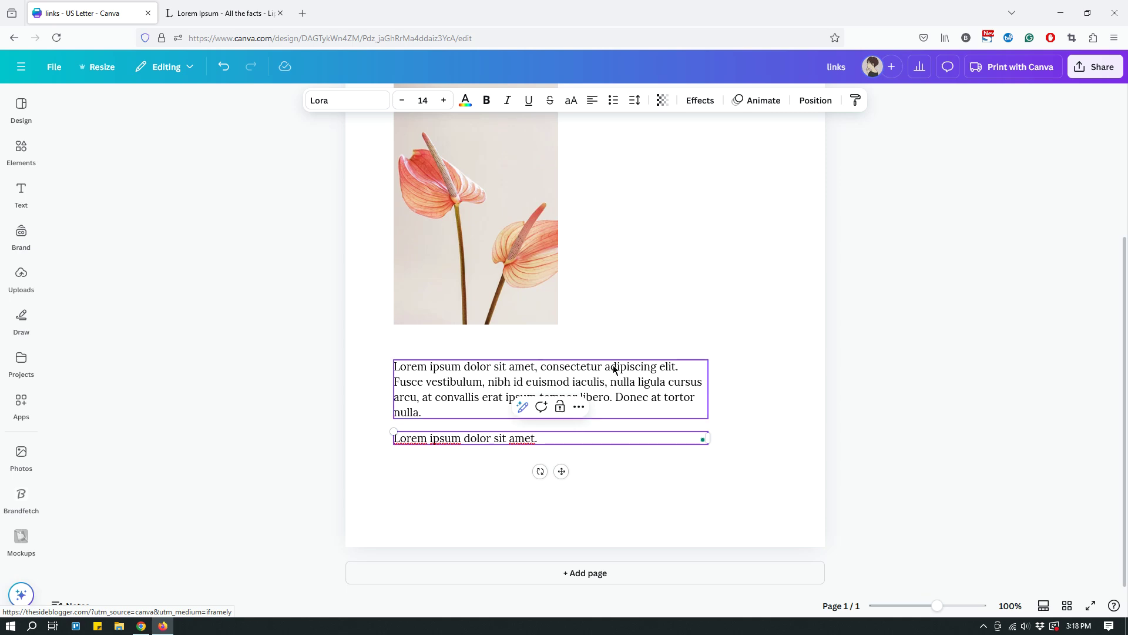
triple_click(492, 436)
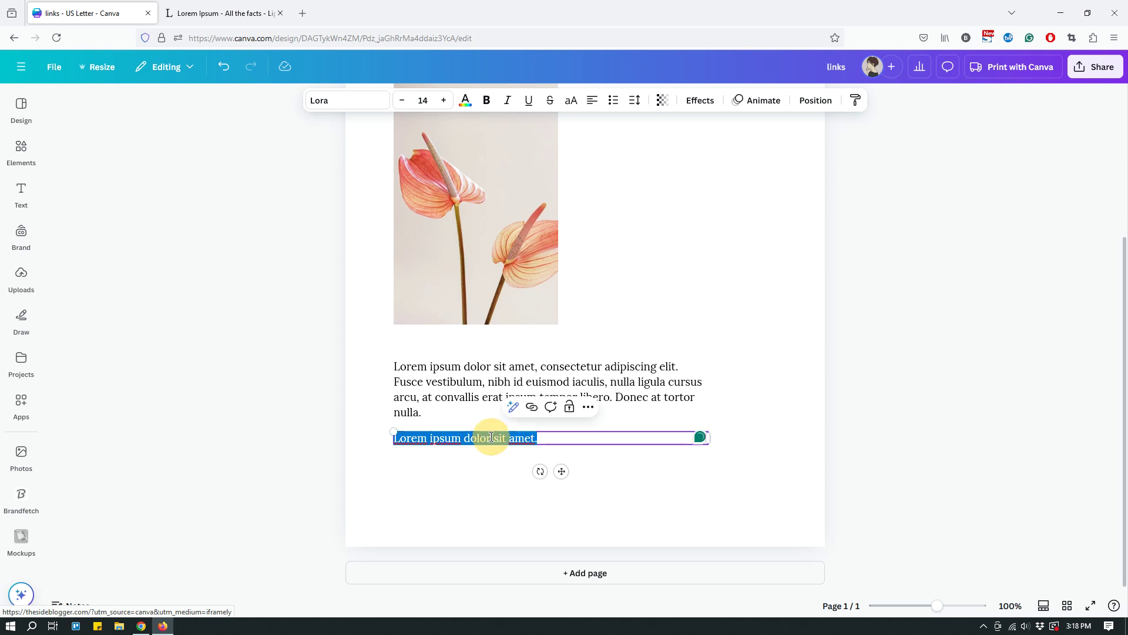
left_click(532, 406)
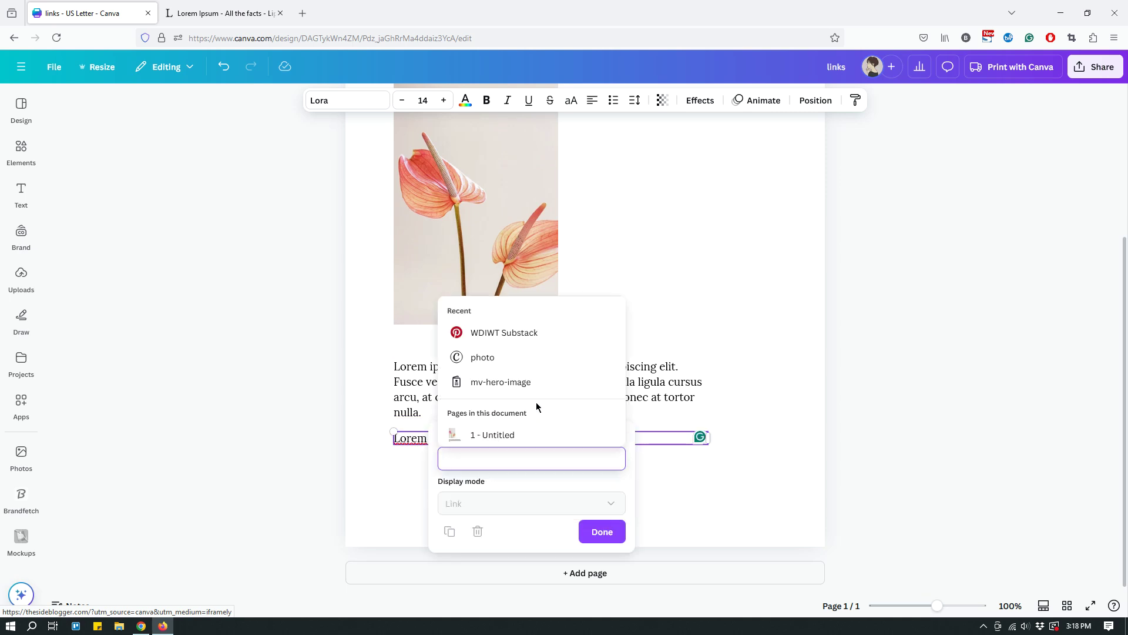
type("https://t")
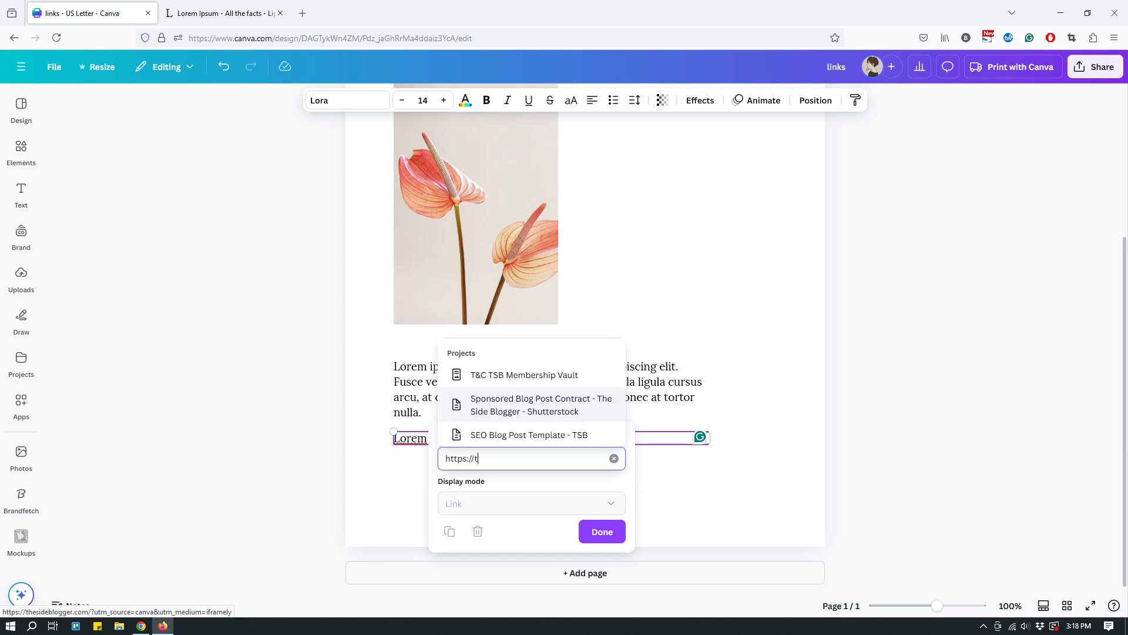
type("hesideblogger.com")
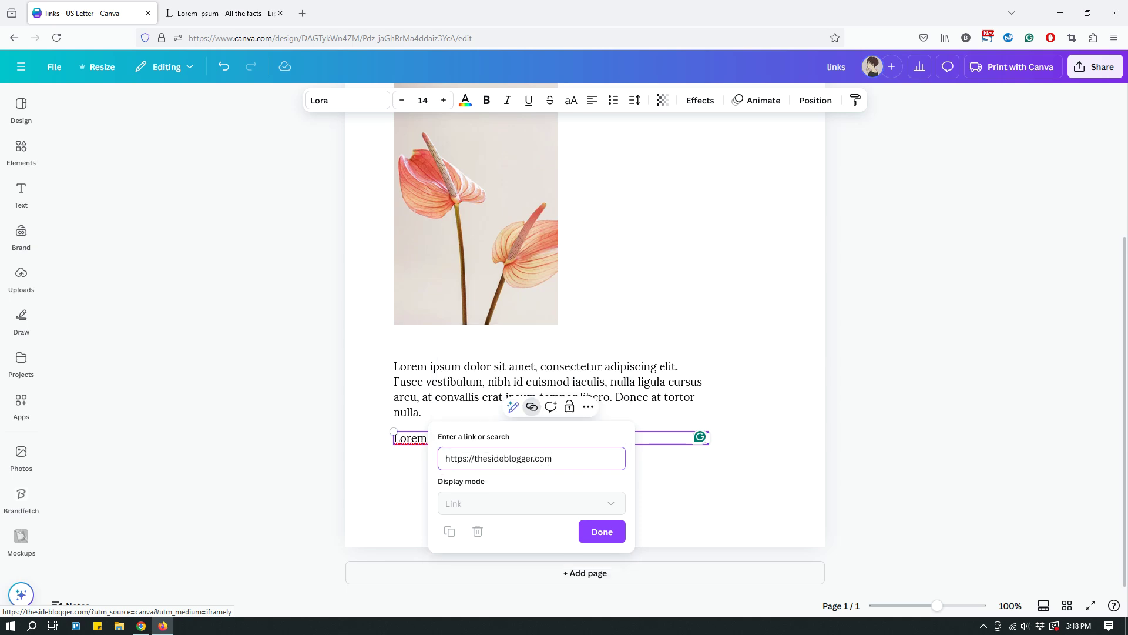
left_click(603, 535)
- Change the sentence link's display mode to Embed, apply it and deselect the text
left_click(503, 546)
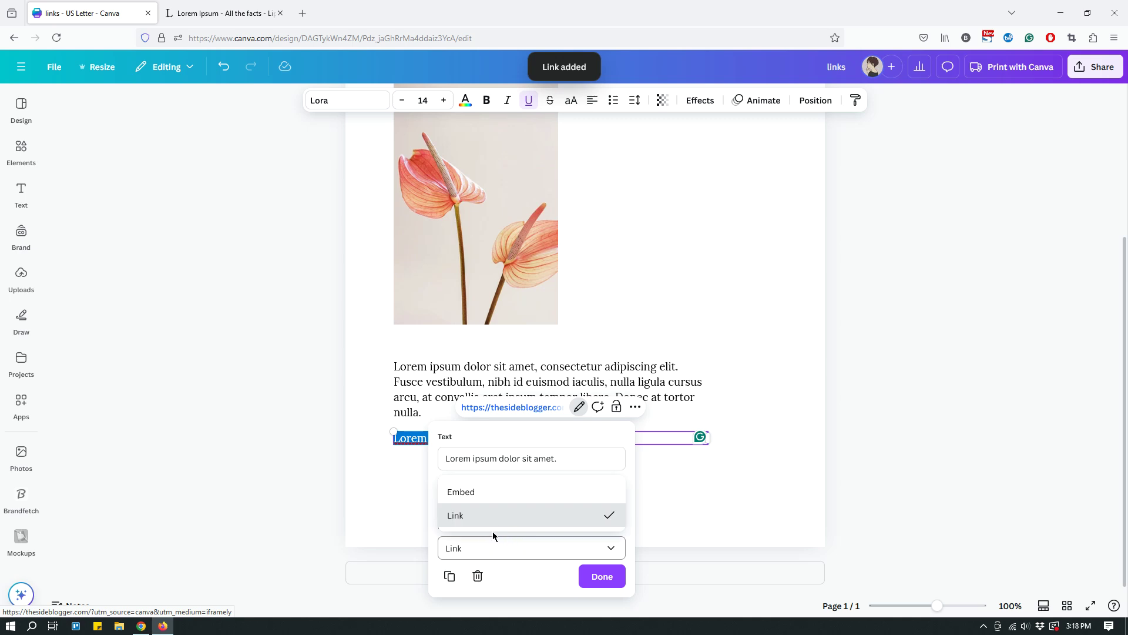
left_click(483, 494)
left_click(600, 576)
left_click(756, 460)
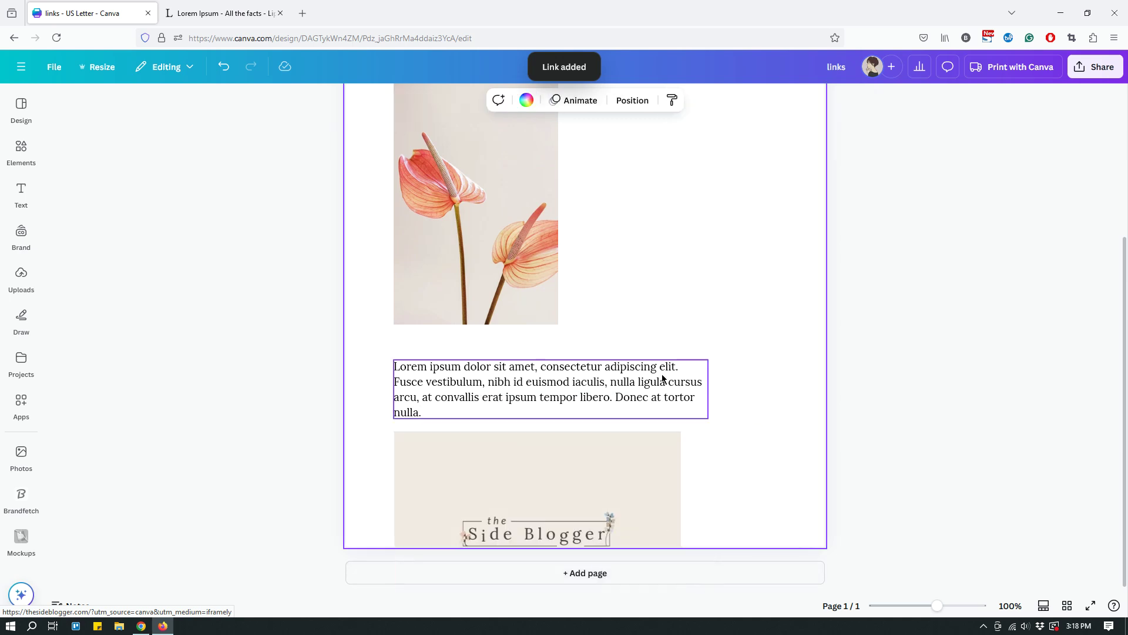
- Move the four-line paragraph beside the flower photo, aligned with its top edge, and narrow it to five lines within the page margin
left_click(576, 385)
scroll(653, 385, "up", 2)
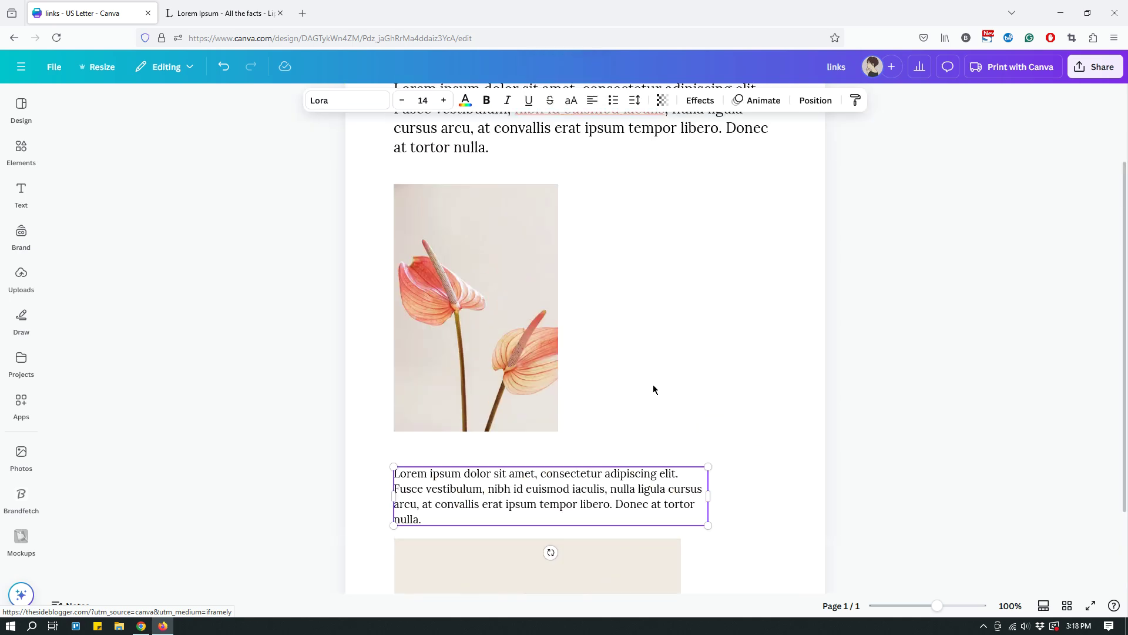
left_click_drag(482, 482, 656, 152)
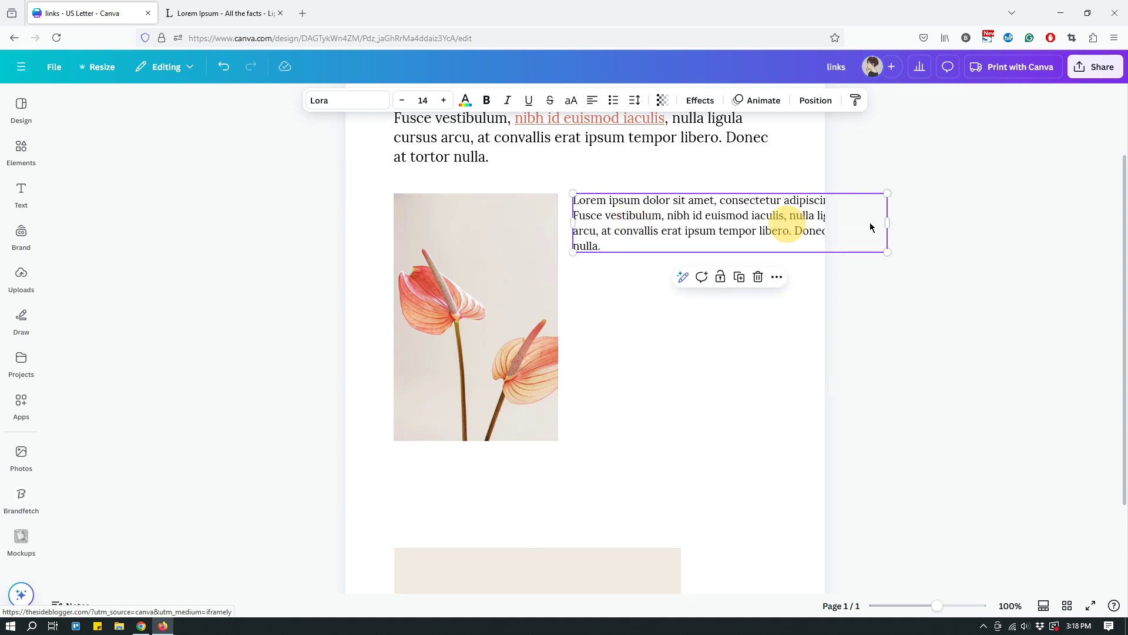
left_click_drag(814, 231, 789, 230)
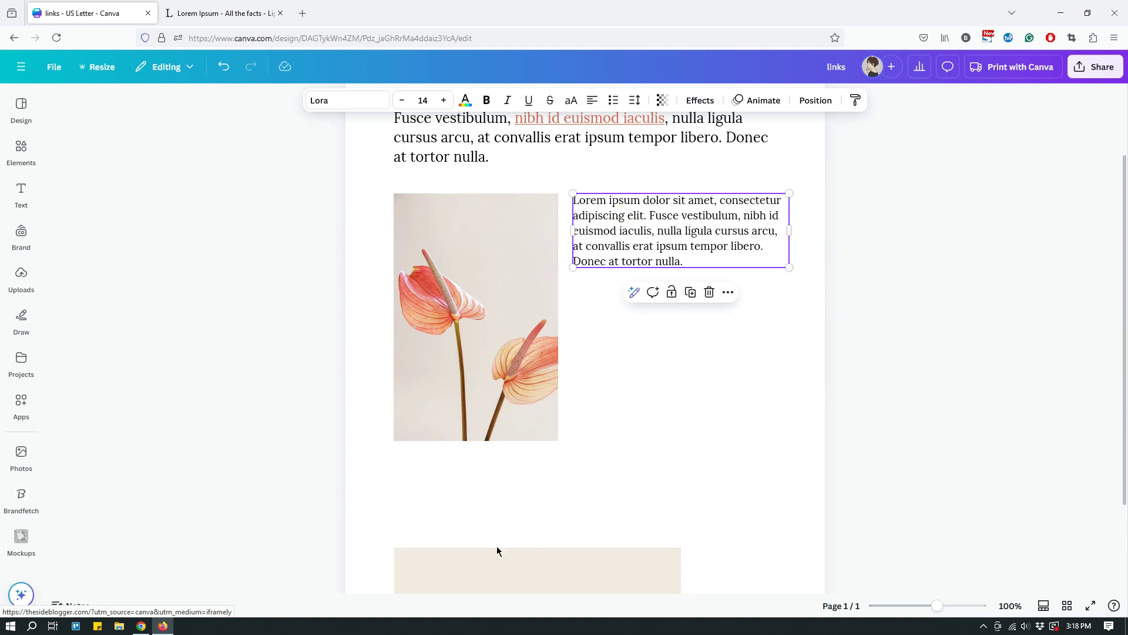
- Place the embedded website card directly beneath the paragraph beside the photo and shrink it to about the paragraph's width
left_click_drag(510, 554, 672, 305)
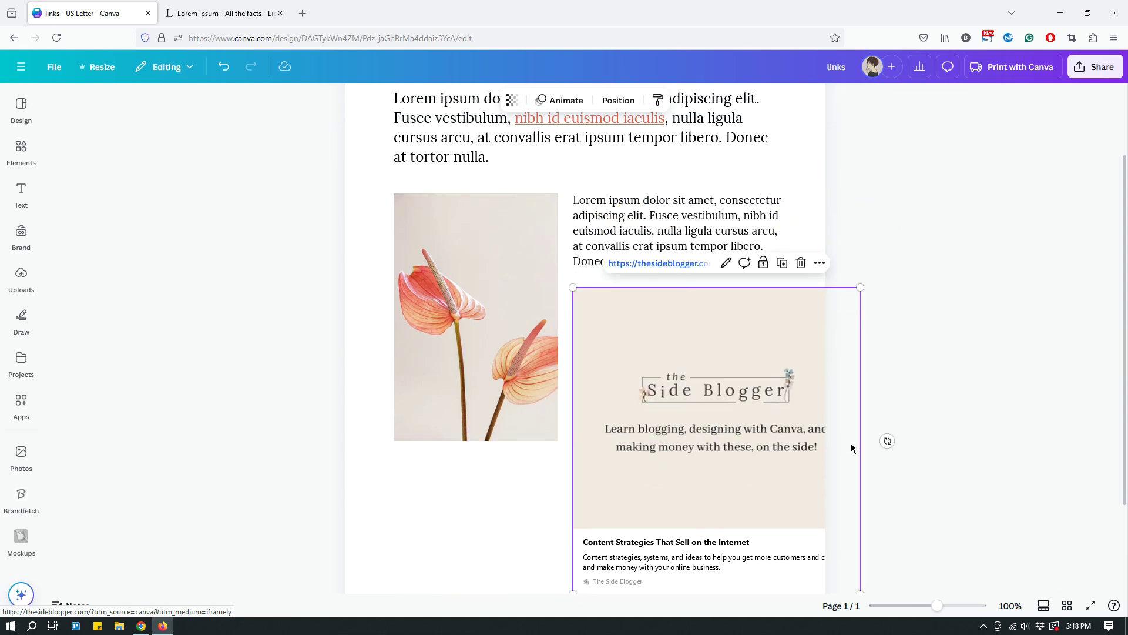
scroll(858, 470, "down", 2)
left_click(860, 477)
left_click_drag(846, 459, 798, 380)
left_click(879, 403)
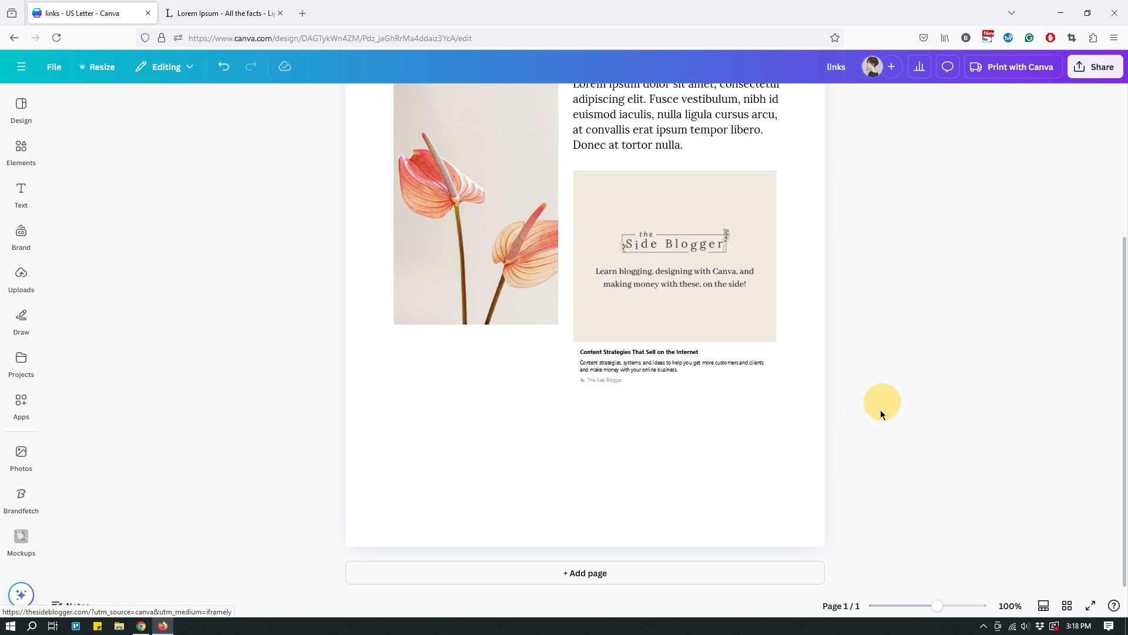
scroll(941, 453, "up", 2)
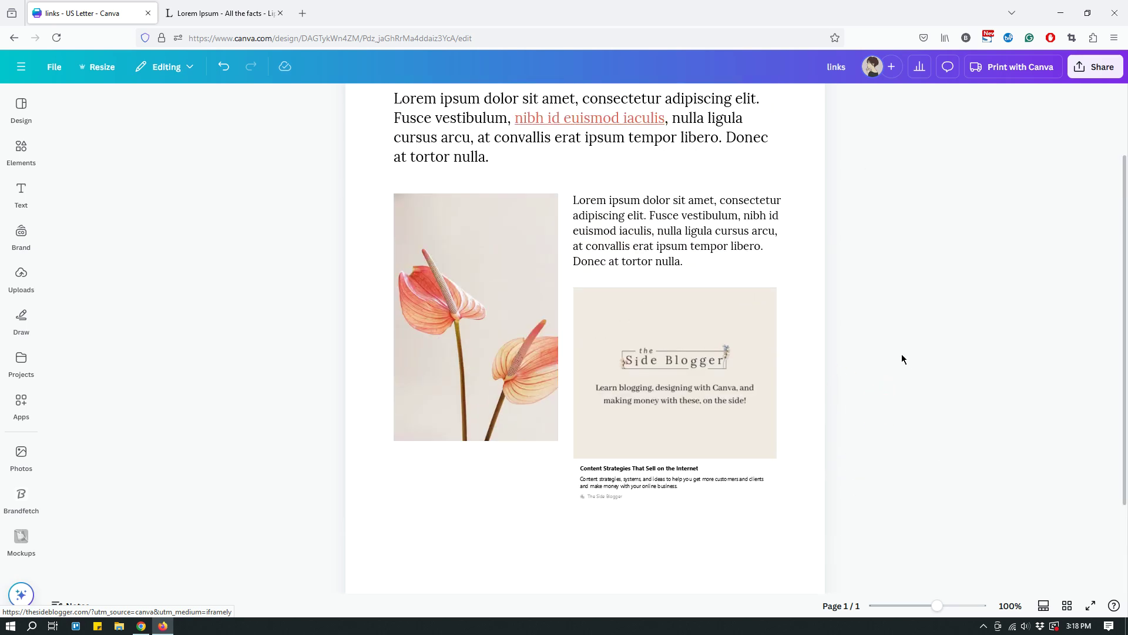
scroll(901, 356, "up", 1)
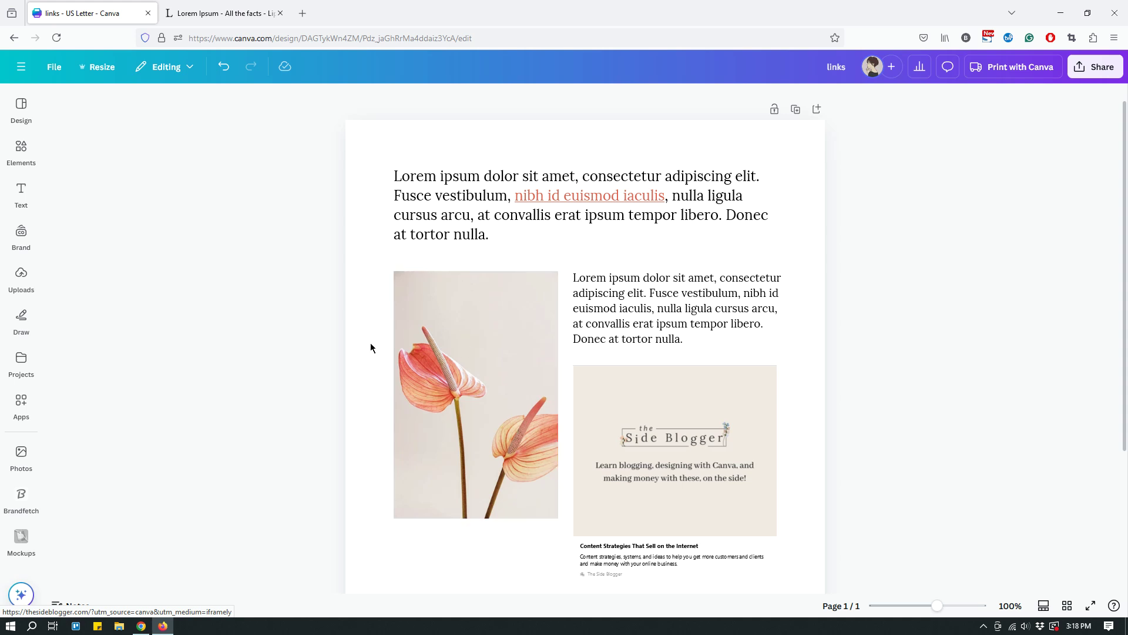
left_click(466, 316)
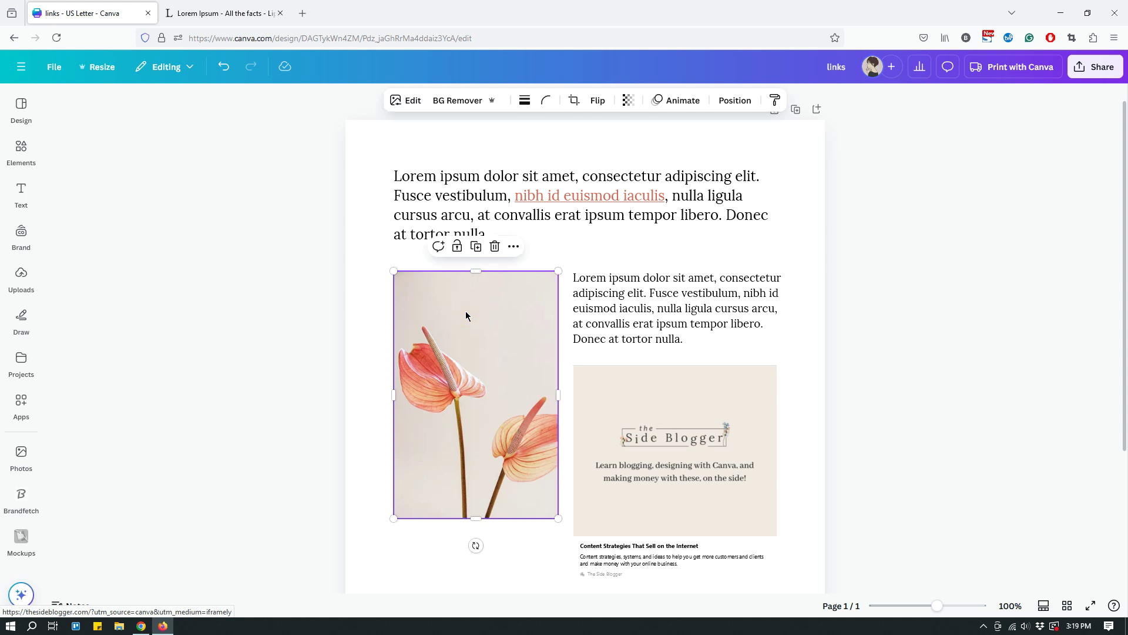
left_click(514, 247)
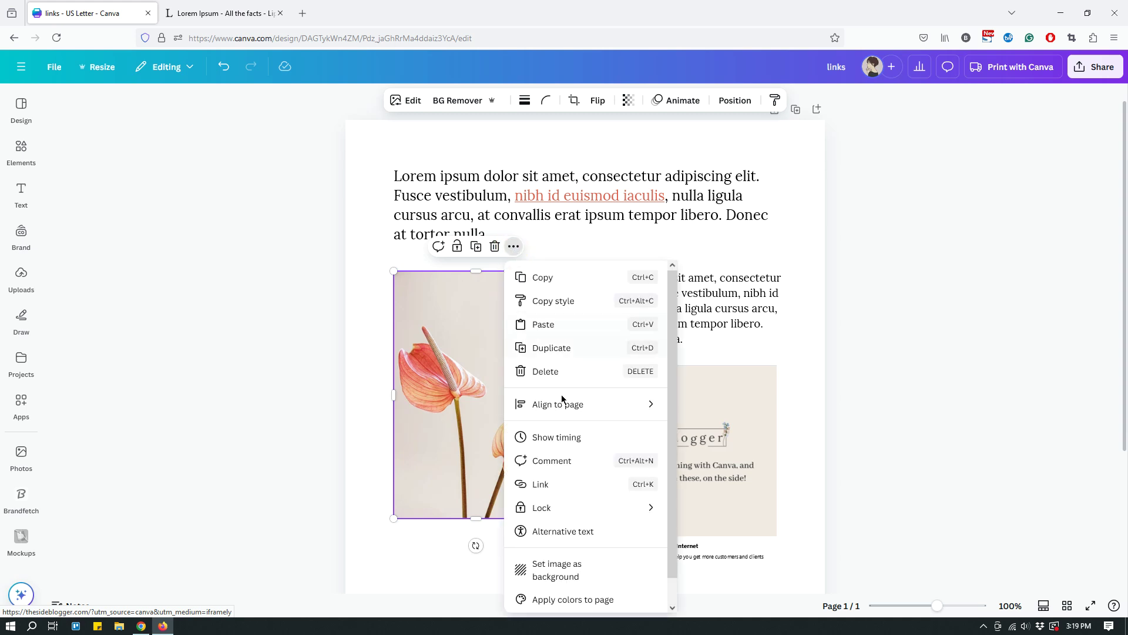
left_click(547, 488)
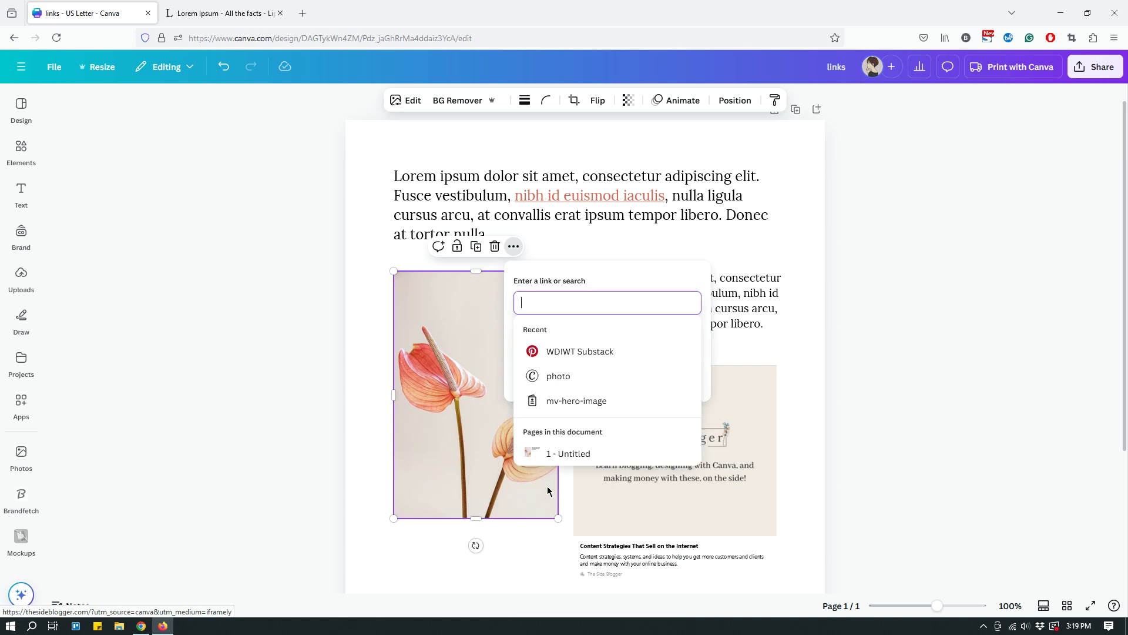
type("https://theside")
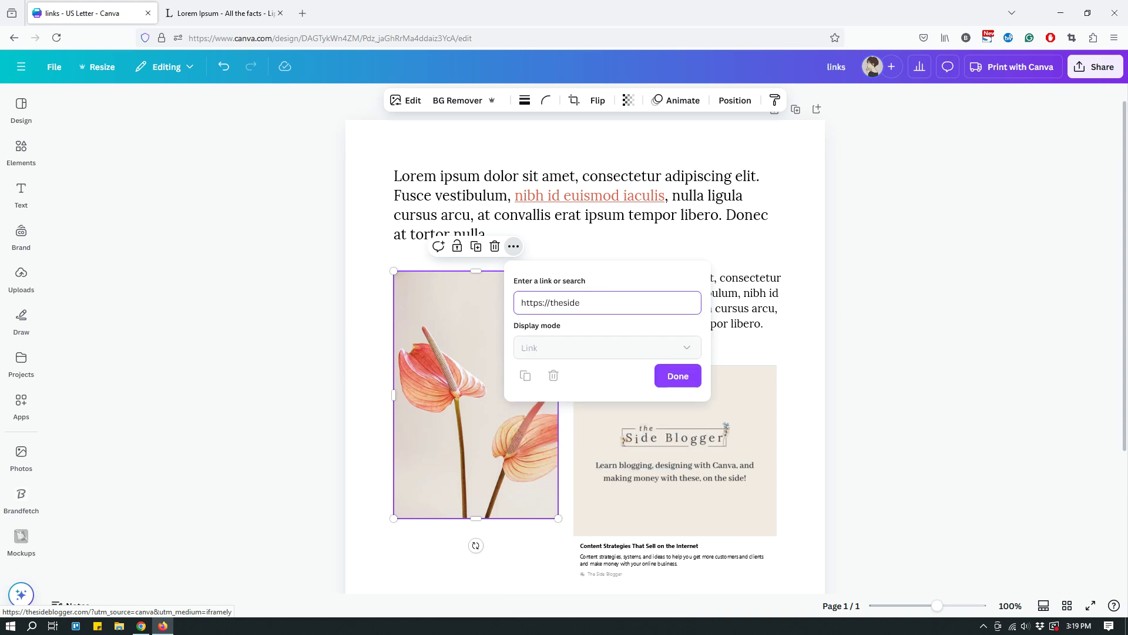
type("blogger.com")
left_click(678, 376)
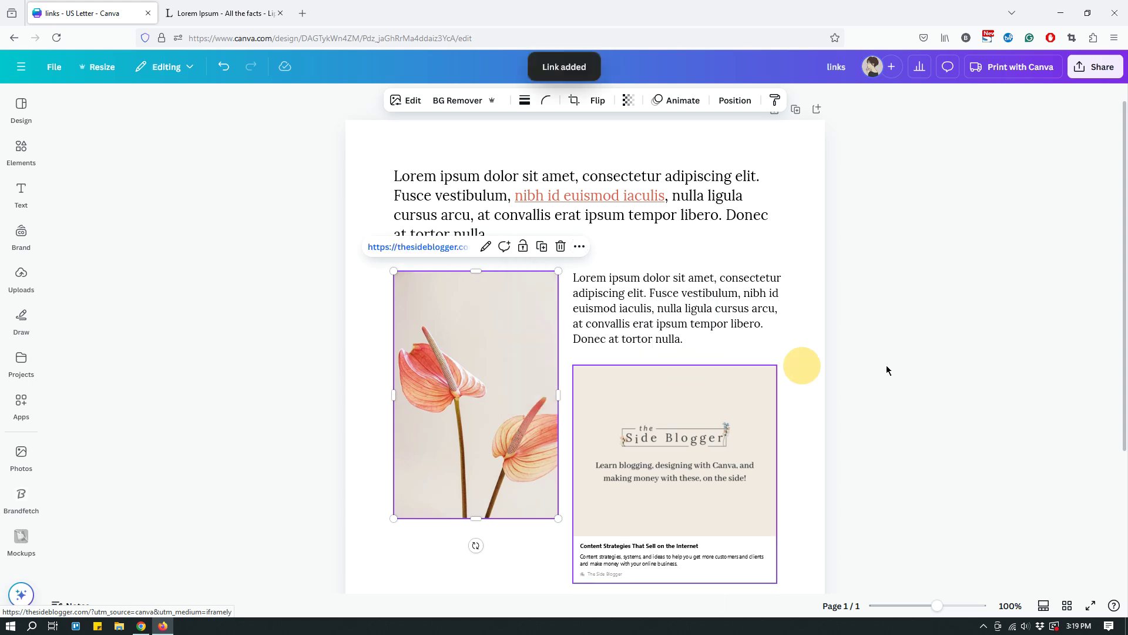
scroll(834, 399, "down", 2)
left_click(570, 524)
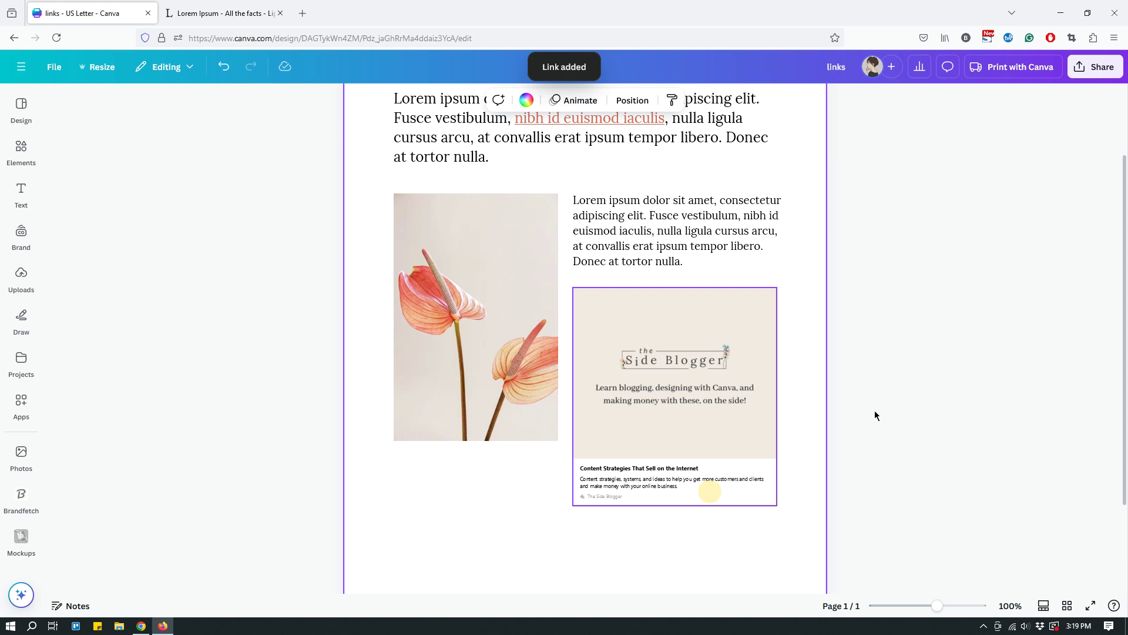
- Check the link attached to the flower photo and review the page layout from top to bottom
scroll(892, 401, "up", 2)
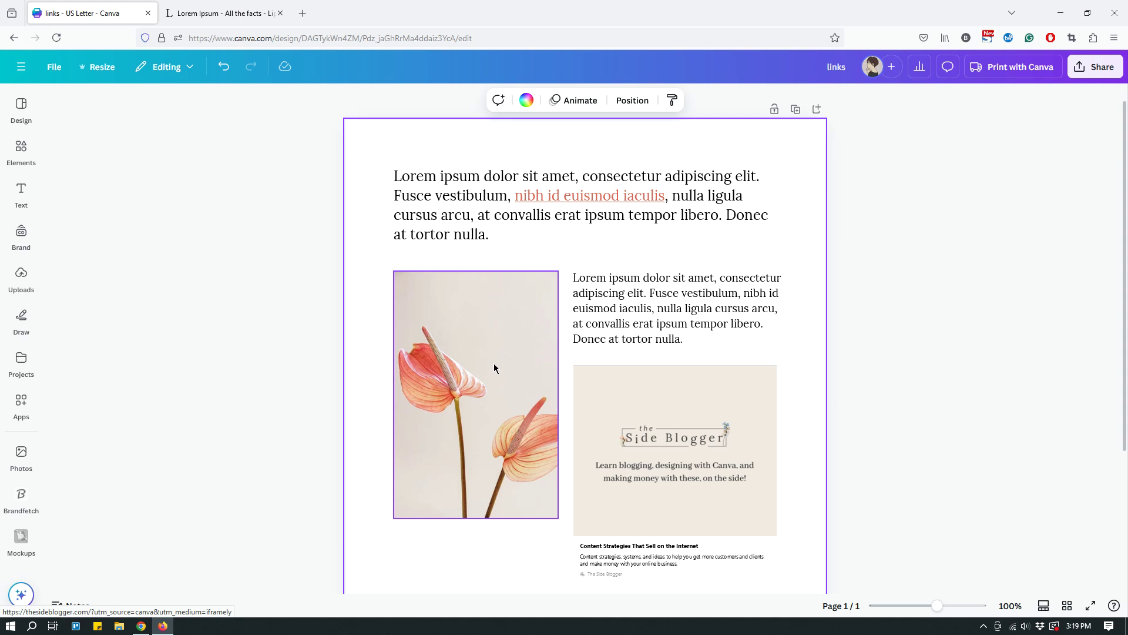
left_click(427, 513)
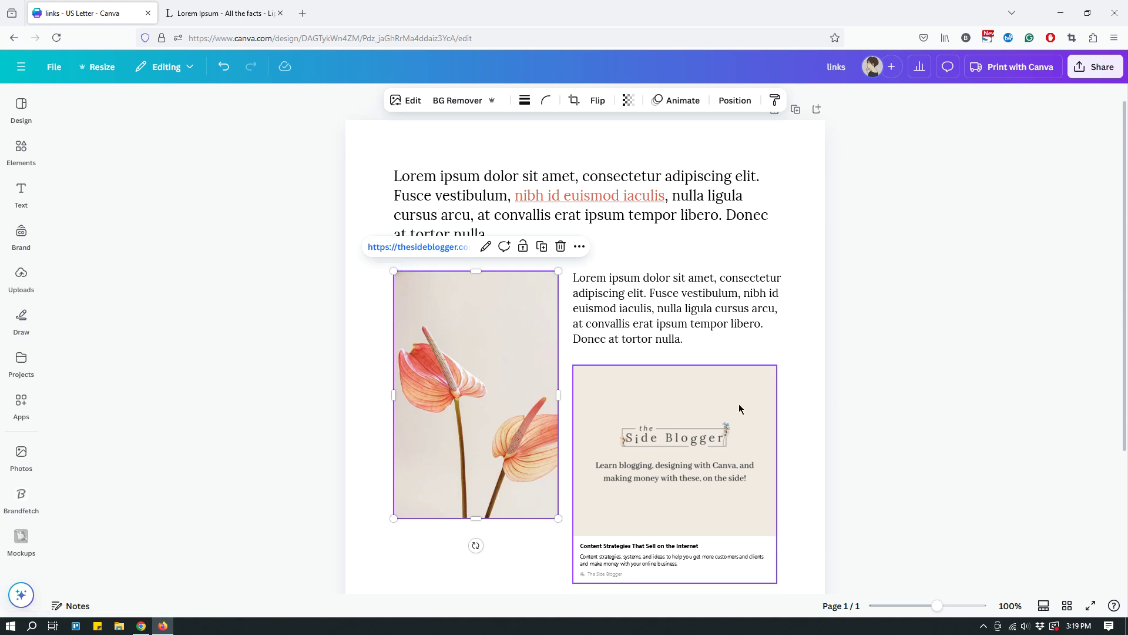
scroll(798, 329, "down", 1)
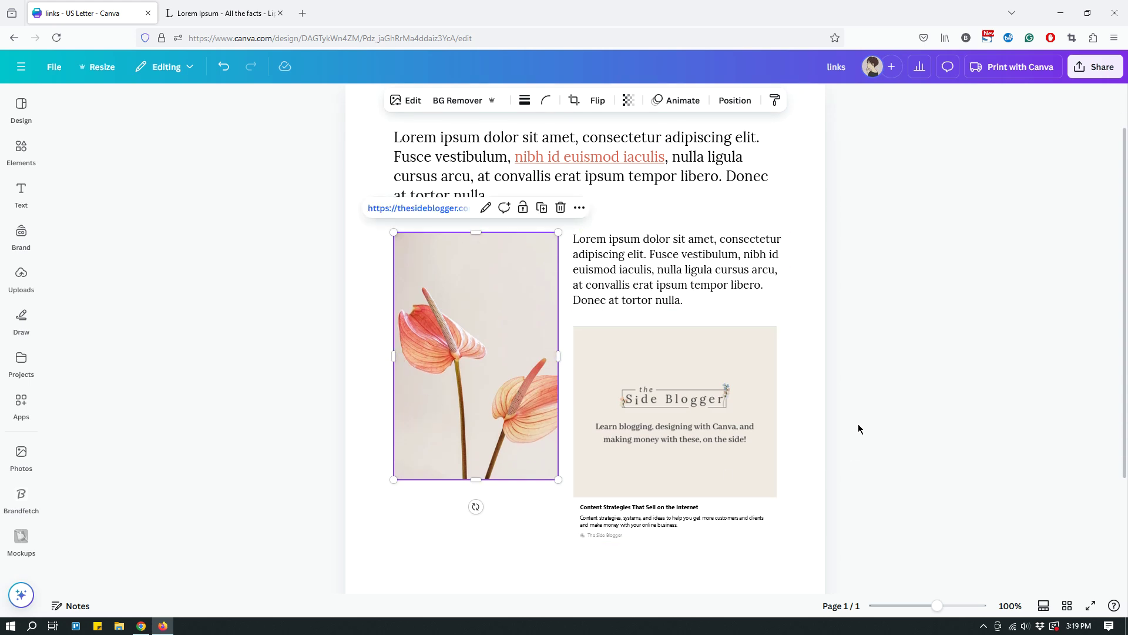
scroll(792, 397, "down", 3)
scroll(776, 421, "up", 3)
scroll(774, 423, "down", 3)
left_click(452, 498)
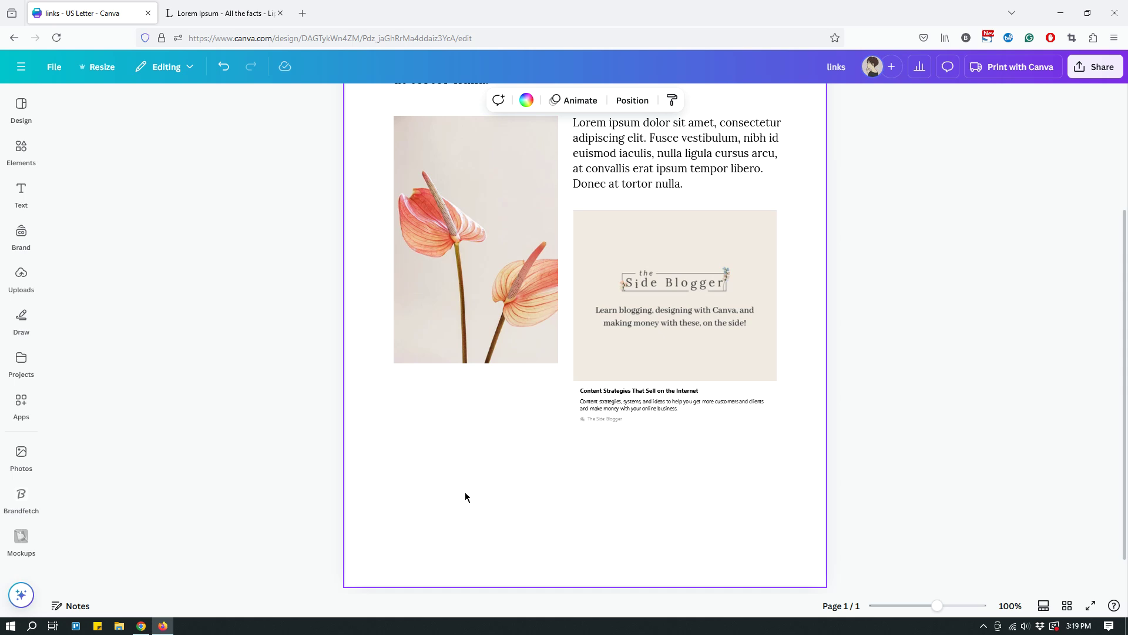
scroll(457, 493, "up", 3)
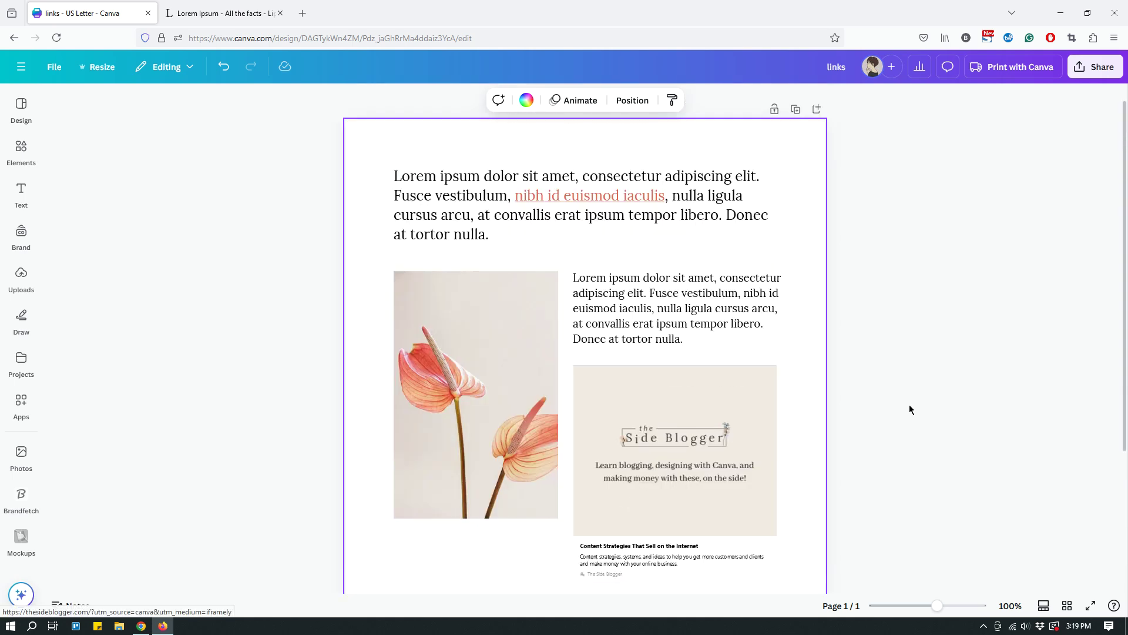
scroll(911, 408, "down", 3)
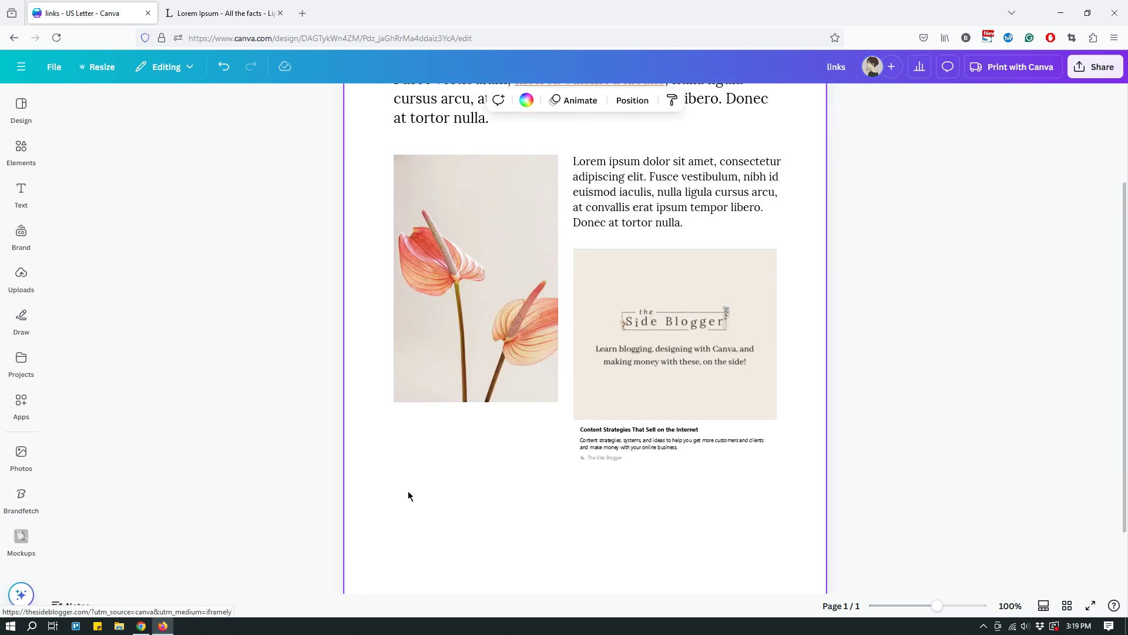
scroll(408, 495, "down", 2)
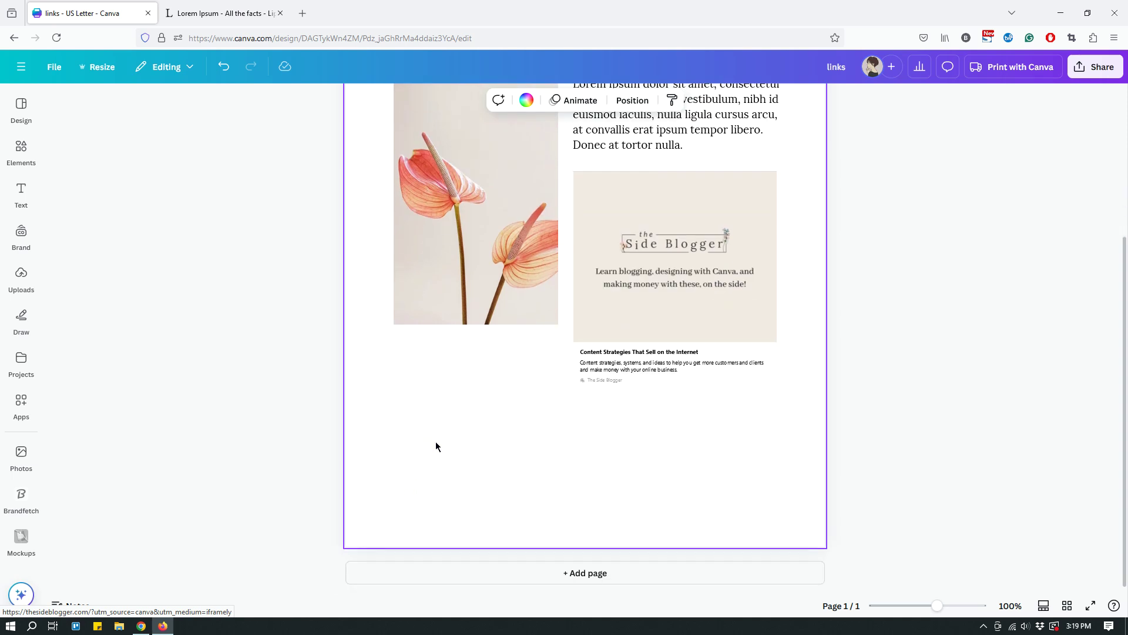
- Search the quick actions for "tabl" and insert a 2x2 table on the page
key("slash")
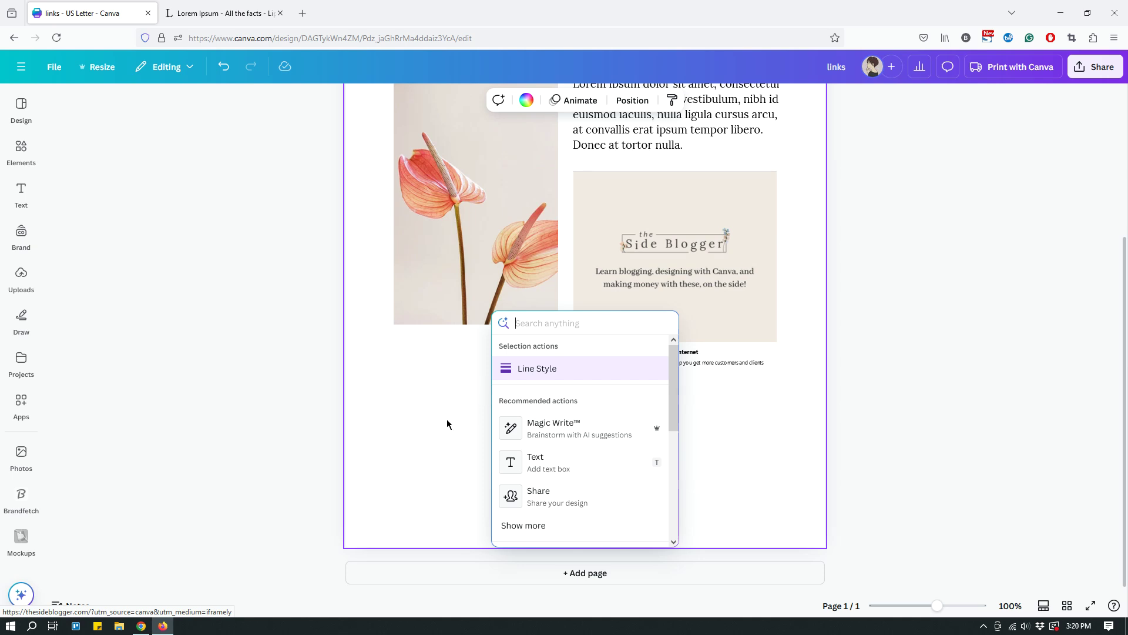
type("tabl")
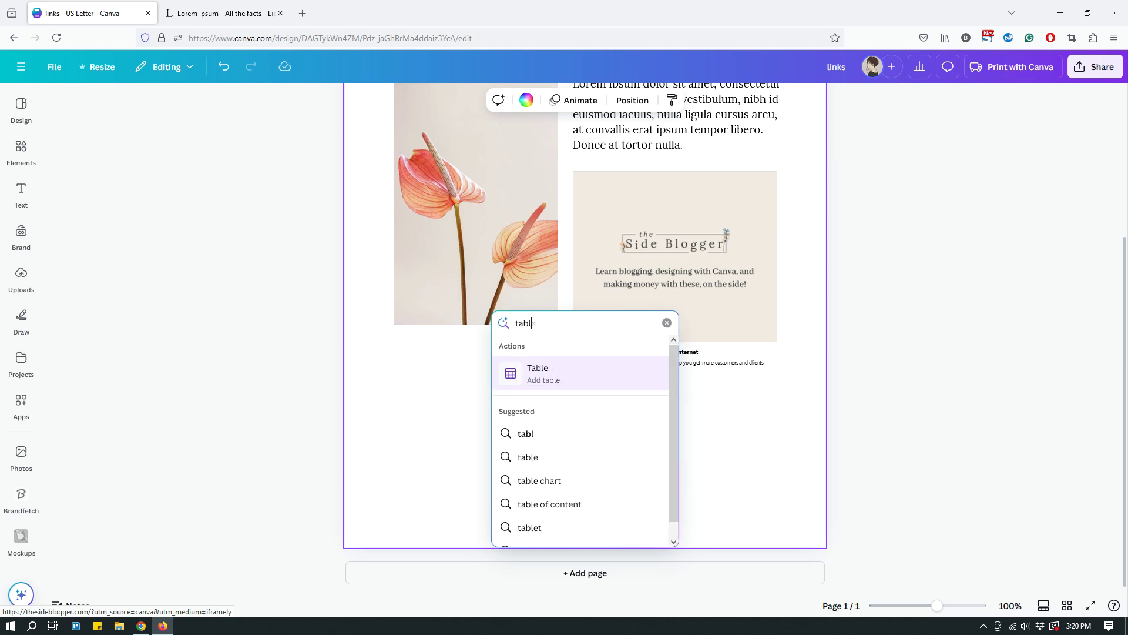
left_click(553, 378)
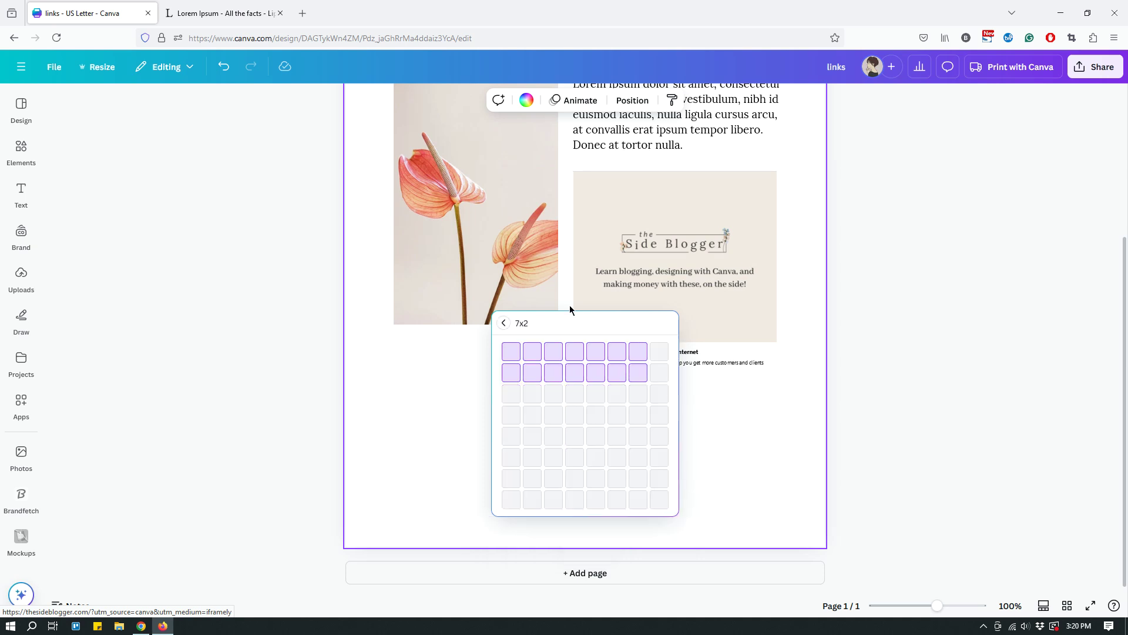
left_click(533, 379)
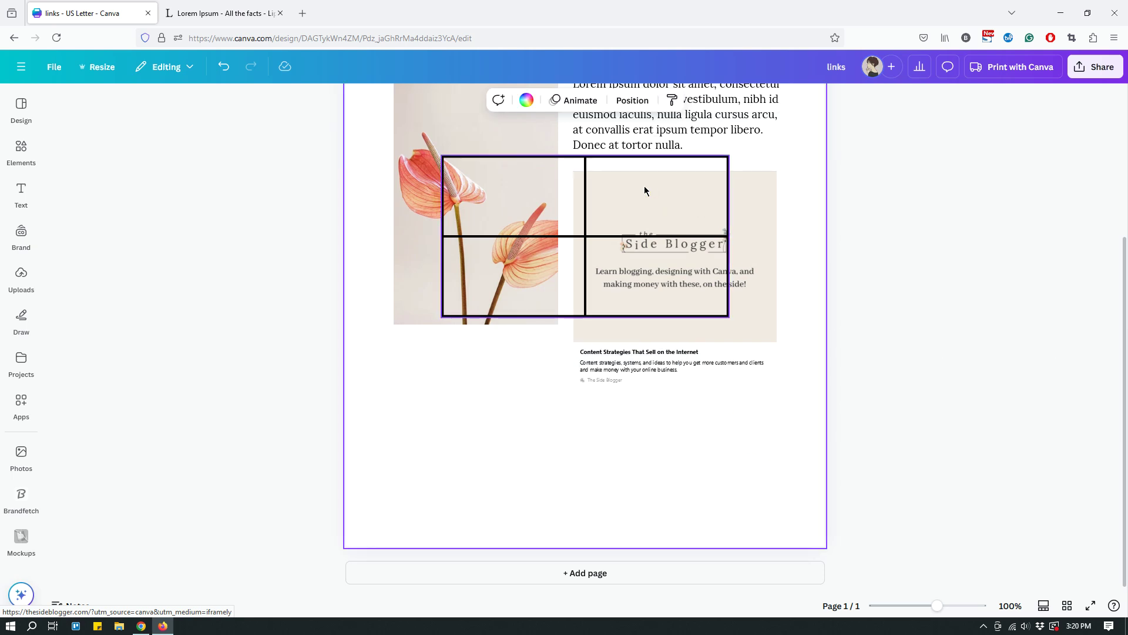
- Move the table below the flower photo, shrink it to the photo's width and deselect it
left_click_drag(608, 162, 558, 361)
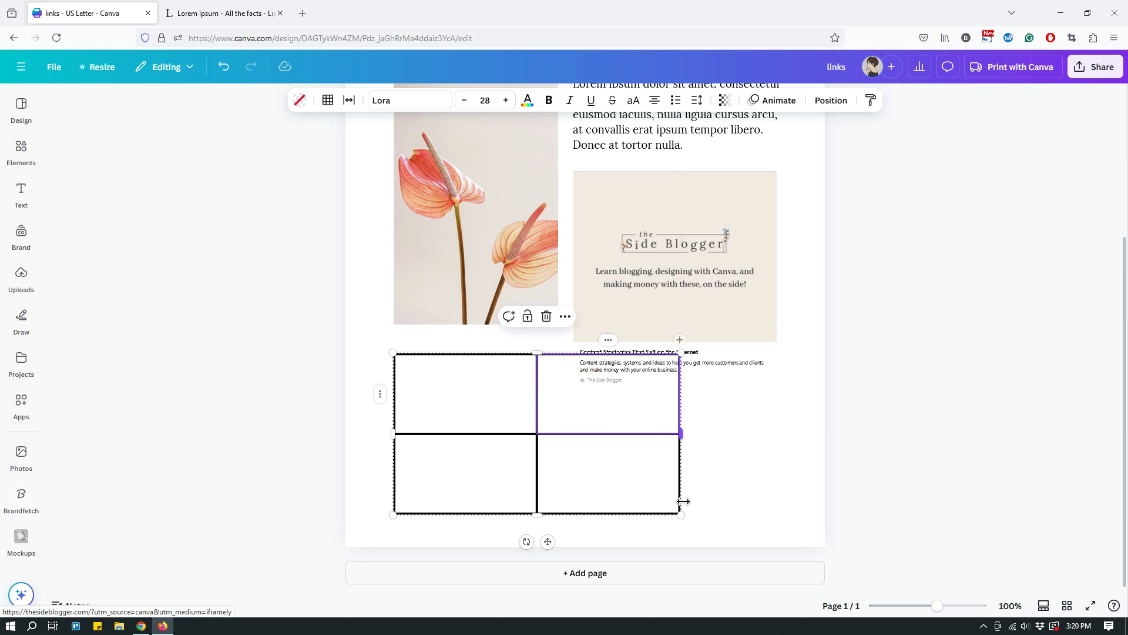
left_click_drag(680, 513, 558, 462)
mouse_move(476, 459)
left_mouse_down()
mouse_move(479, 435)
mouse_move(477, 483)
mouse_move(478, 465)
left_mouse_up()
left_click(665, 474)
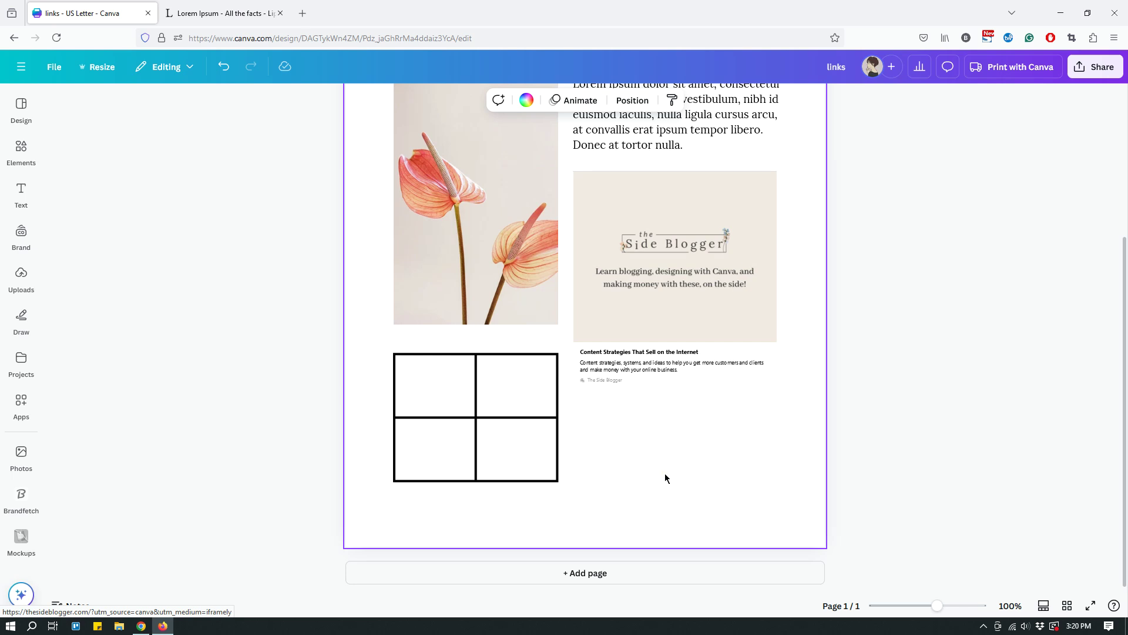
- Enter "Text" in the table's top-left cell
double_click(433, 386)
type("Text")
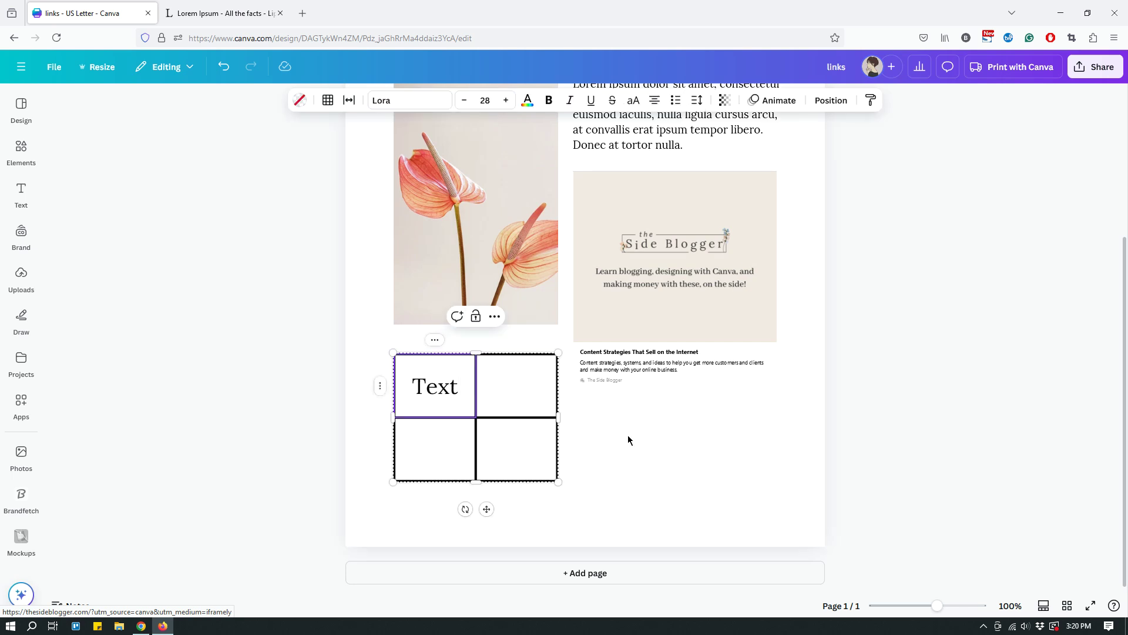
left_click(628, 436)
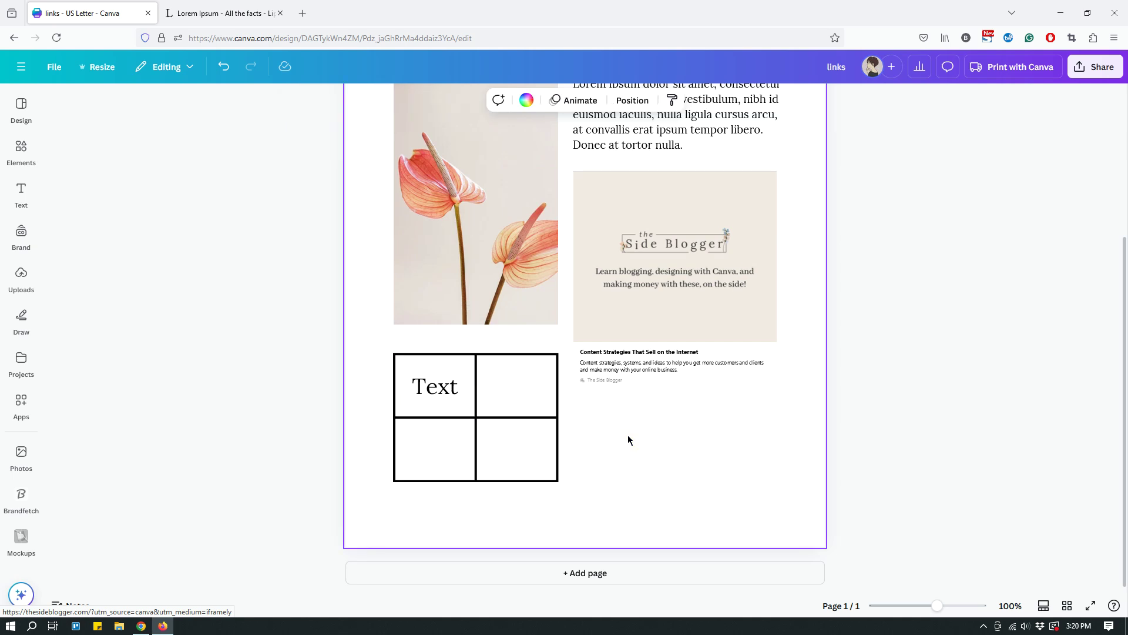
left_click(431, 388)
double_click(431, 388)
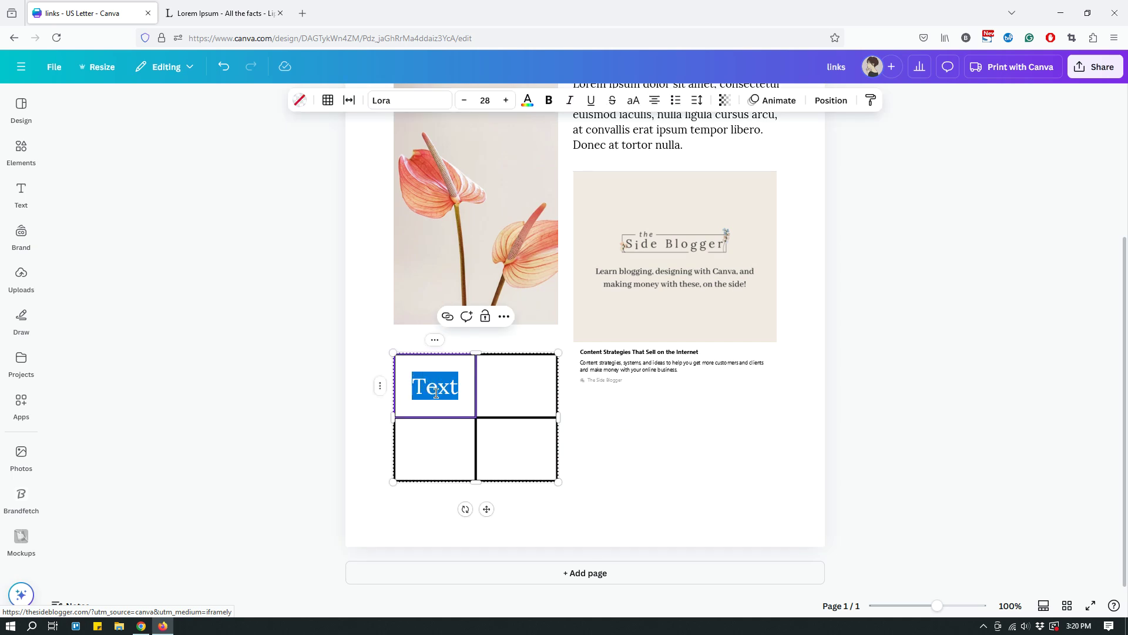
left_click(662, 461)
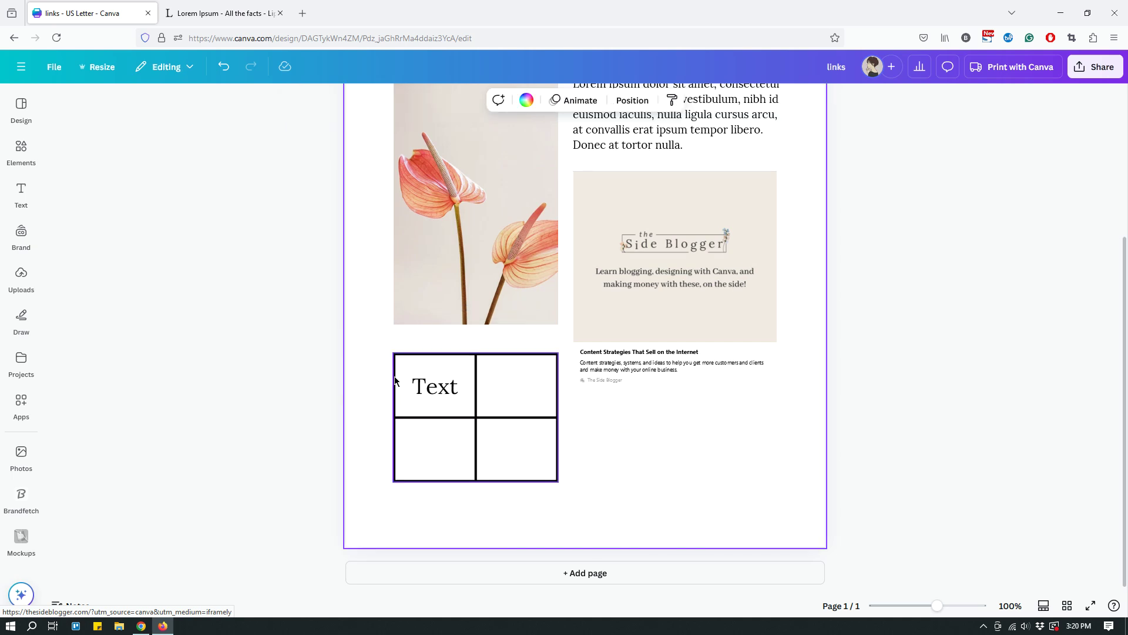
left_click(427, 386)
double_click(428, 385)
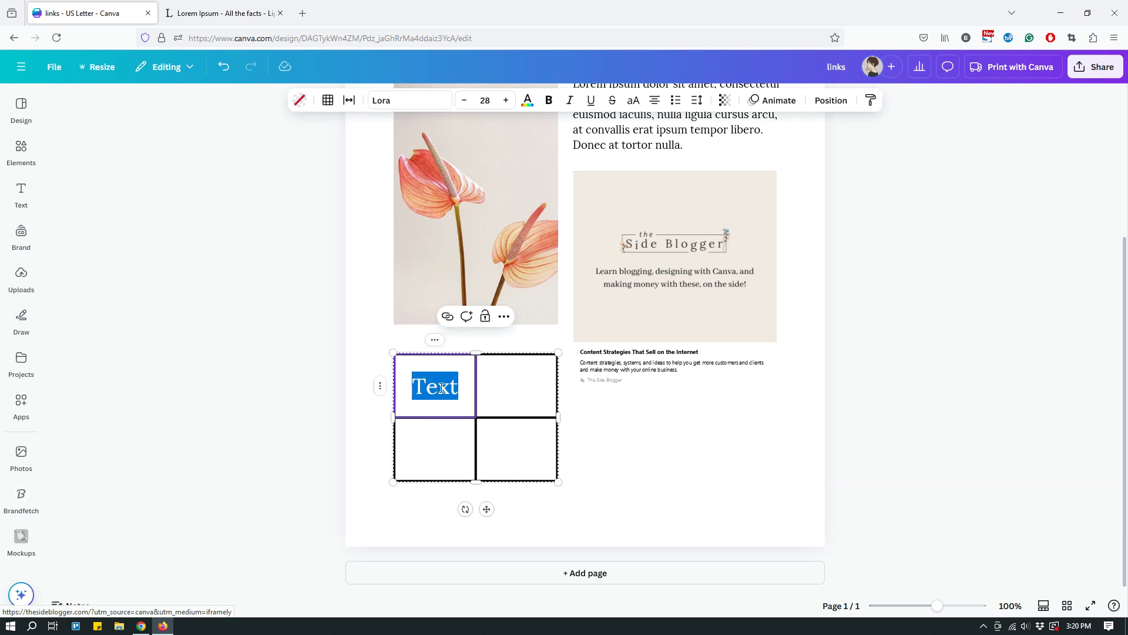
left_click(447, 316)
type("https://thesideblo")
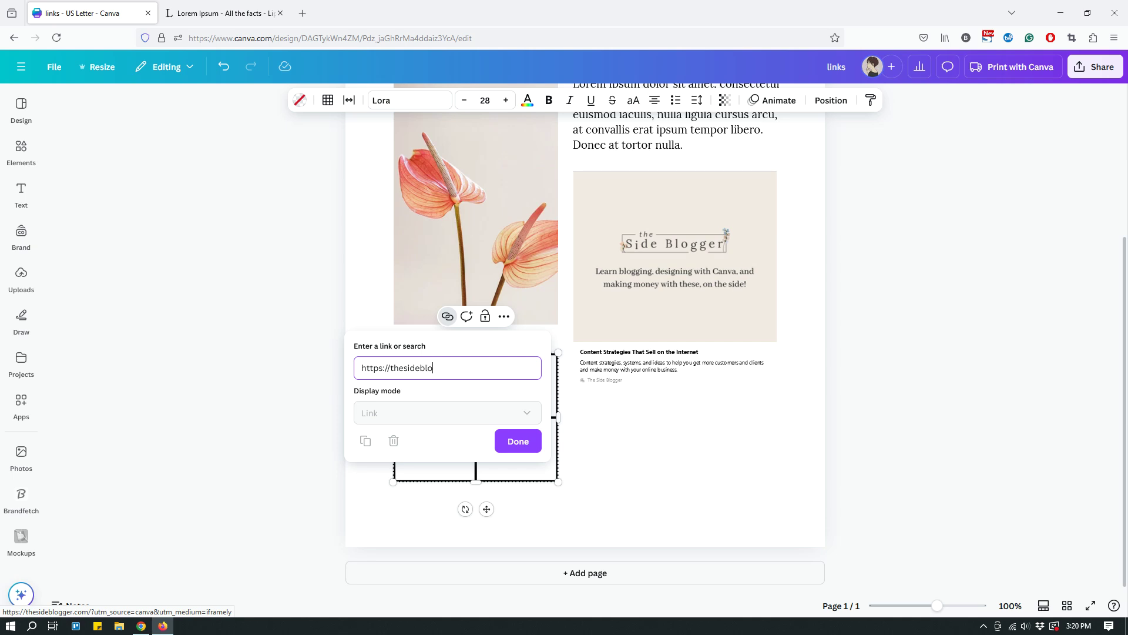
type("gger.co")
left_click(510, 438)
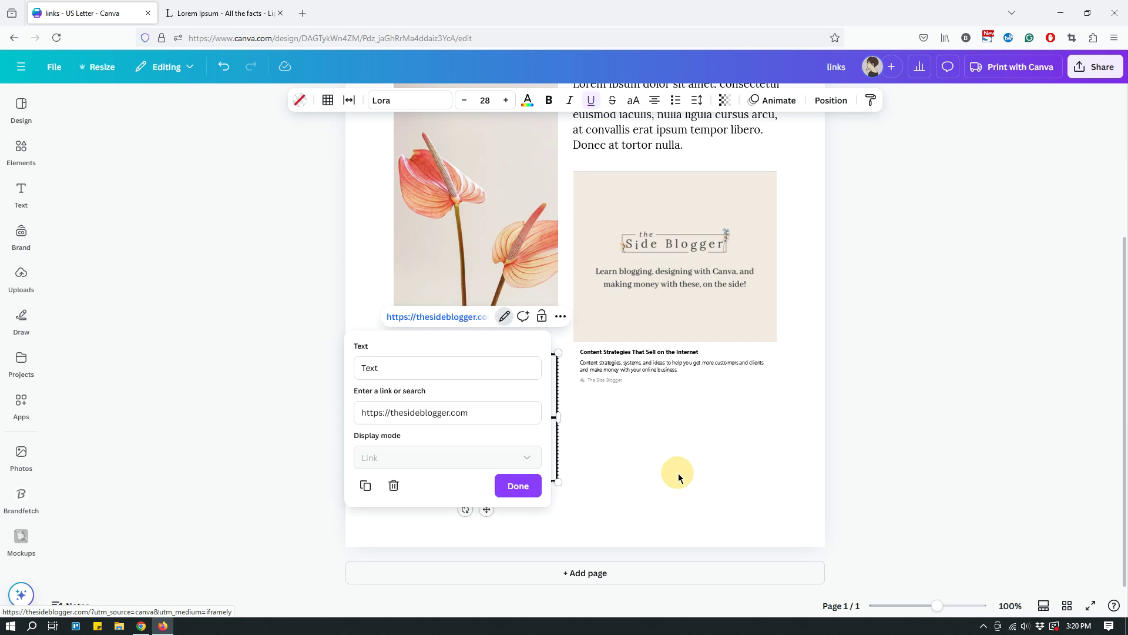
left_click(517, 485)
left_click(713, 491)
- Look over the lower part of the page, then browse the graphics library and its sticker categories
scroll(752, 477, "up", 4)
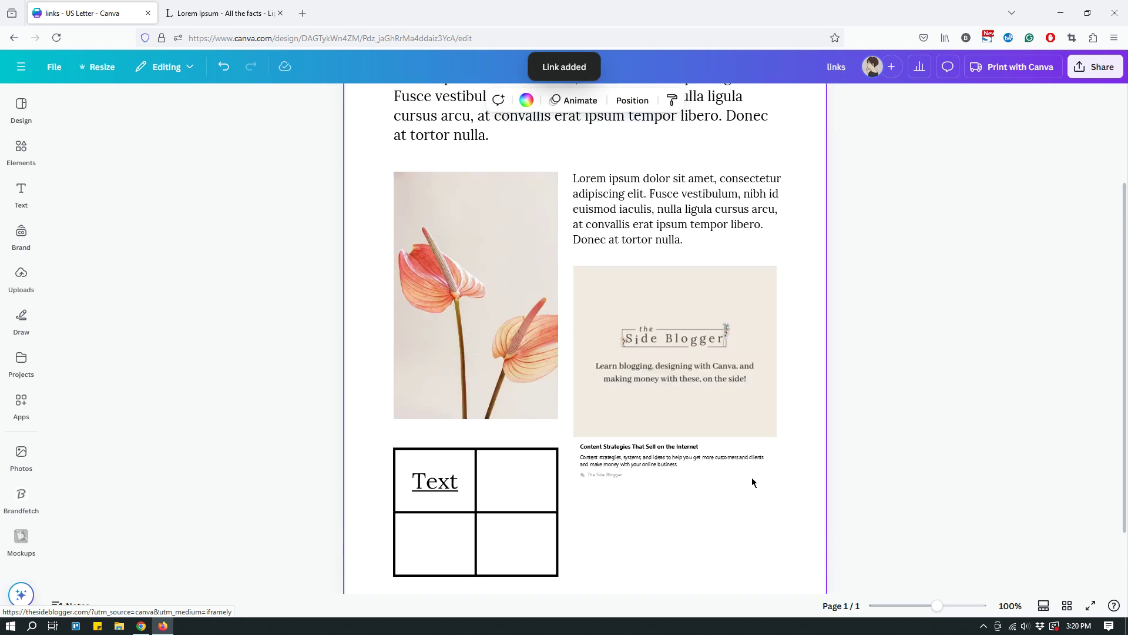
scroll(791, 474, "down", 3)
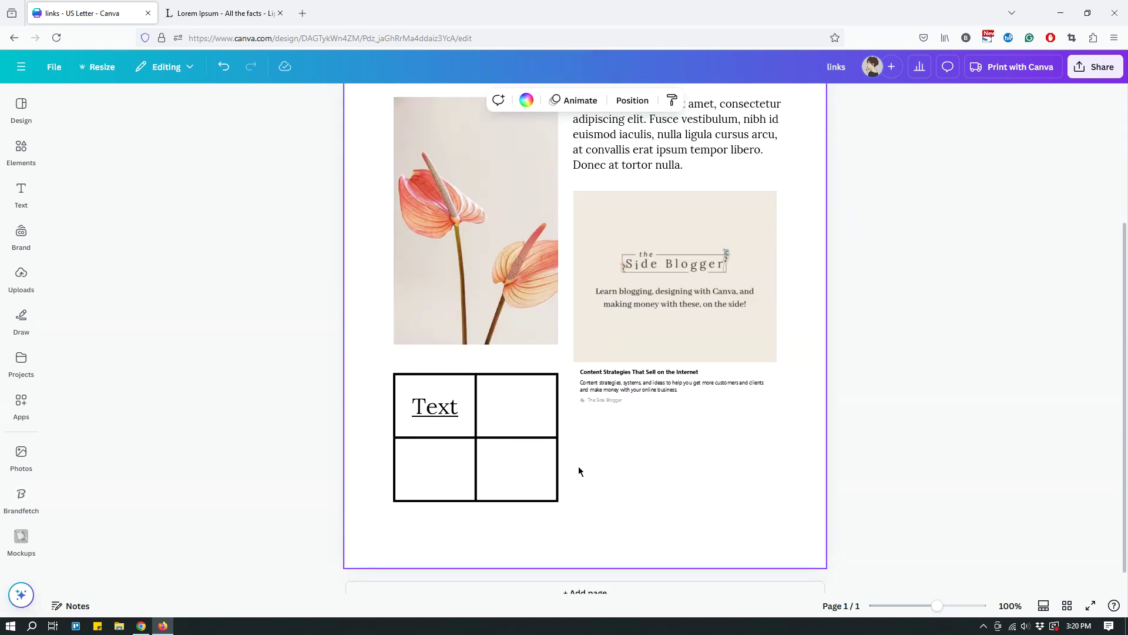
scroll(681, 478, "up", 1)
scroll(681, 477, "down", 2)
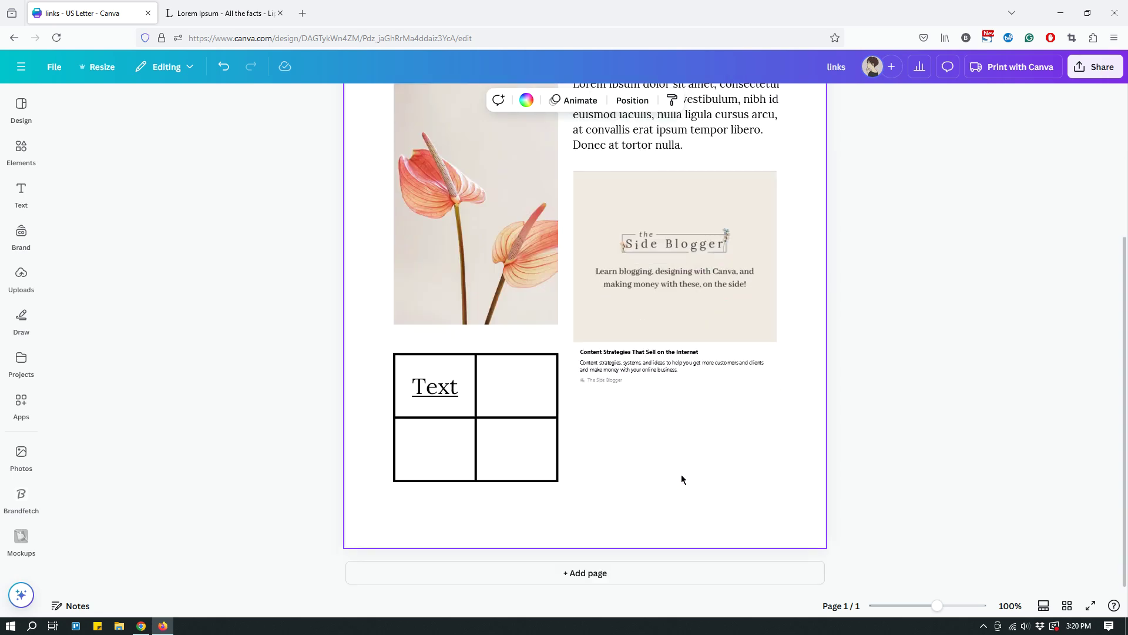
left_click(21, 152)
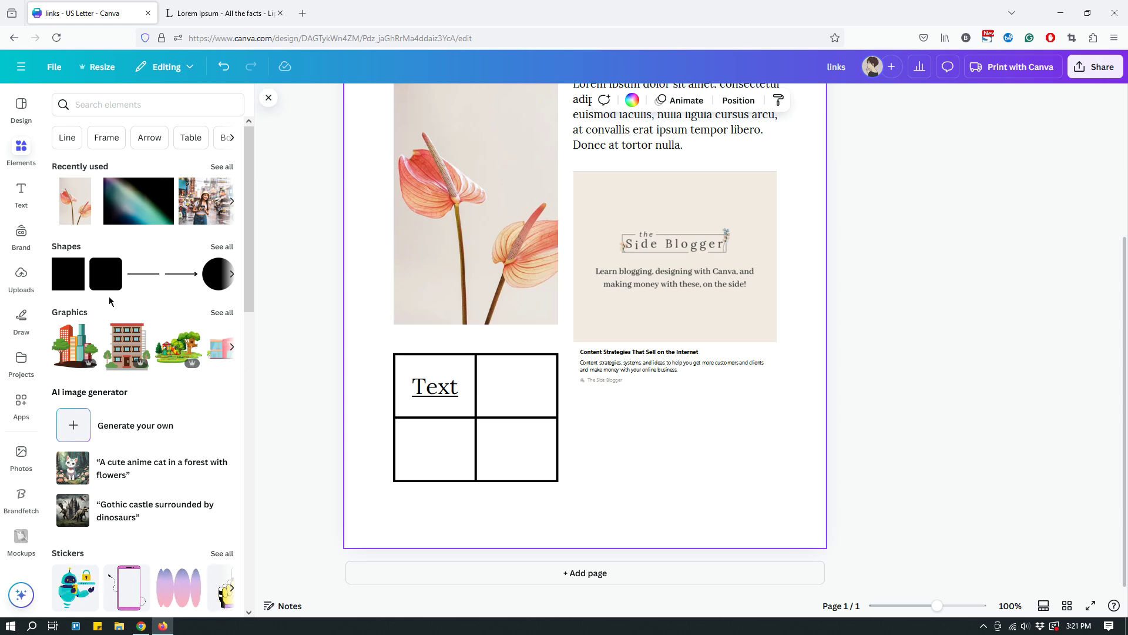
left_click(222, 312)
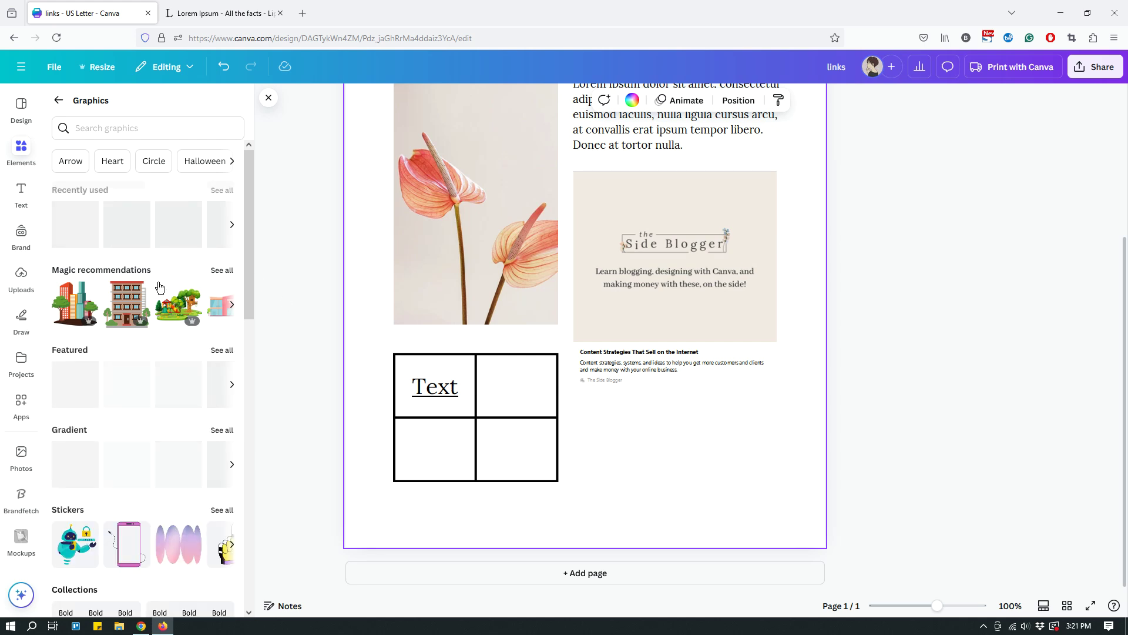
scroll(159, 294, "down", 4)
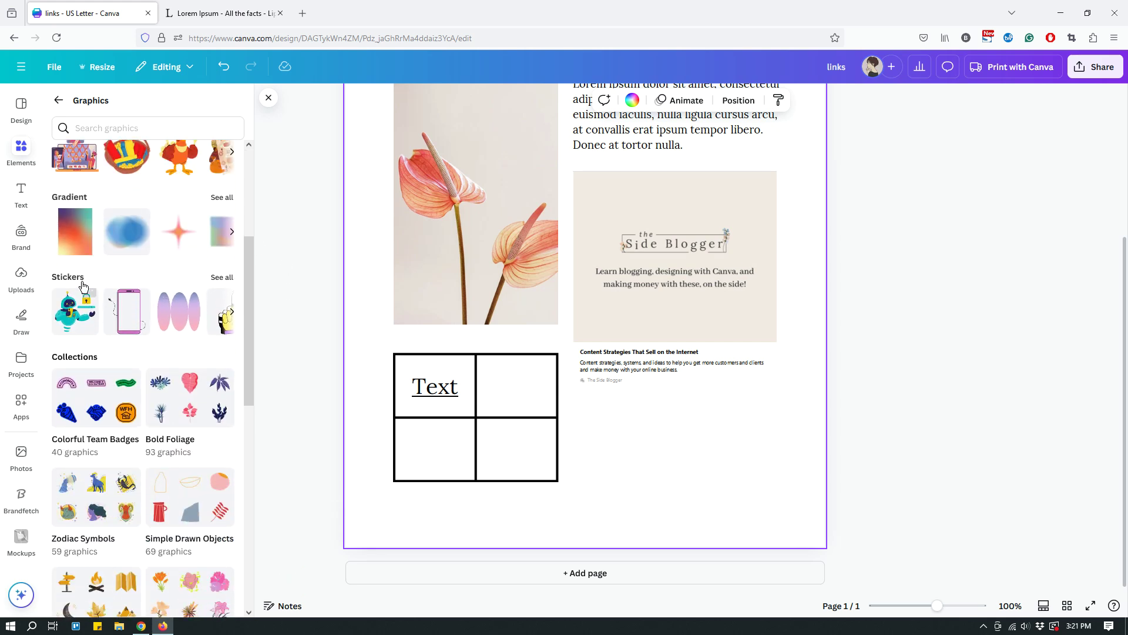
left_click(222, 280)
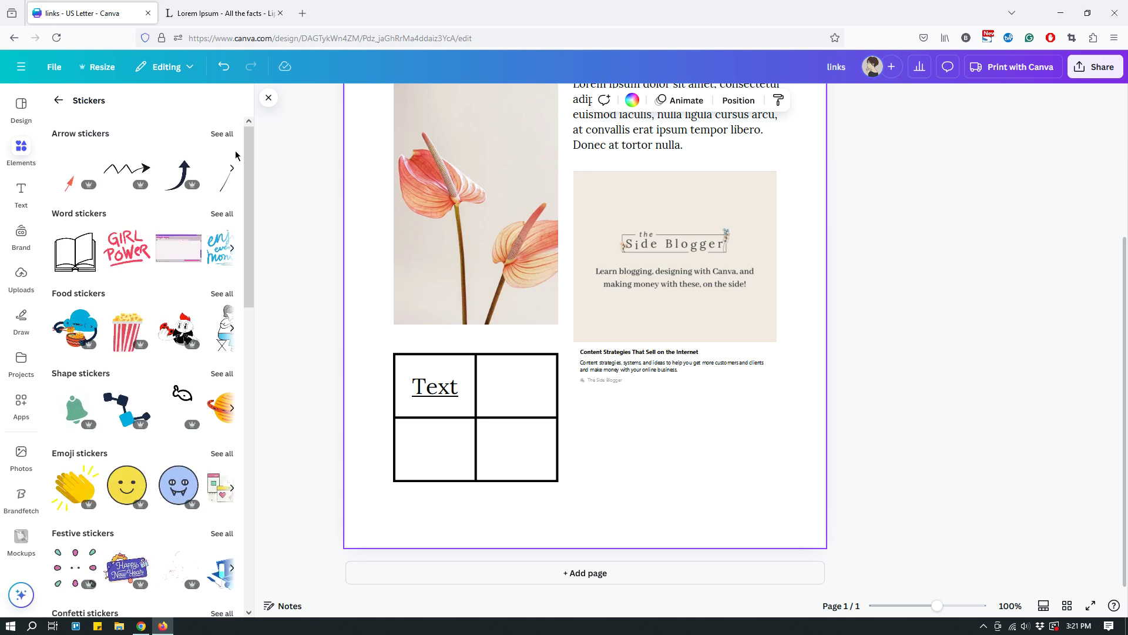
scroll(179, 312, "down", 5)
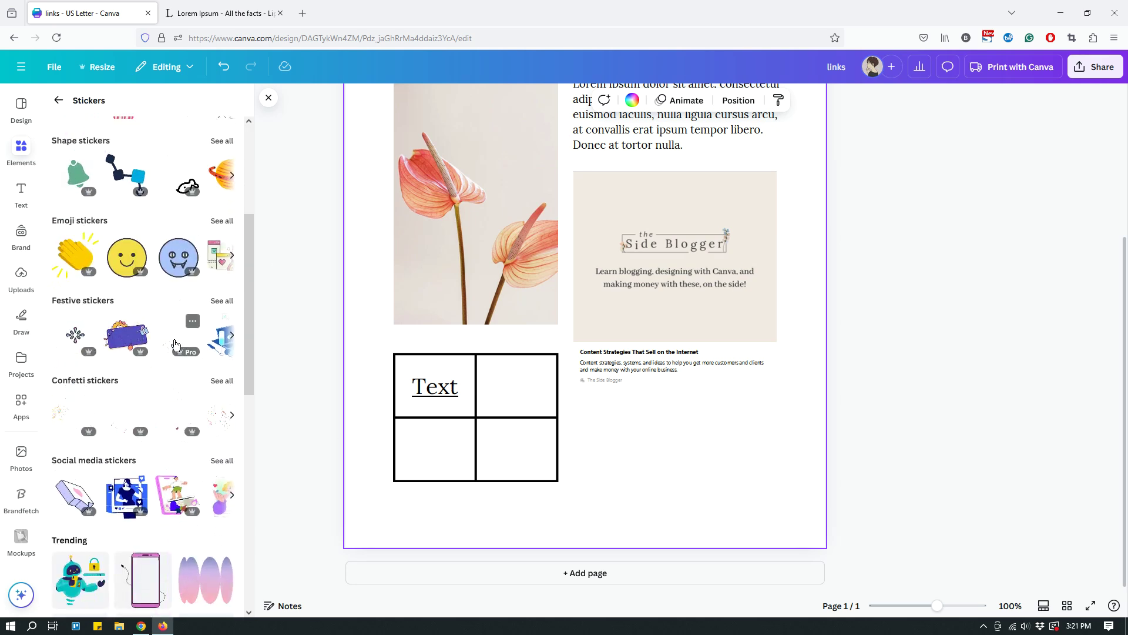
scroll(171, 347, "up", 6)
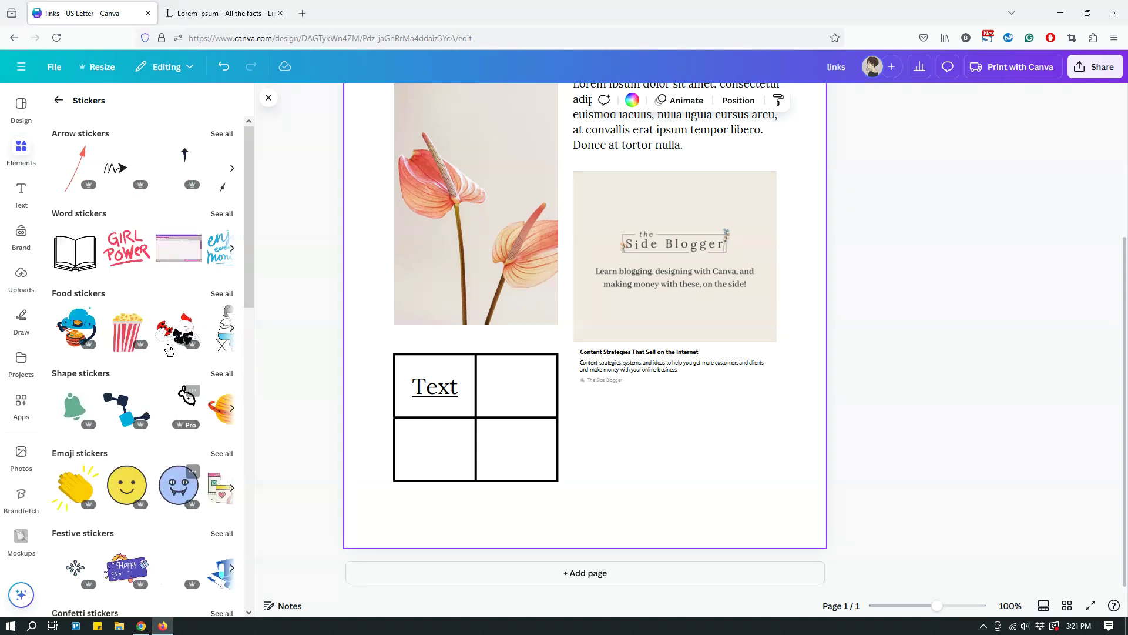
left_click(58, 100)
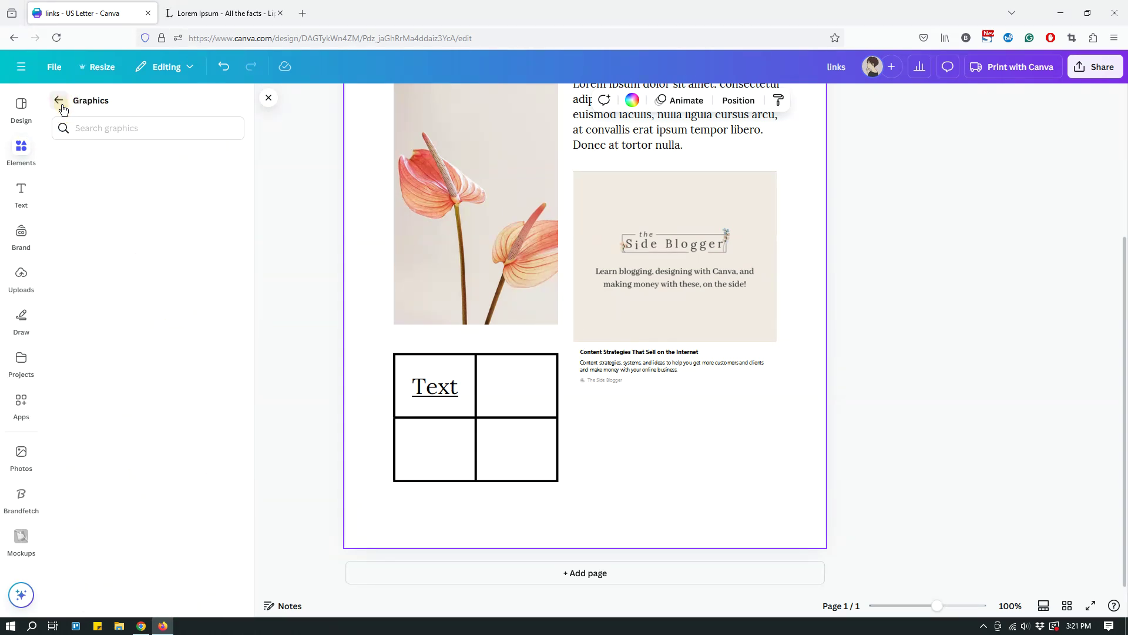
scroll(159, 388, "up", 4)
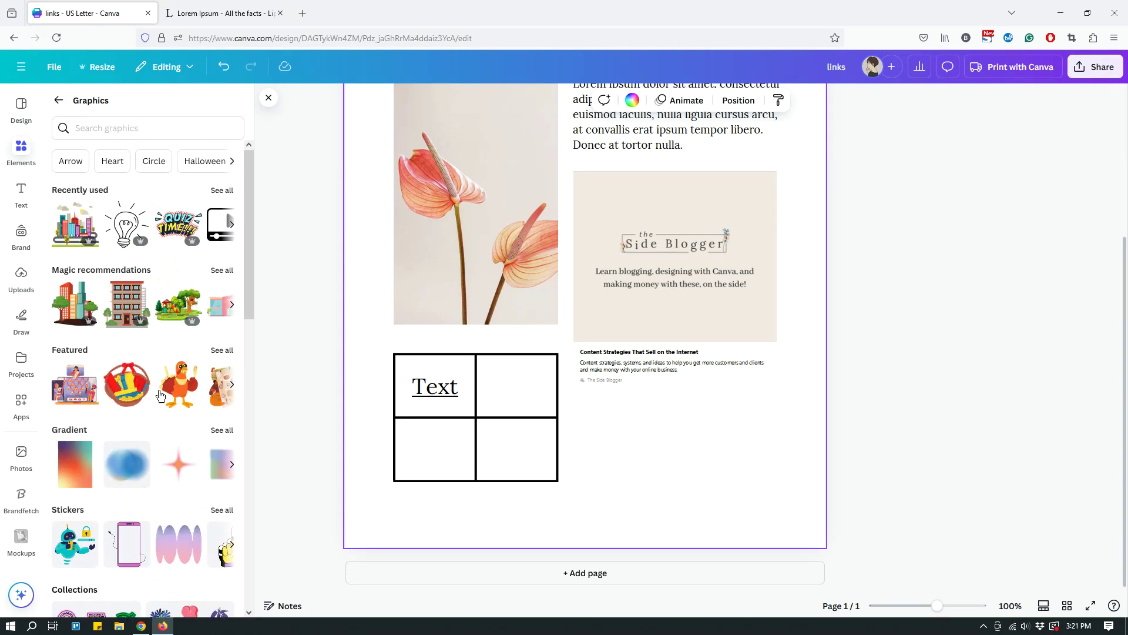
- Search the graphics for "arrow" and insert the thick yellow arrow on the page
left_click(100, 131)
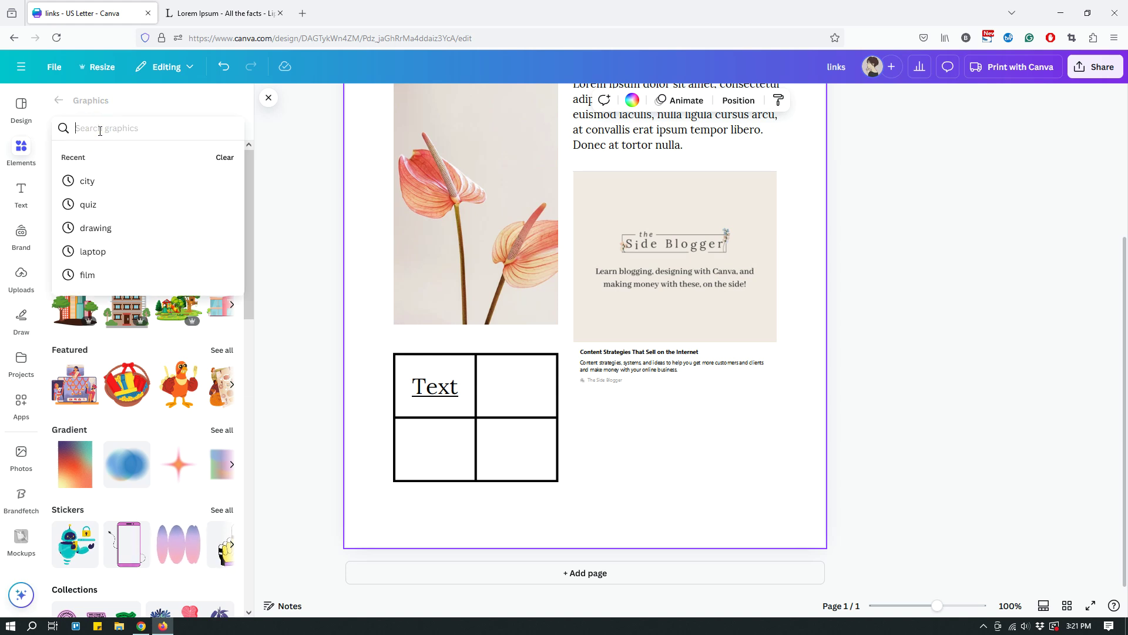
type("arrow")
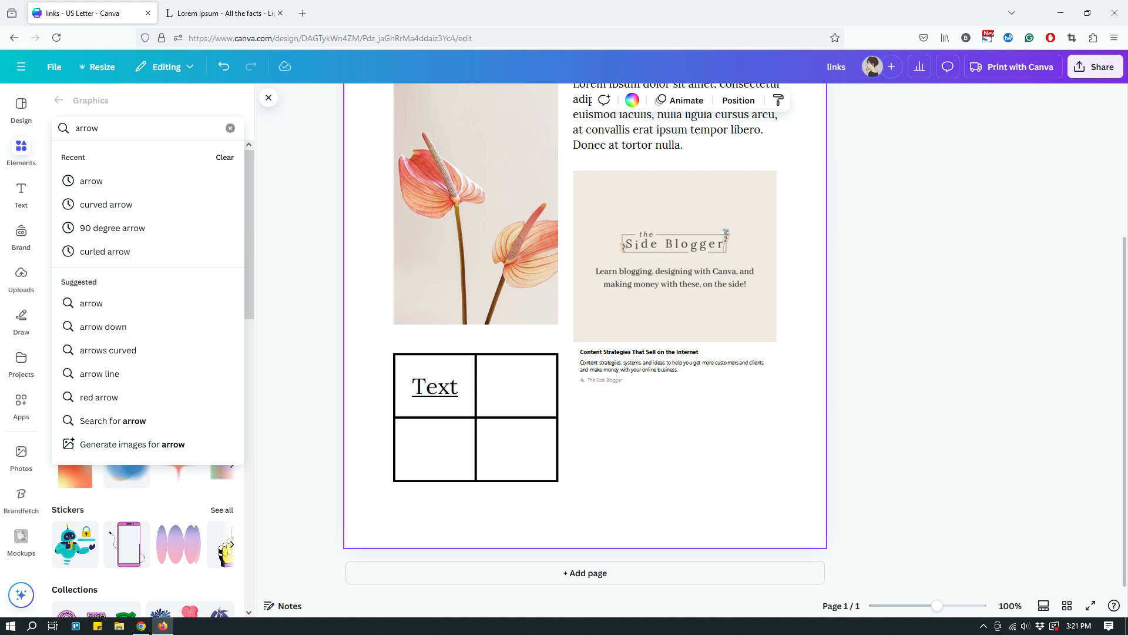
key("Return")
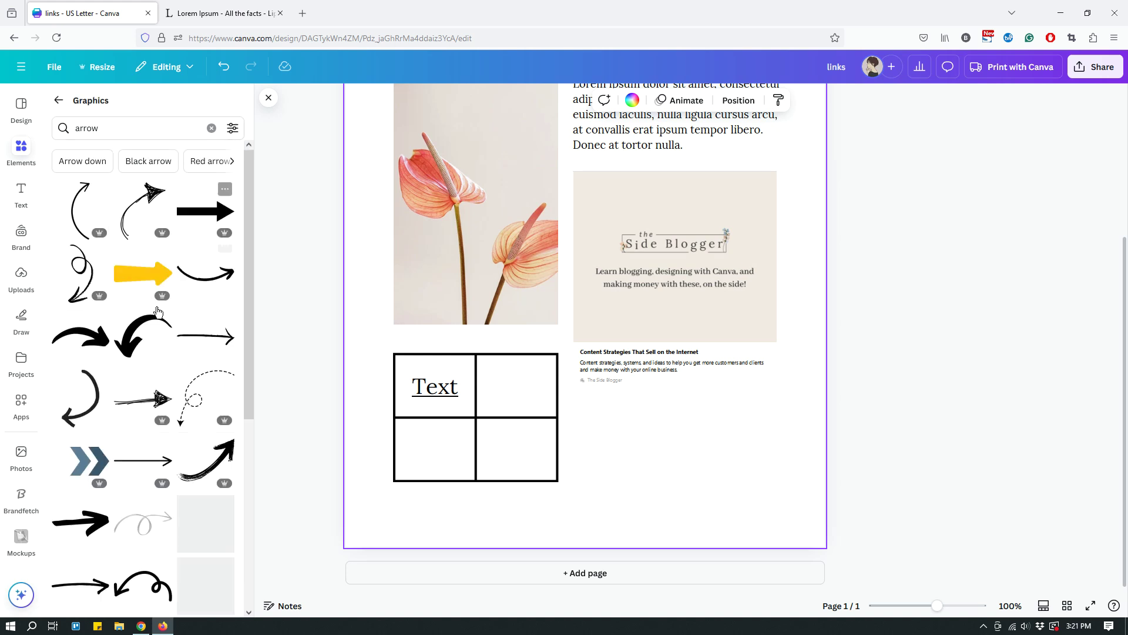
left_click(143, 278)
- Place the yellow arrow below the website card and enlarge it to about 3.5 by 1.5, ending at the card's right edge
left_click_drag(626, 235, 713, 427)
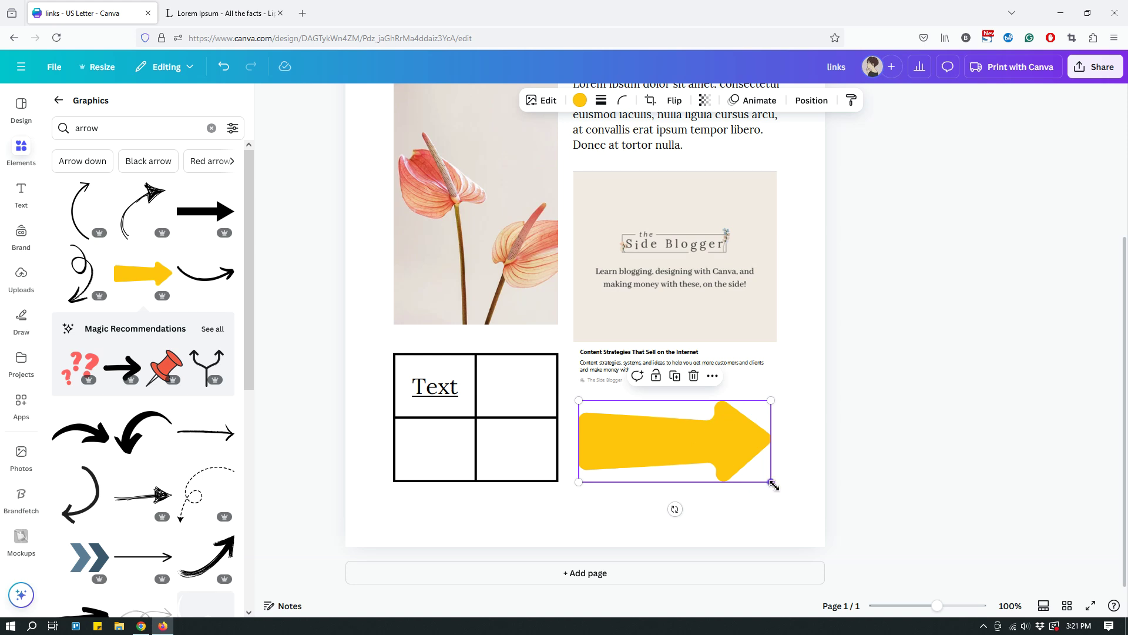
left_click_drag(773, 484, 781, 489)
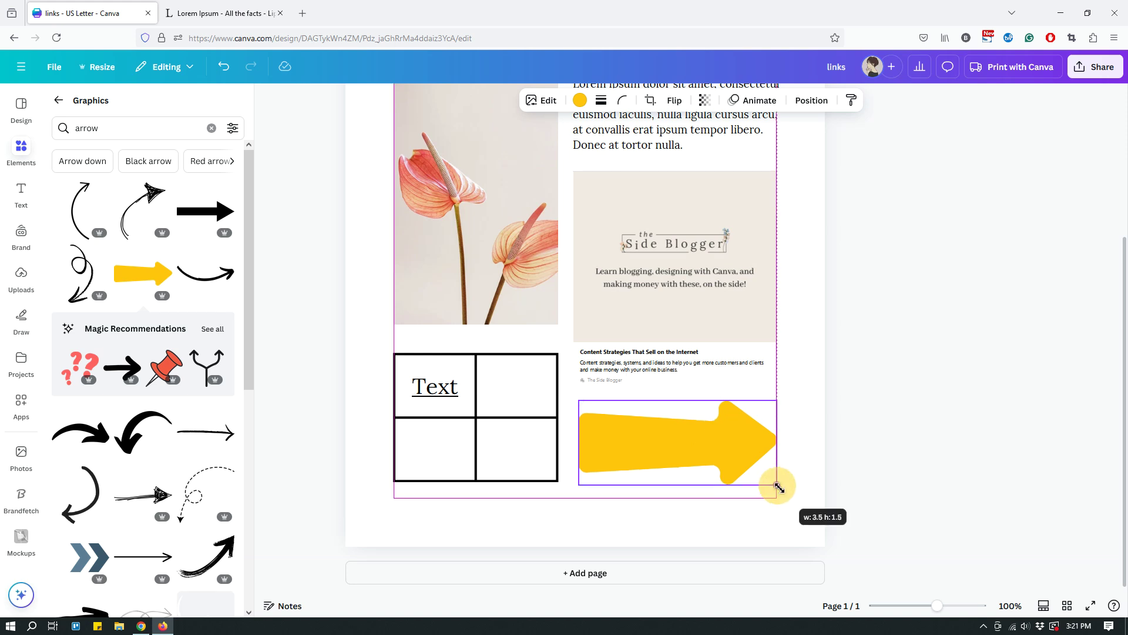
left_click(756, 511)
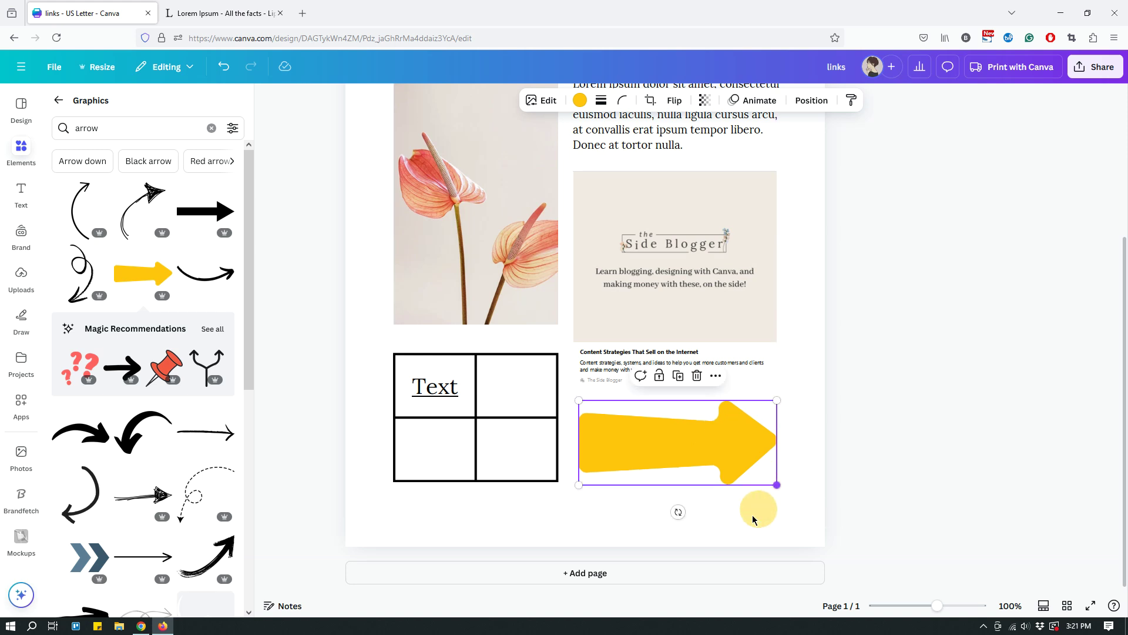
left_click(684, 454)
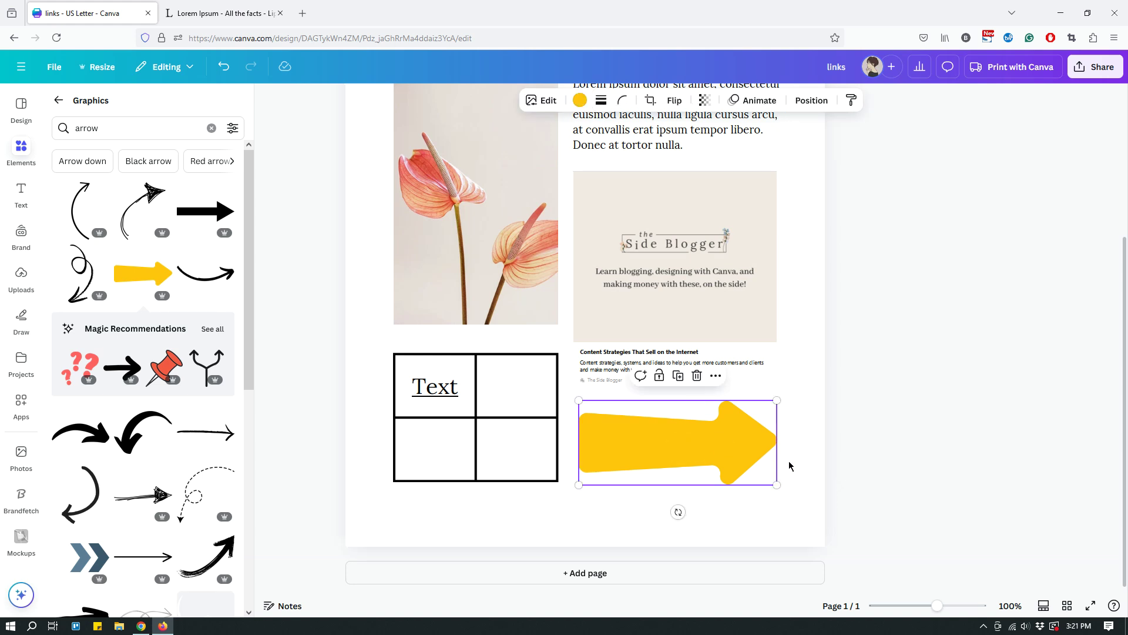
left_click(716, 376)
left_click(764, 312)
type("http")
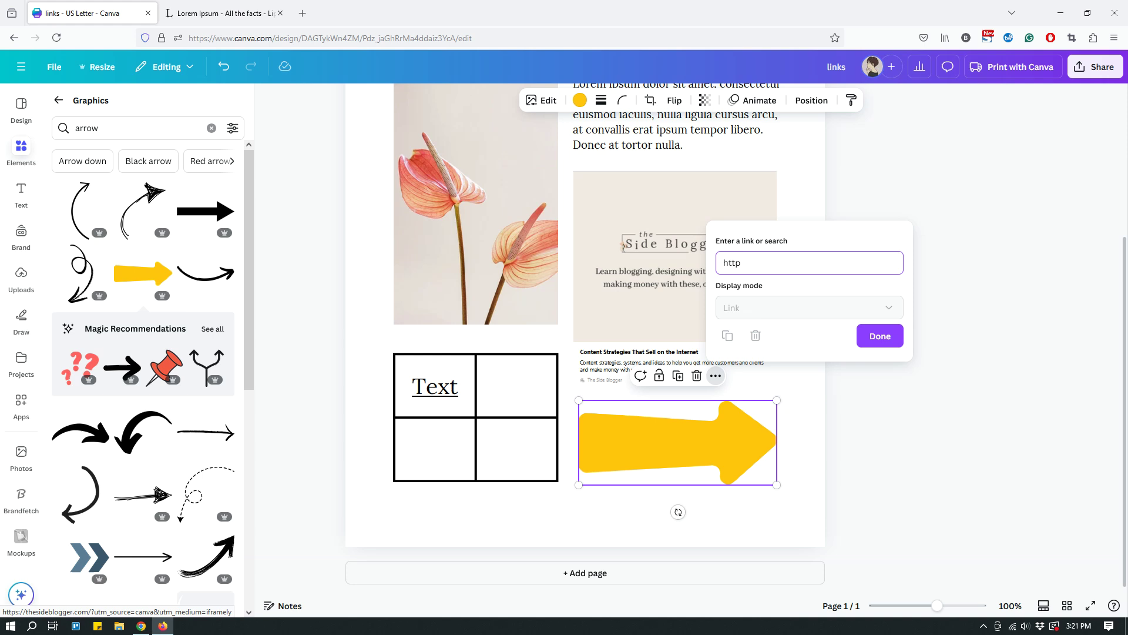
type("s://thesideblogger.com")
left_click(859, 337)
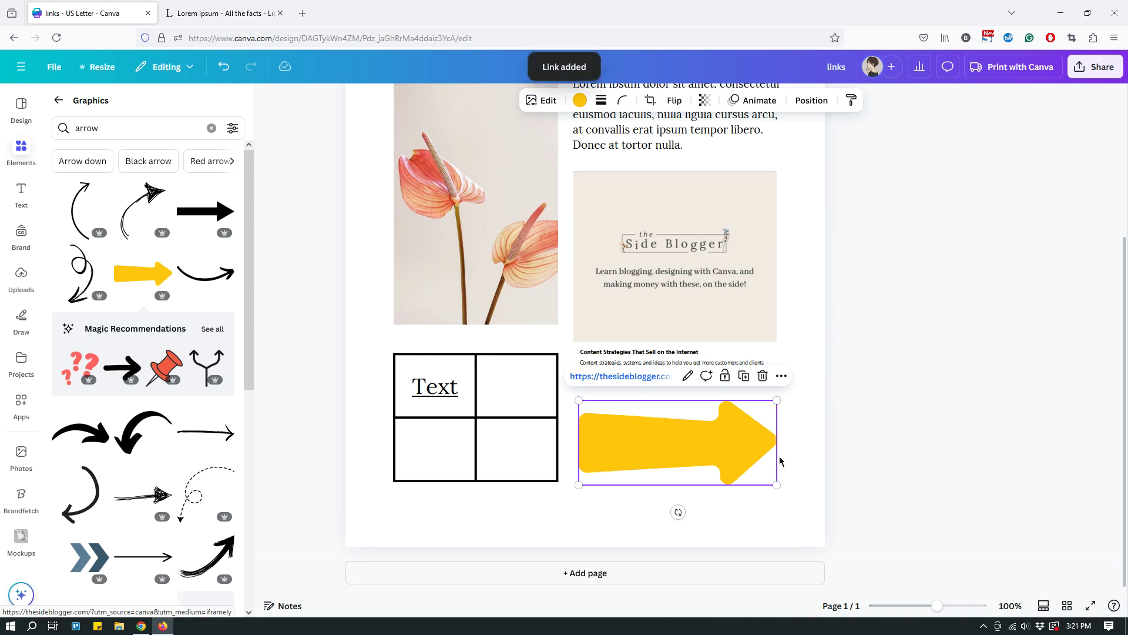
left_click(773, 525)
- Review the linked text, photo, website card, table and arrow across the page and close the graphics library
scroll(814, 408, "up", 4)
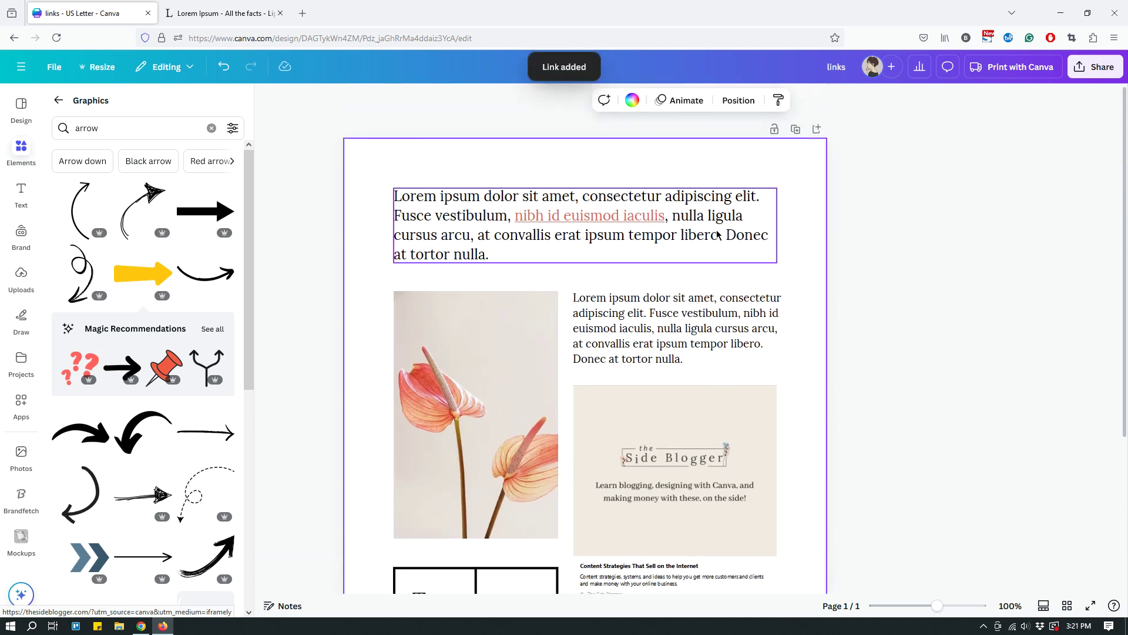
scroll(554, 282, "down", 2)
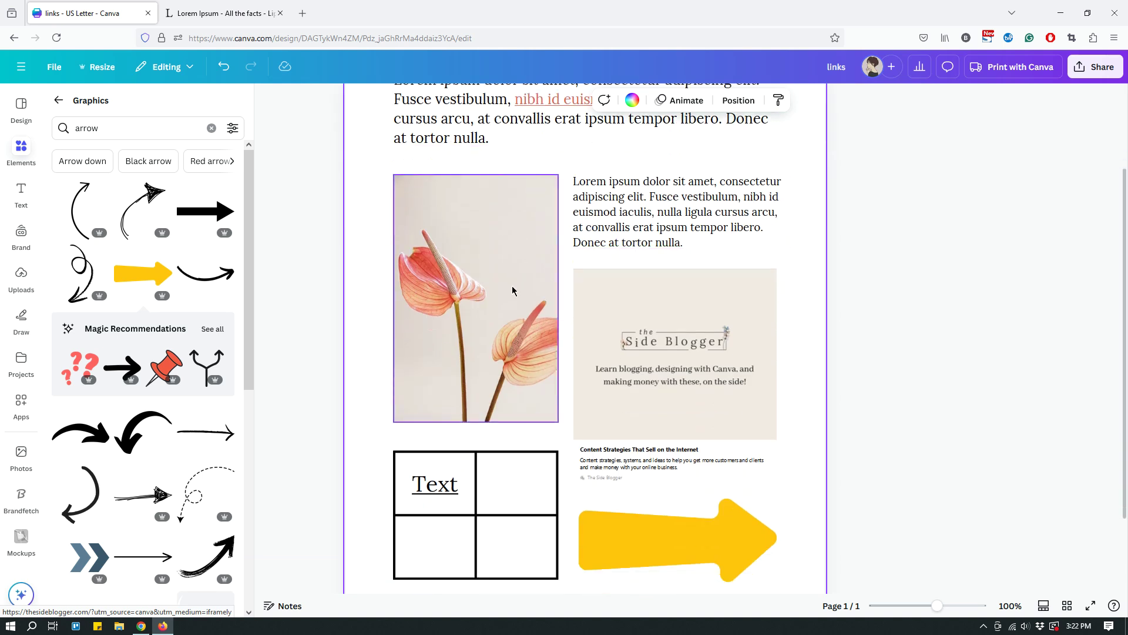
scroll(690, 352, "down", 2)
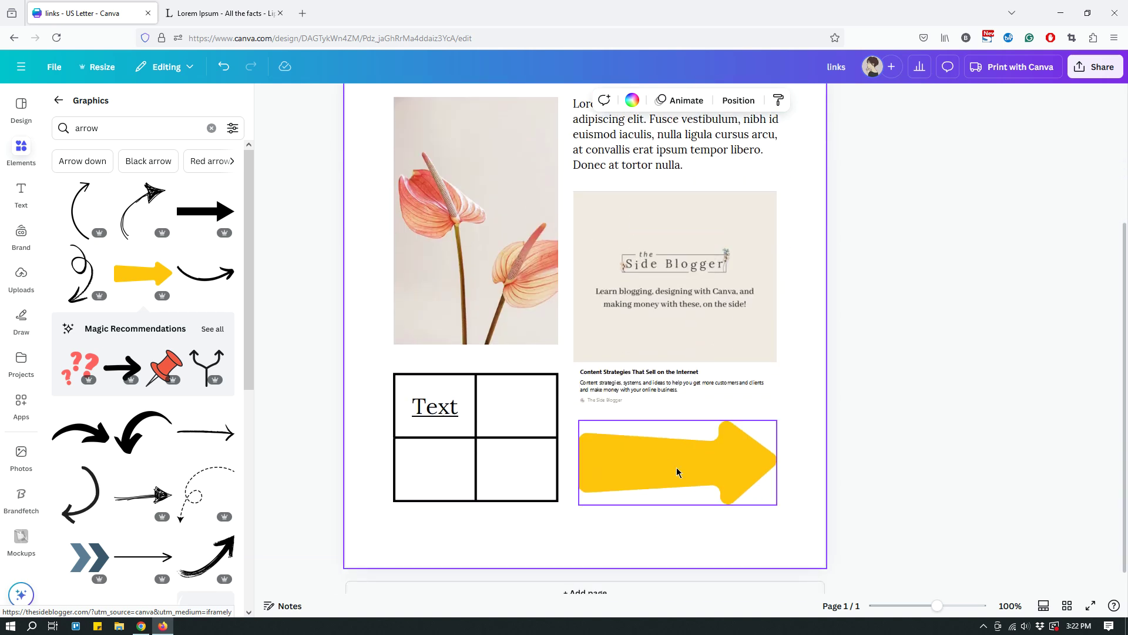
scroll(899, 405, "up", 3)
left_click(899, 325)
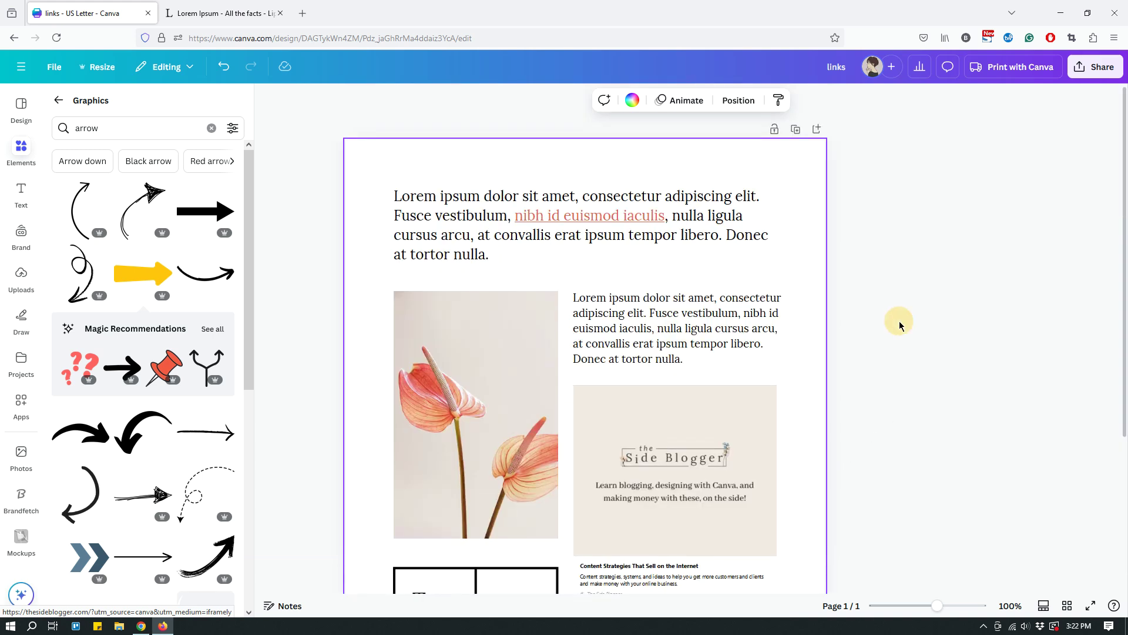
left_click(270, 101)
scroll(919, 271, "down", 3)
scroll(912, 277, "up", 3)
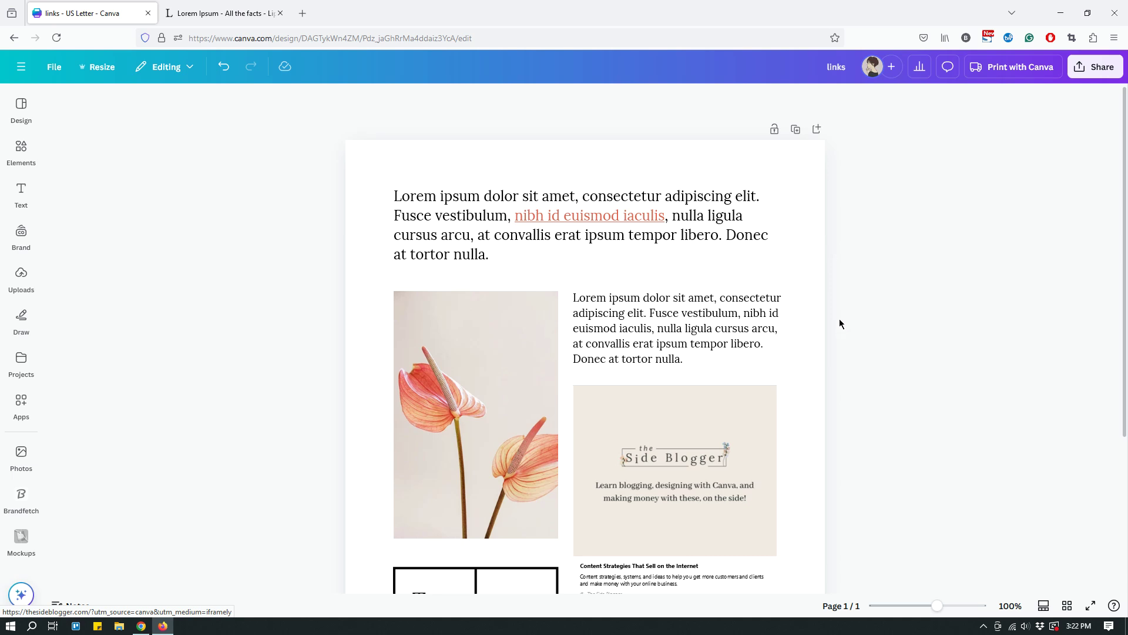
- Open the design's download settings and set the file type to PDF Standard
left_click(1092, 76)
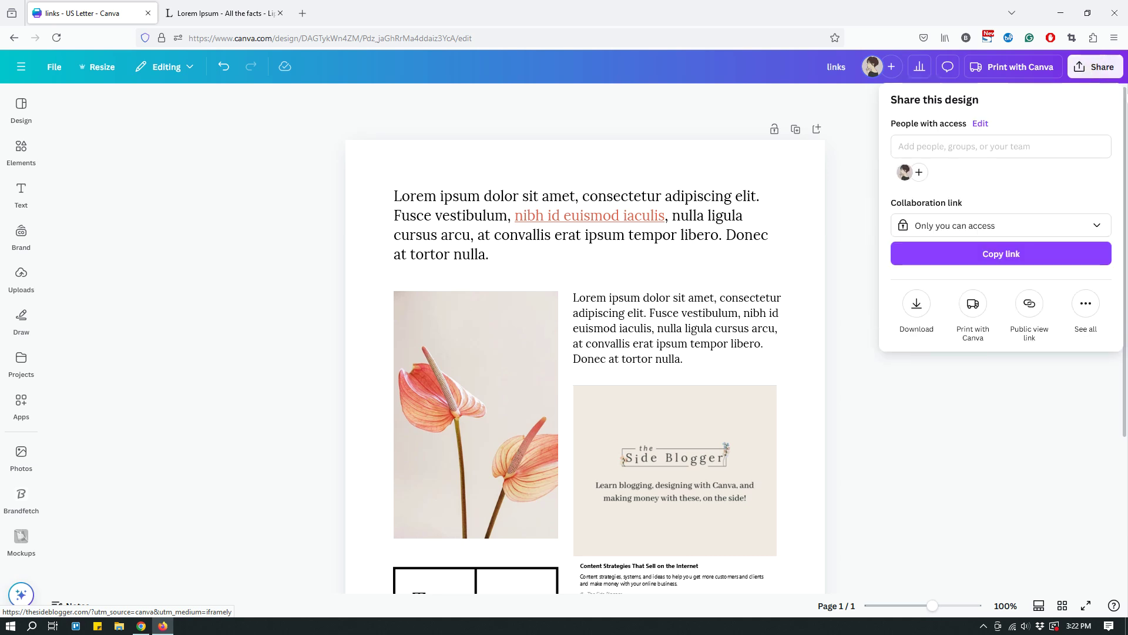
left_click(915, 306)
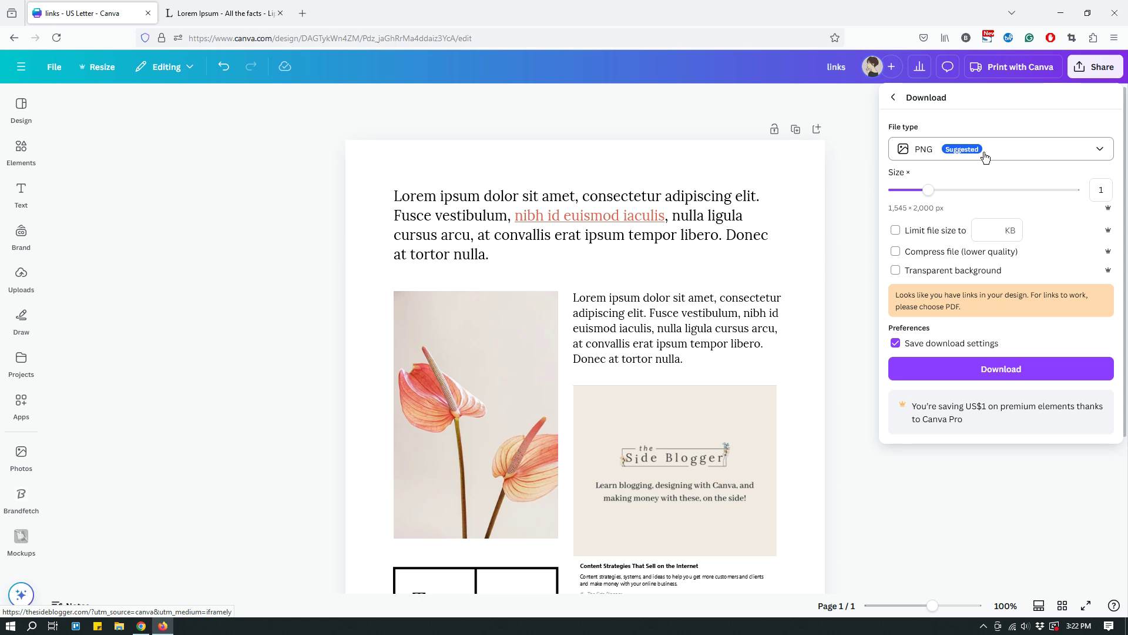
left_click(930, 156)
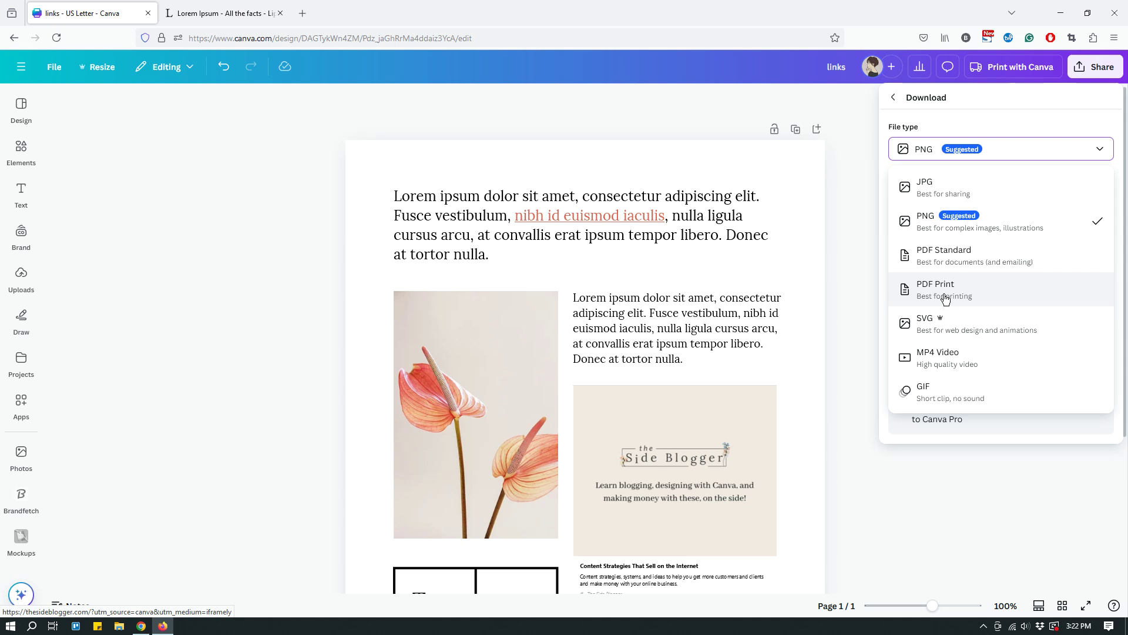
left_click(969, 263)
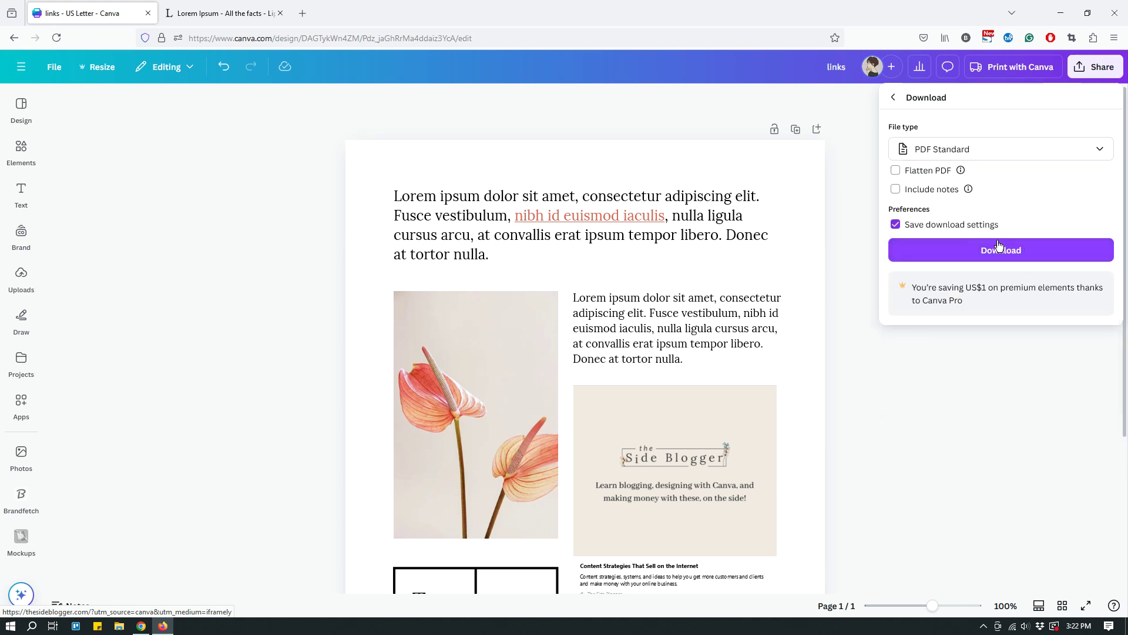
- Download the design as a PDF and look over the page of the exported links.pdf
left_click(1012, 254)
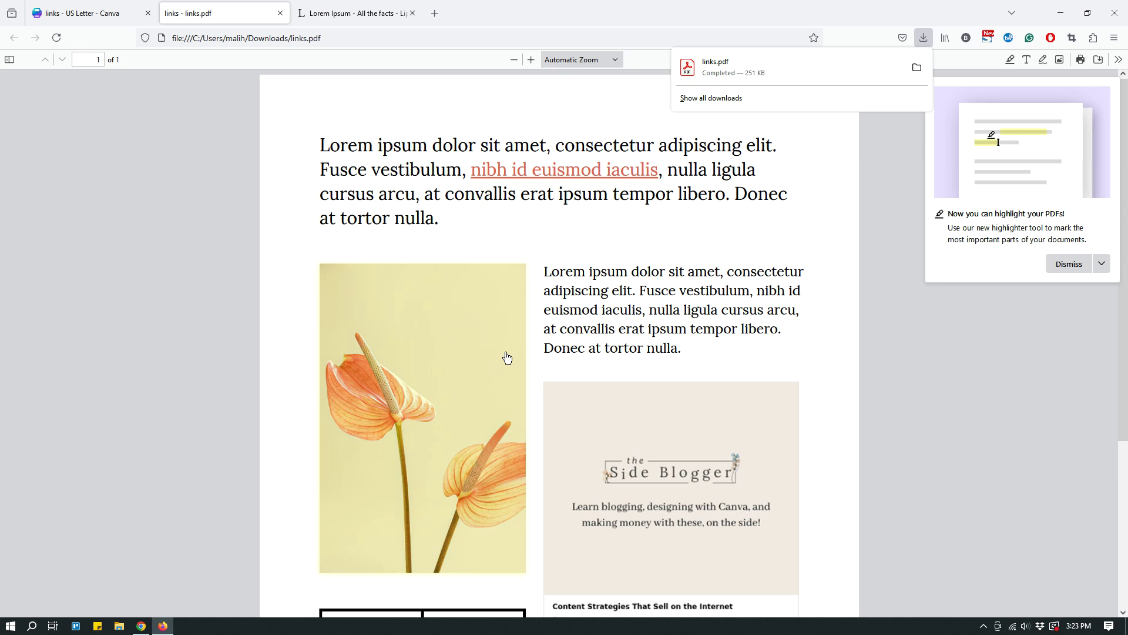
scroll(507, 358, "down", 4)
scroll(860, 416, "up", 4)
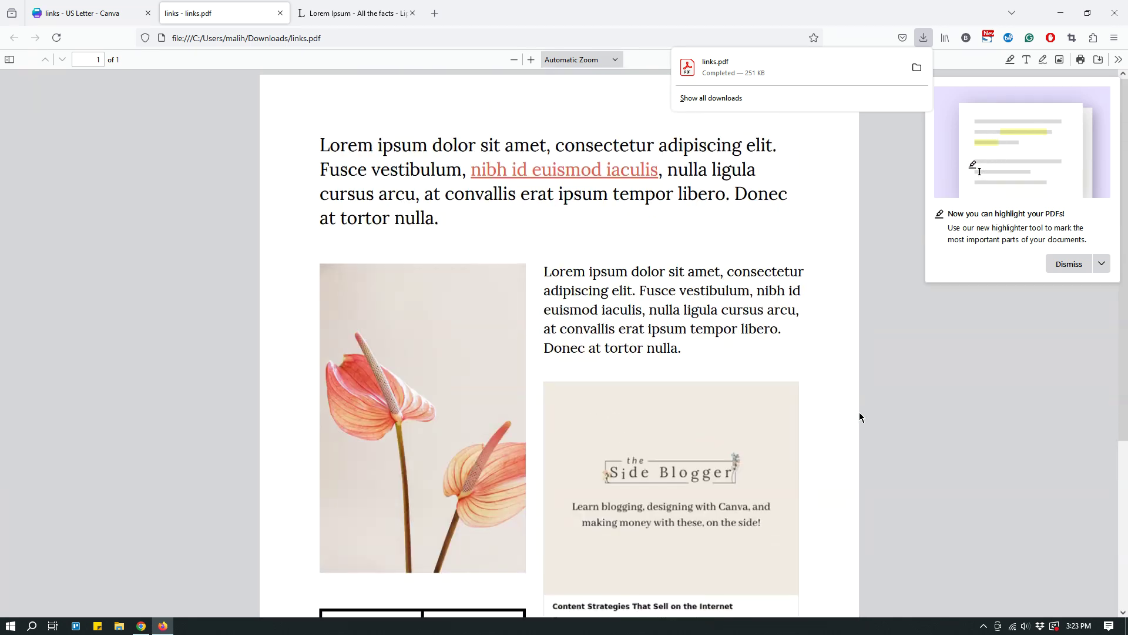
left_click(904, 204)
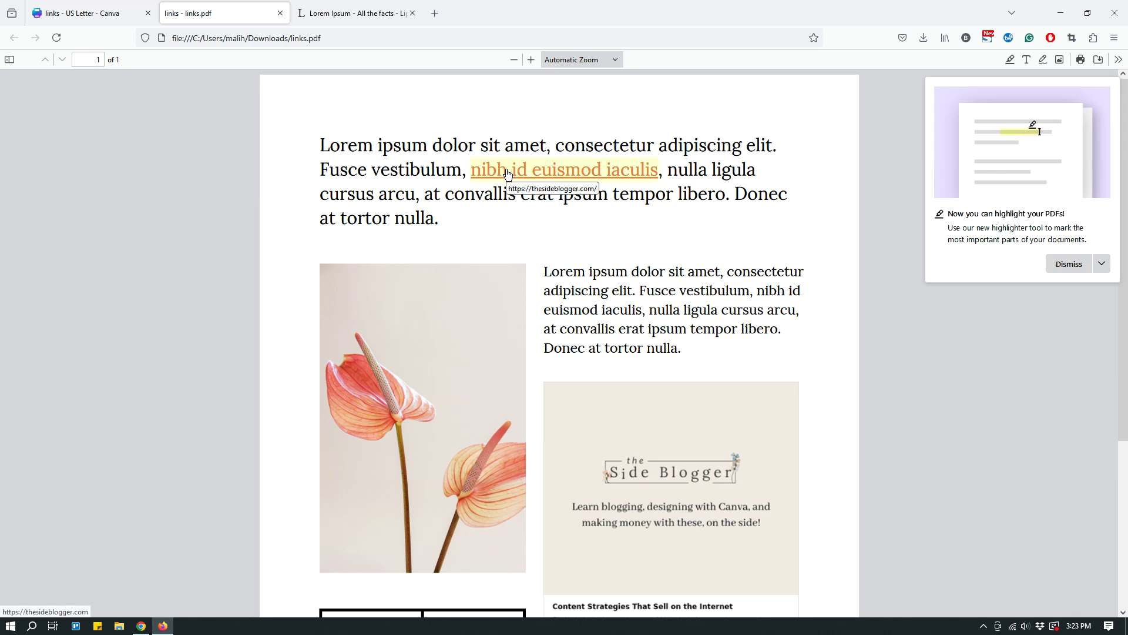
- Test the links on "nibh id euismod iaculis" and the flower photo in the PDF, returning to the document after each
left_click(541, 173)
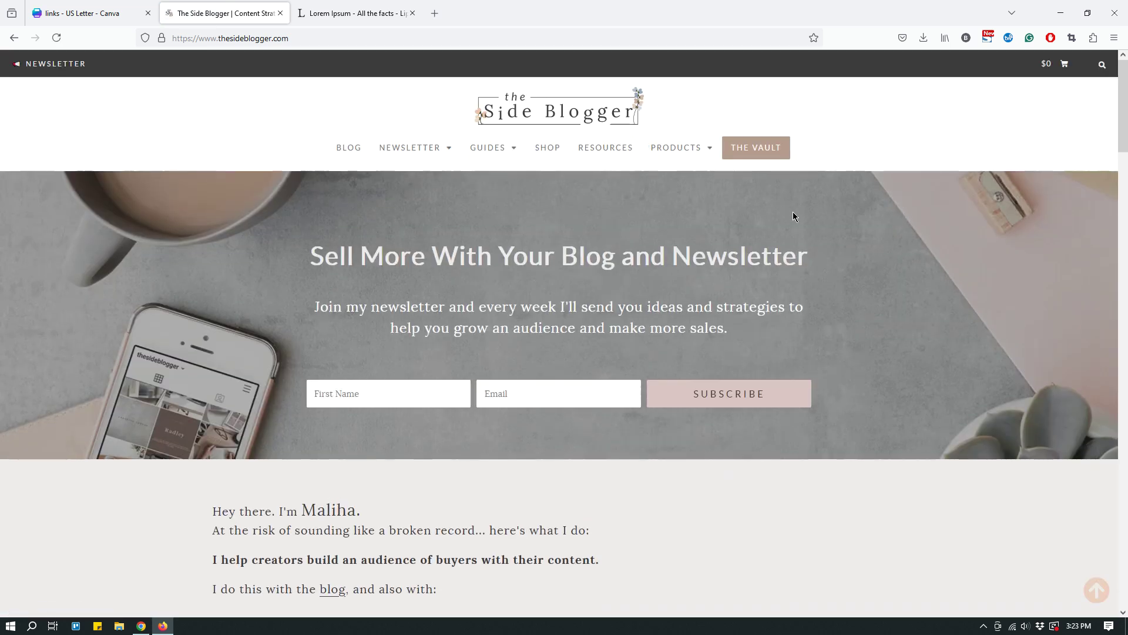
left_click(14, 38)
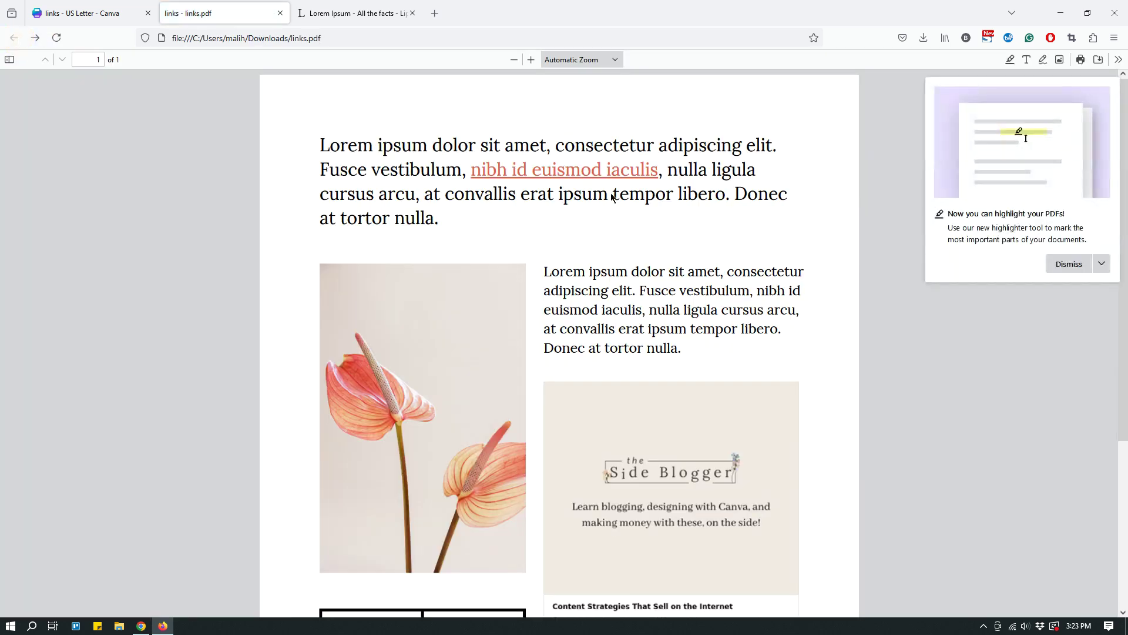
scroll(815, 222, "down", 3)
scroll(818, 226, "up", 1)
scroll(820, 228, "up", 2)
scroll(818, 227, "down", 1)
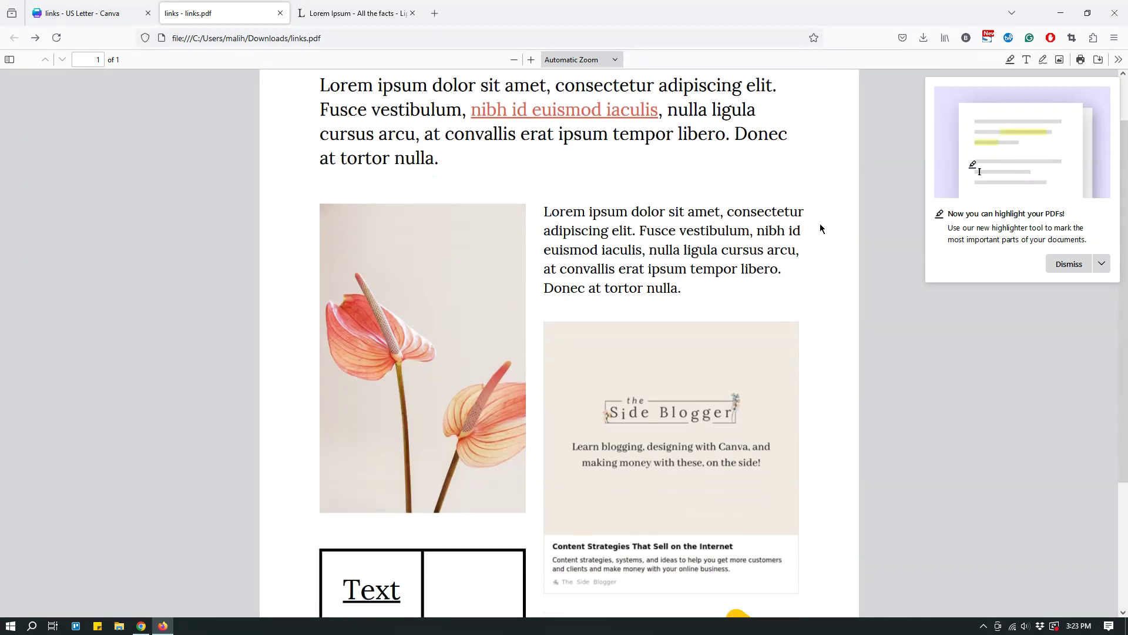
left_click(432, 317)
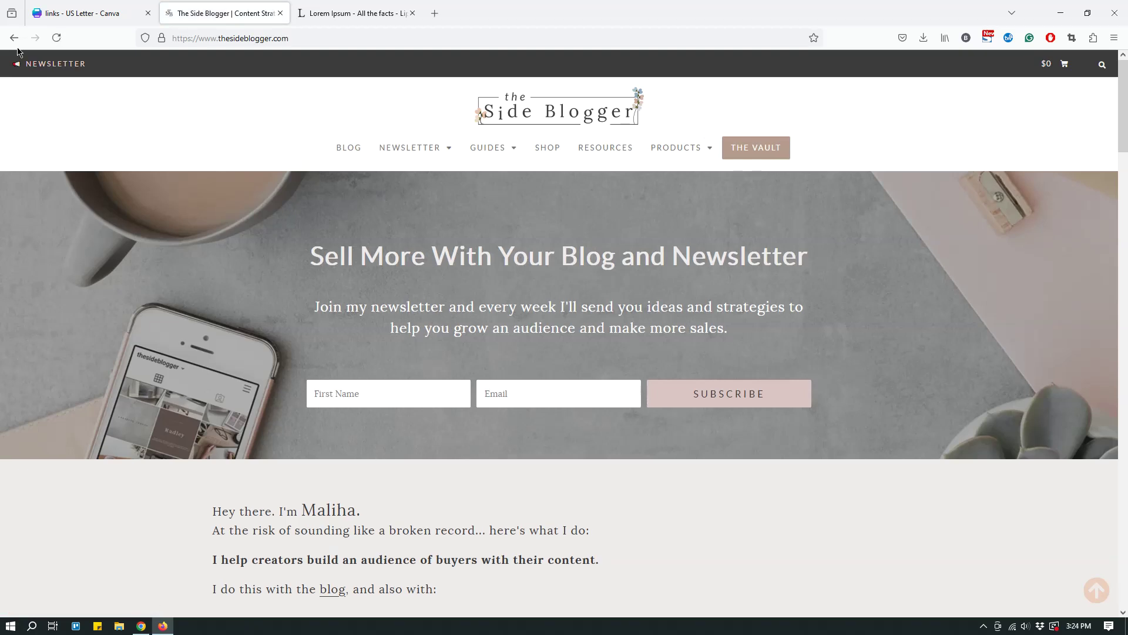
left_click(14, 39)
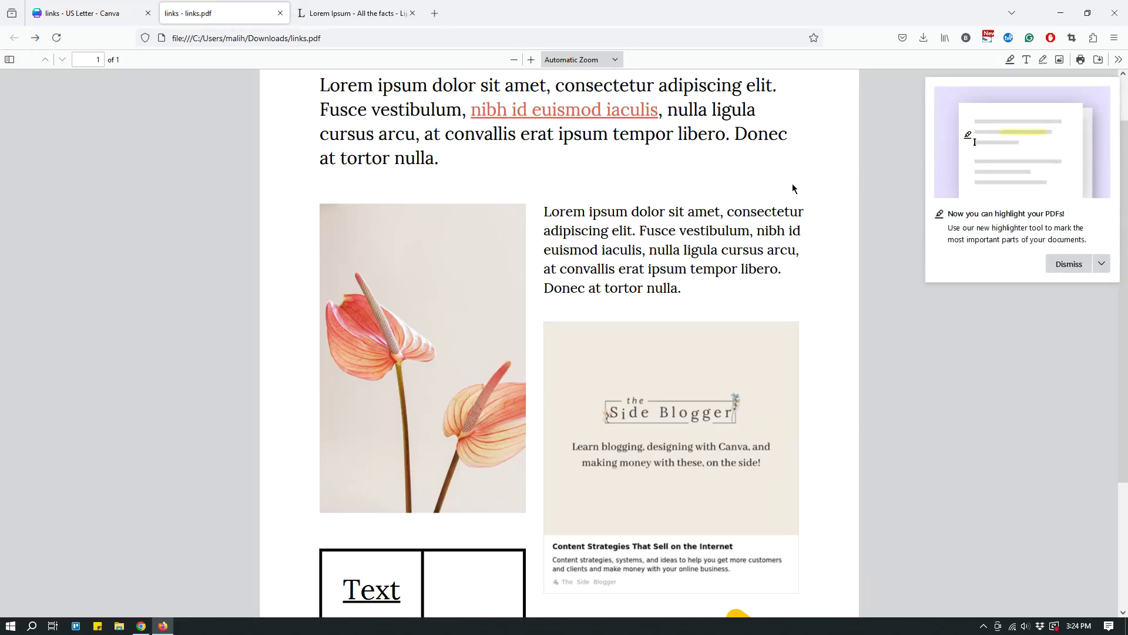
- Try to open the website card's link in the PDF and examine the card alongside the other page elements
scroll(792, 189, "down", 3)
left_click(679, 381)
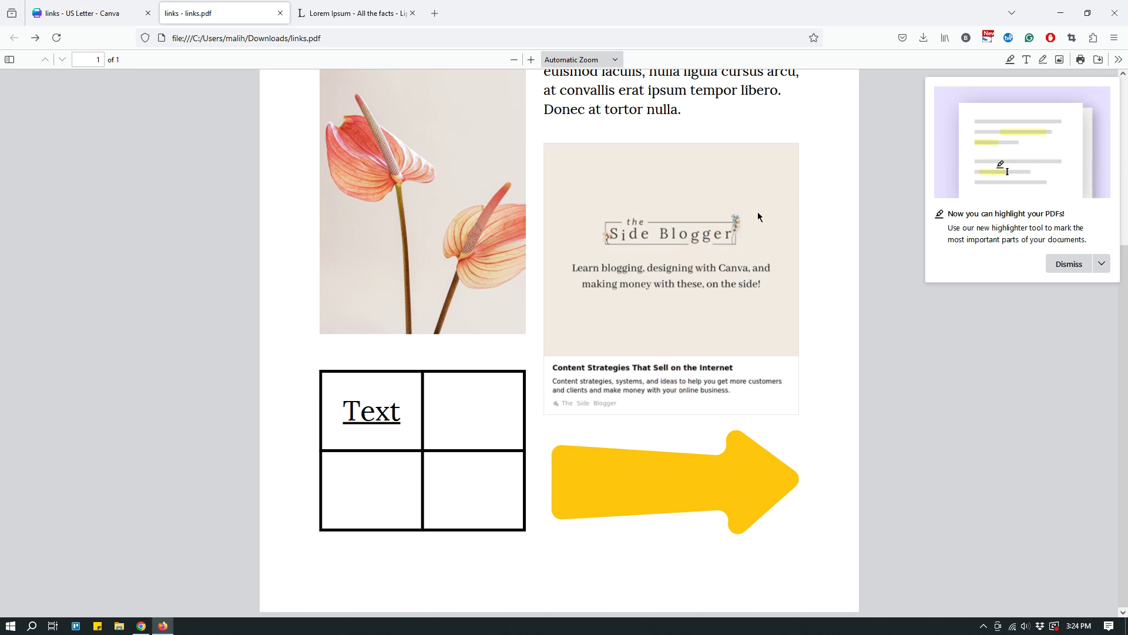
scroll(638, 452, "up", 2)
scroll(697, 428, "down", 2)
scroll(776, 177, "up", 3)
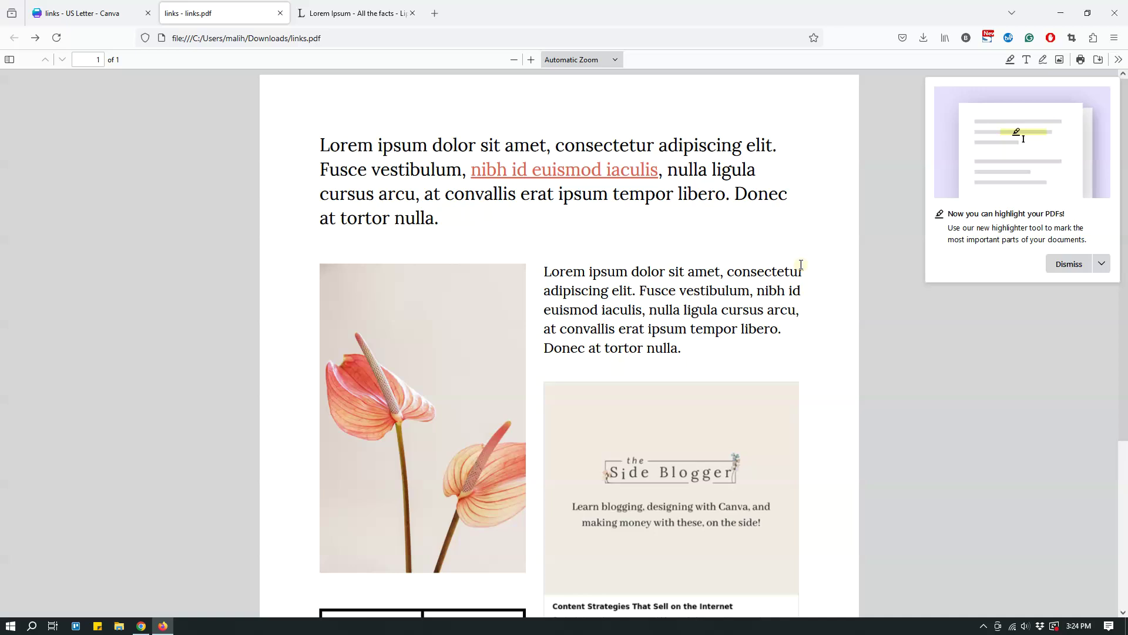
scroll(770, 345, "down", 3)
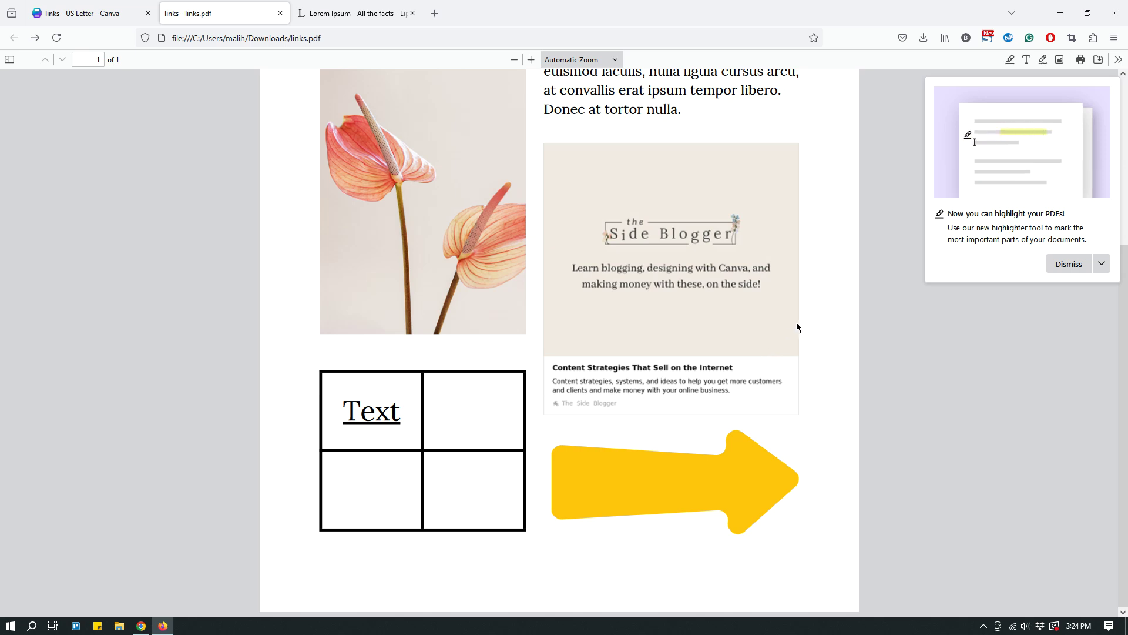
scroll(796, 353, "up", 3)
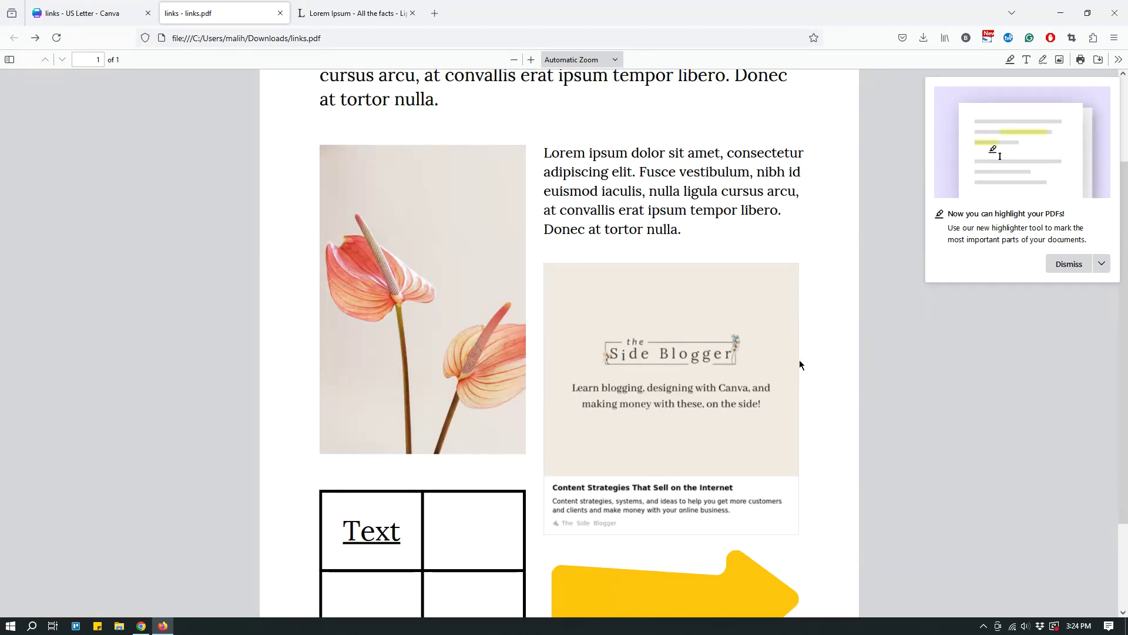
scroll(799, 365, "up", 3)
scroll(816, 381, "down", 6)
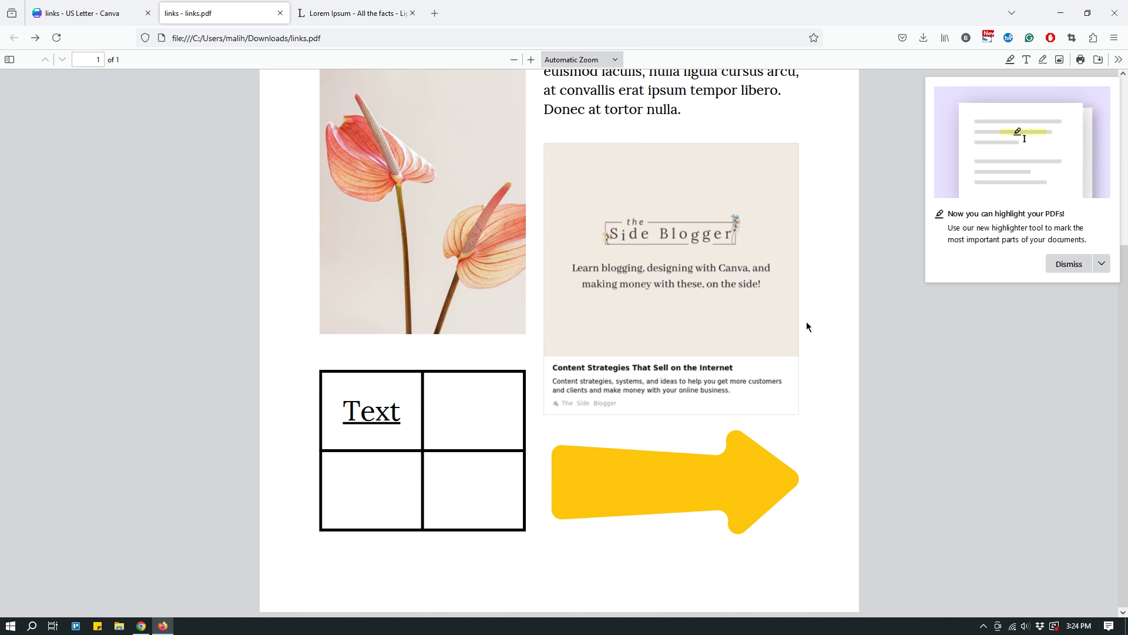
scroll(774, 352, "up", 3)
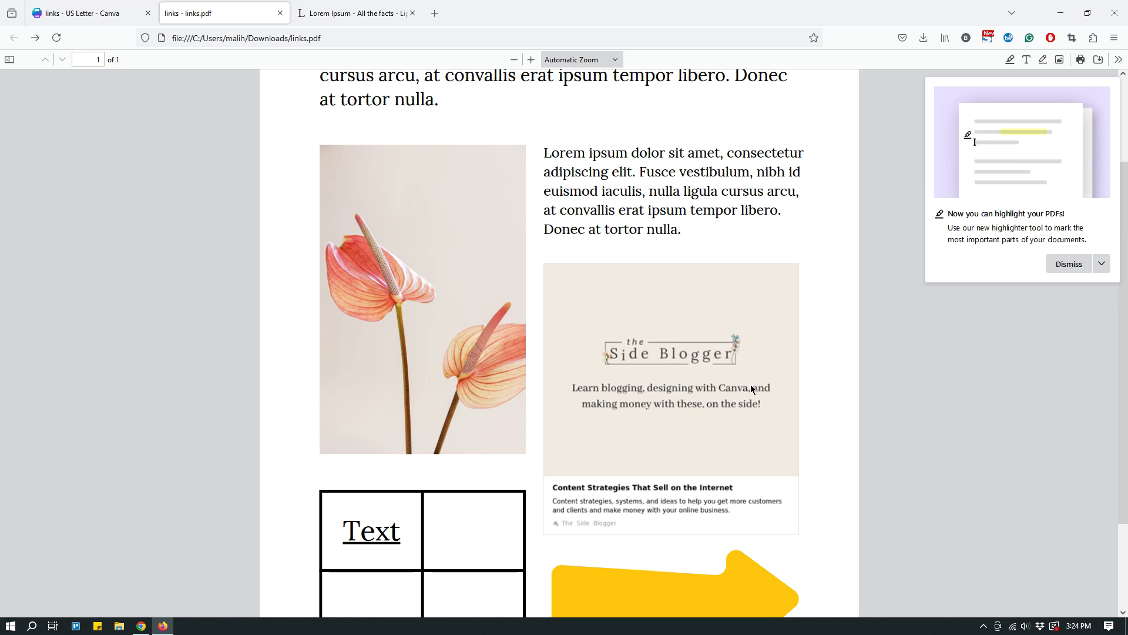
scroll(751, 379, "down", 2)
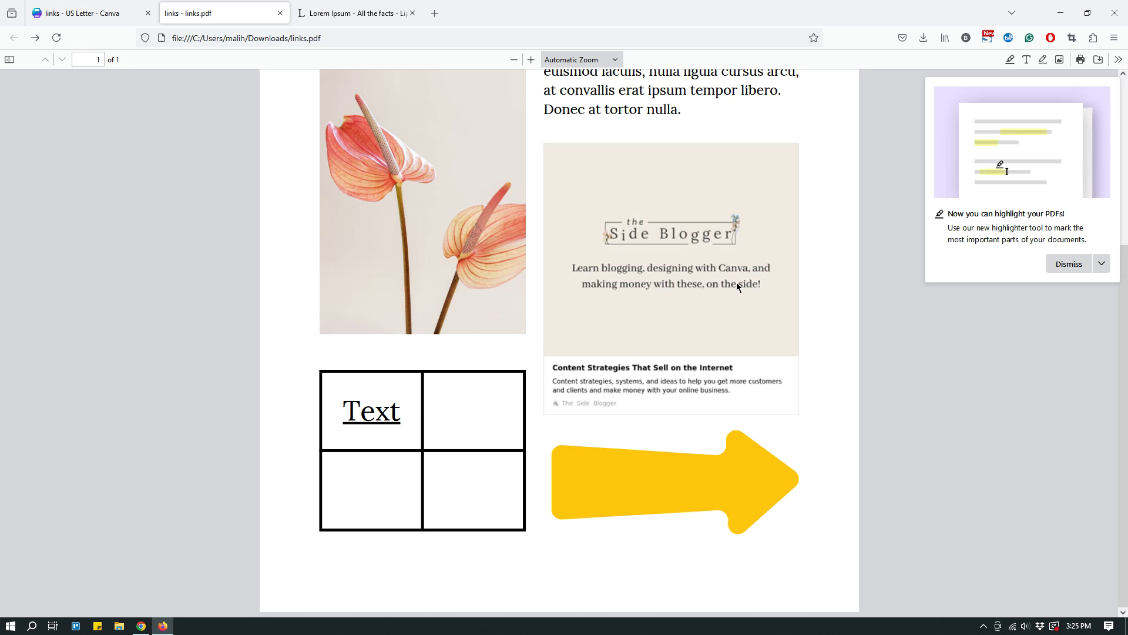
left_click(687, 344)
left_click(737, 365)
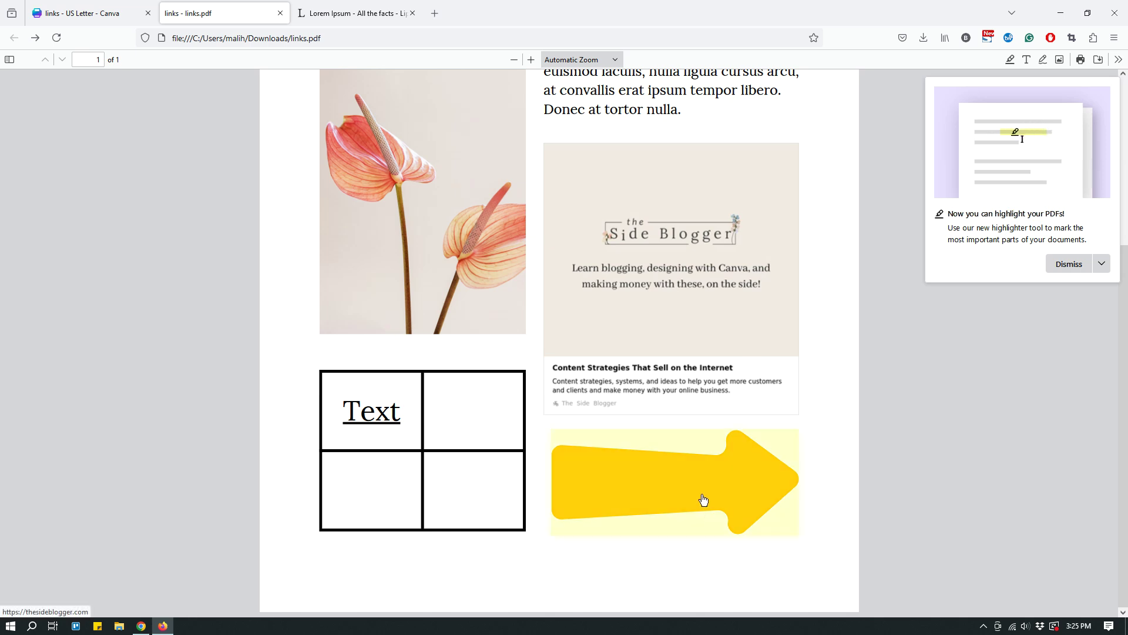
- Test the links on the table's "Text" cell and the yellow arrow, returning to the PDF after each
left_click(372, 422)
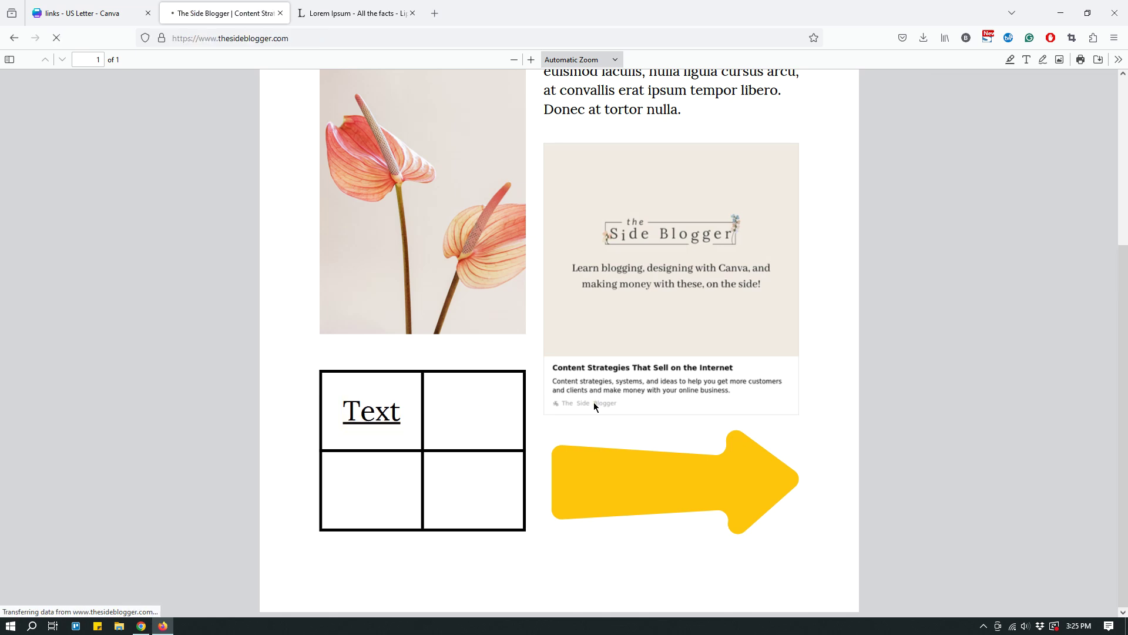
left_click(14, 37)
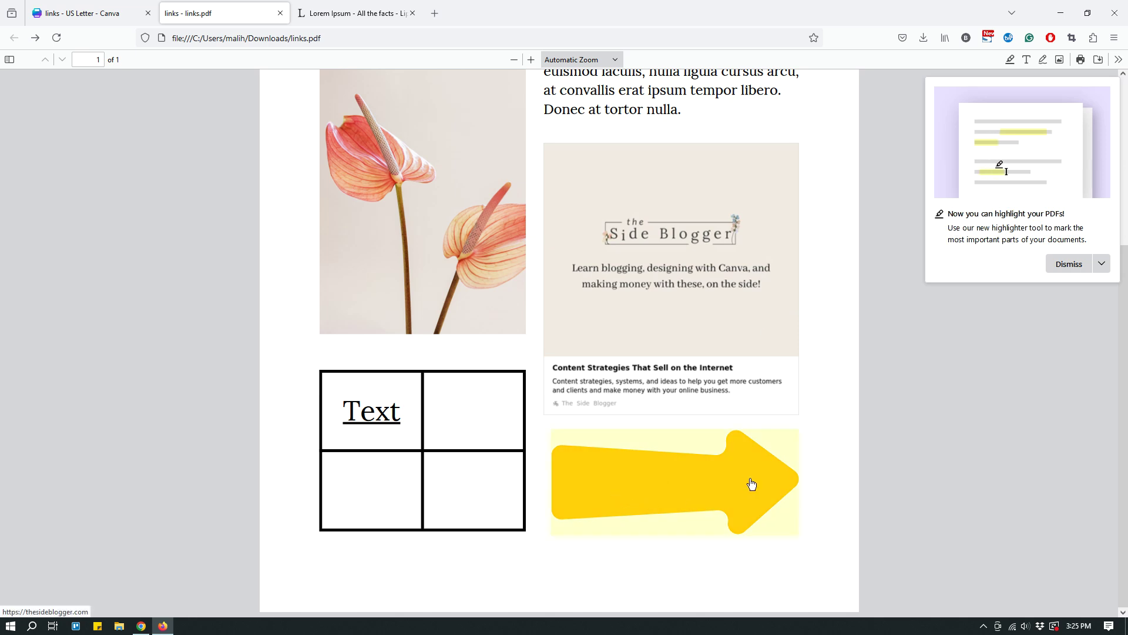
left_click(702, 486)
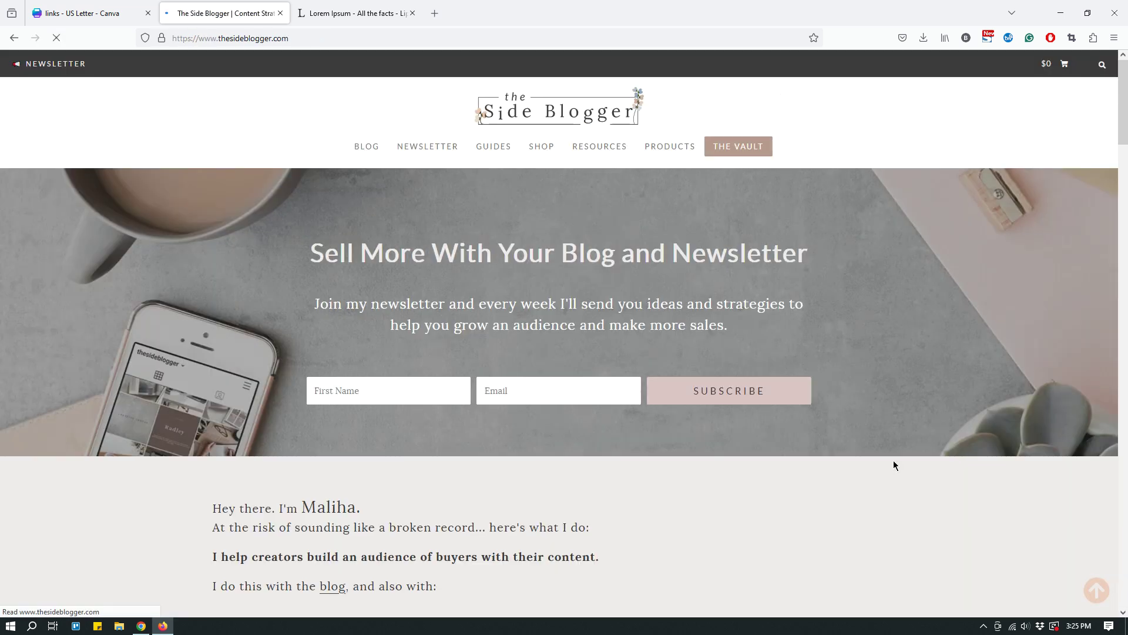
left_click(15, 39)
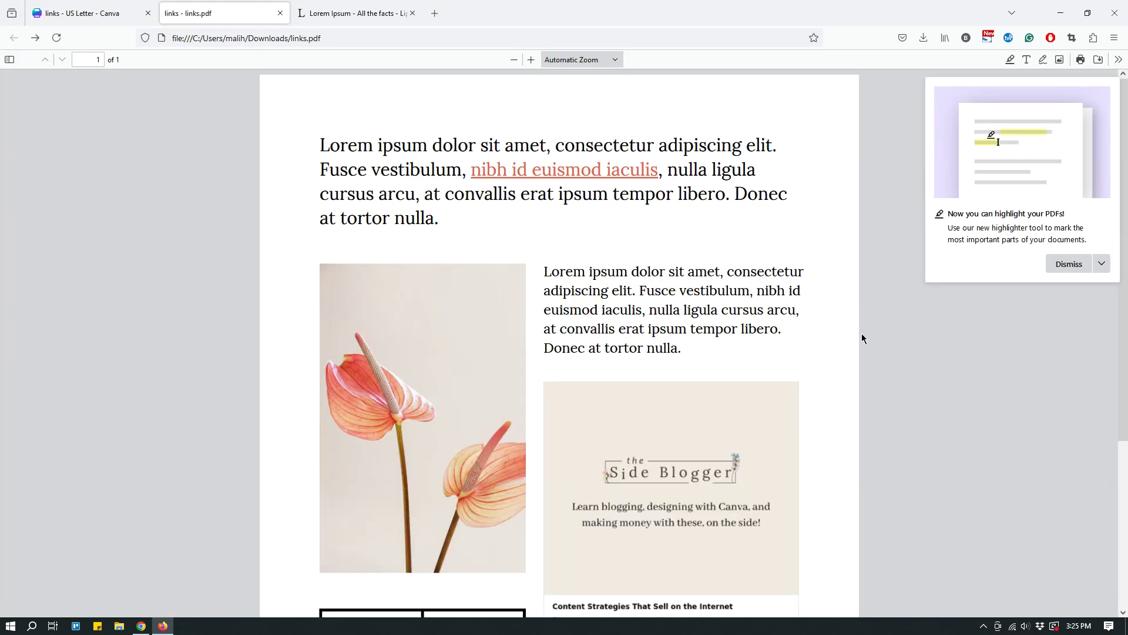
- Dismiss the PDF highlighting notice and return to the beginning of the page
scroll(862, 337, "down", 3)
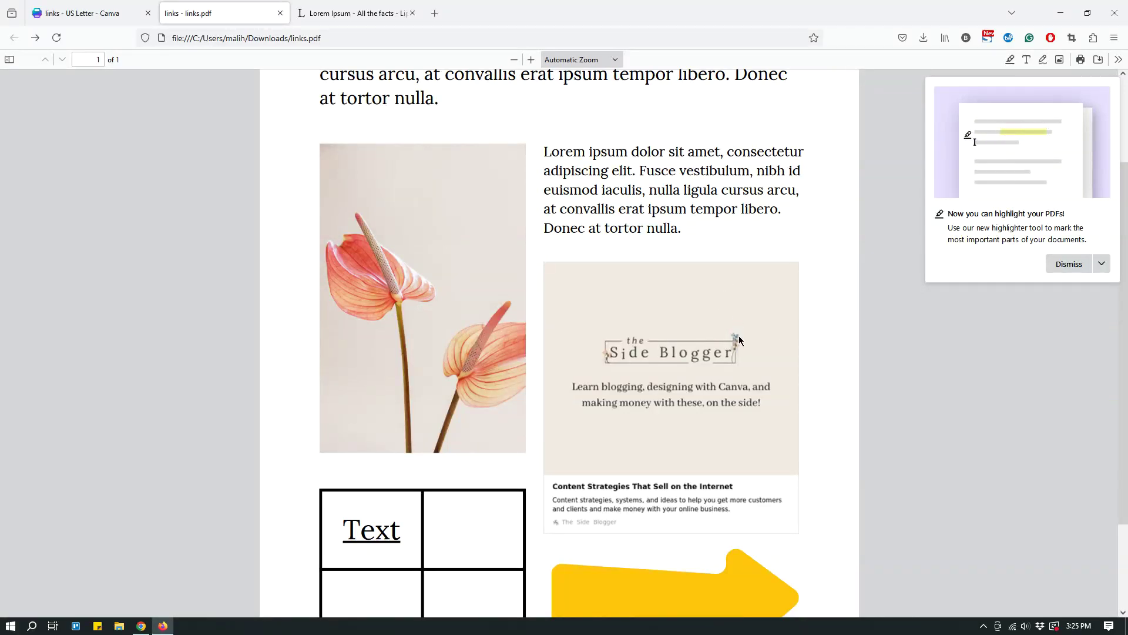
left_click(1069, 264)
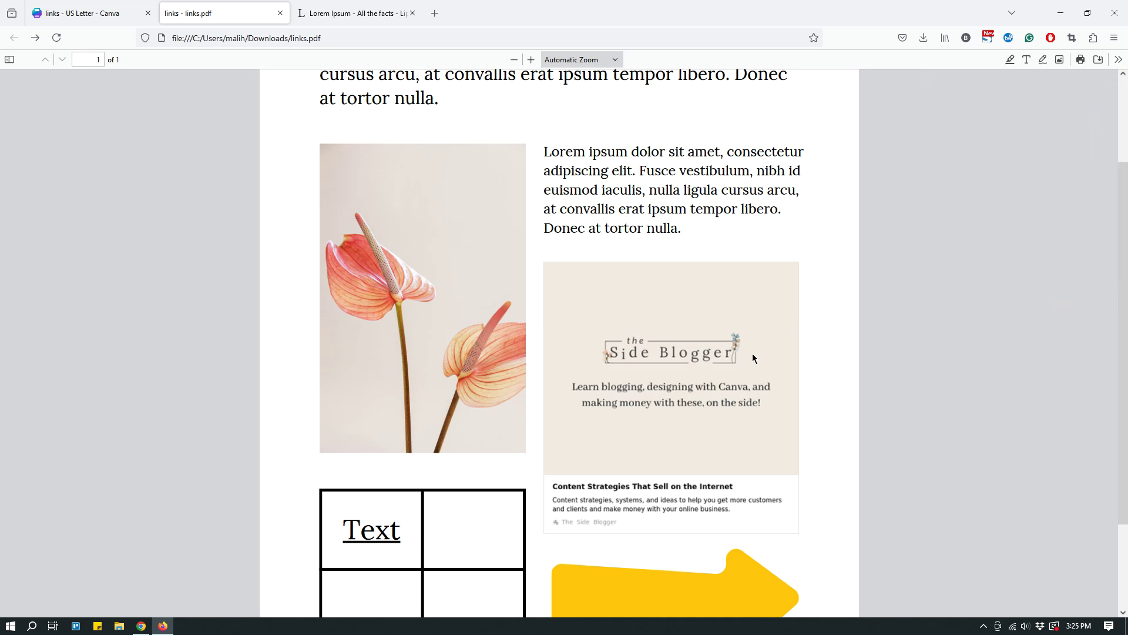
scroll(752, 359, "up", 2)
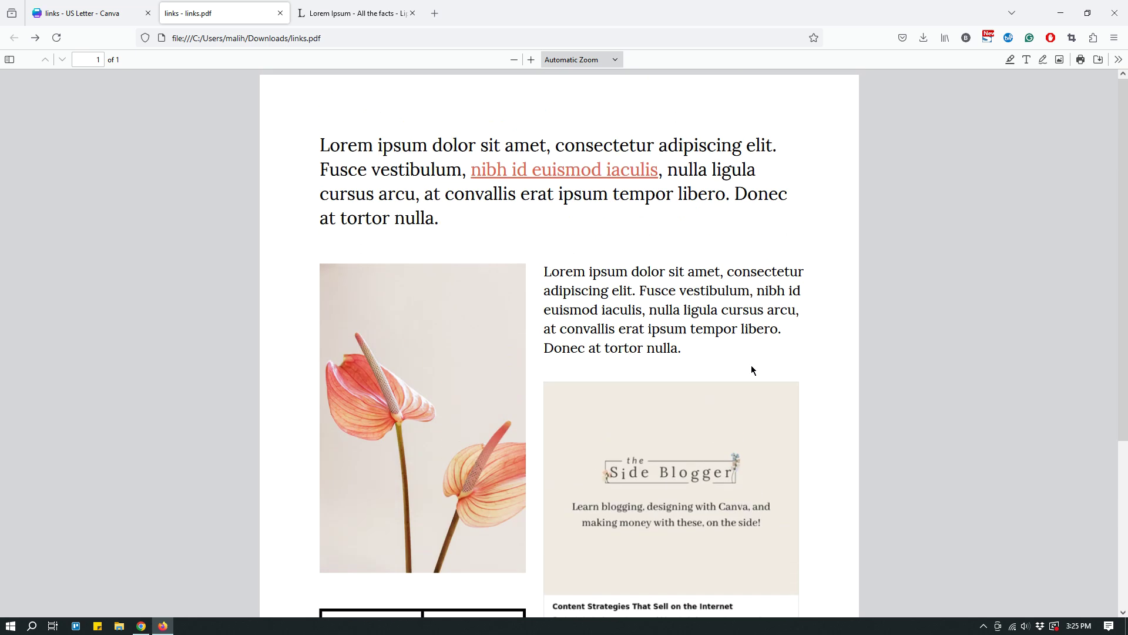